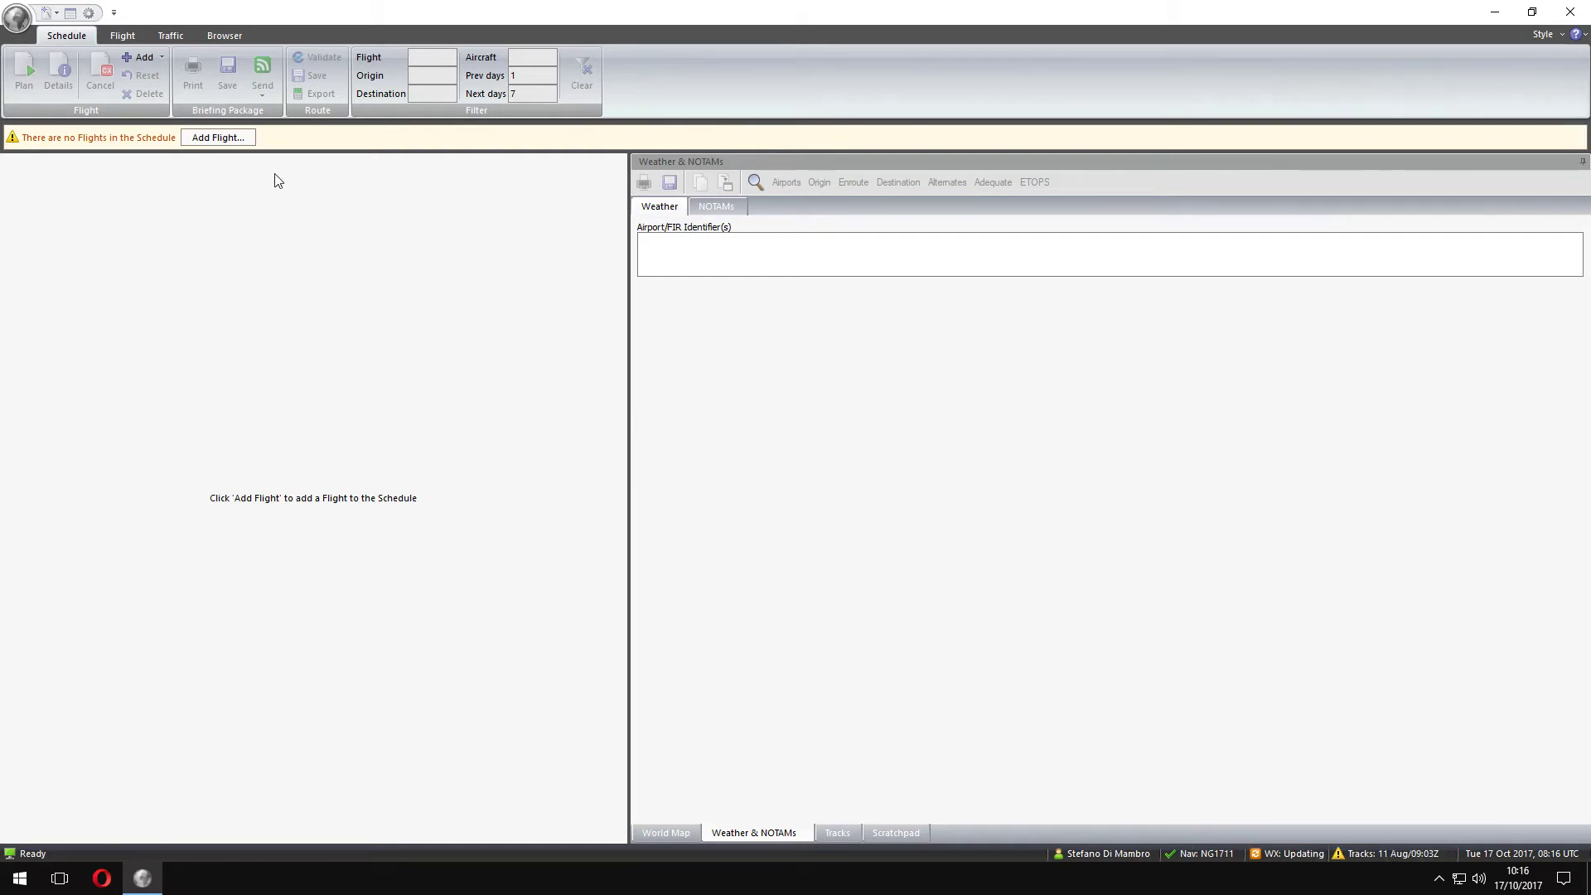
Start adding a flight to the schedule and set its callsign to RYR 102.
click(230, 140)
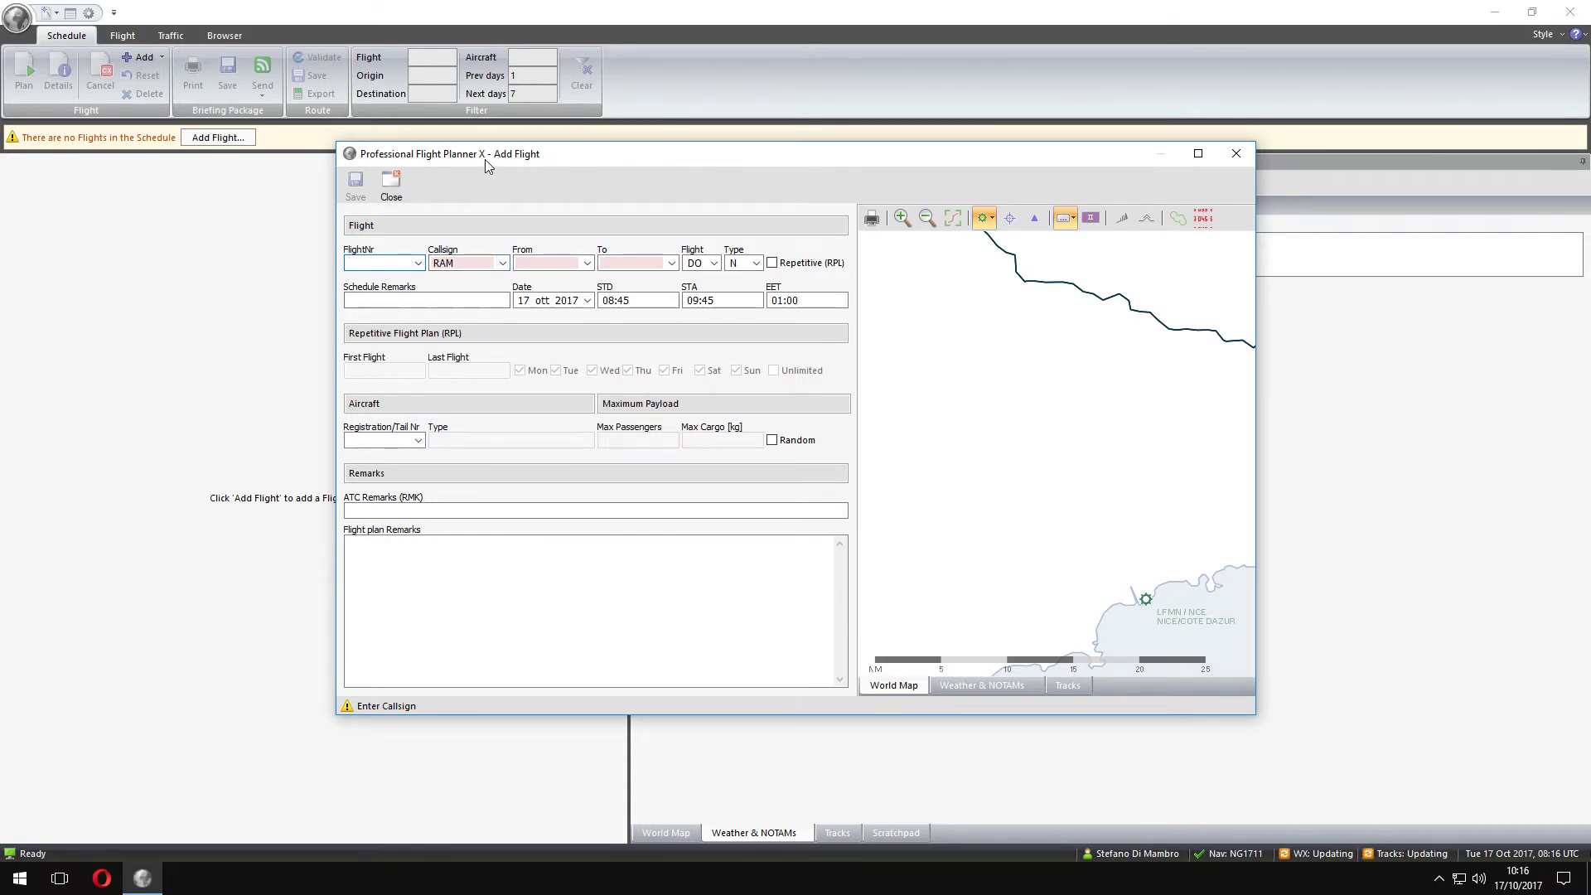
drag(485, 159, 482, 206)
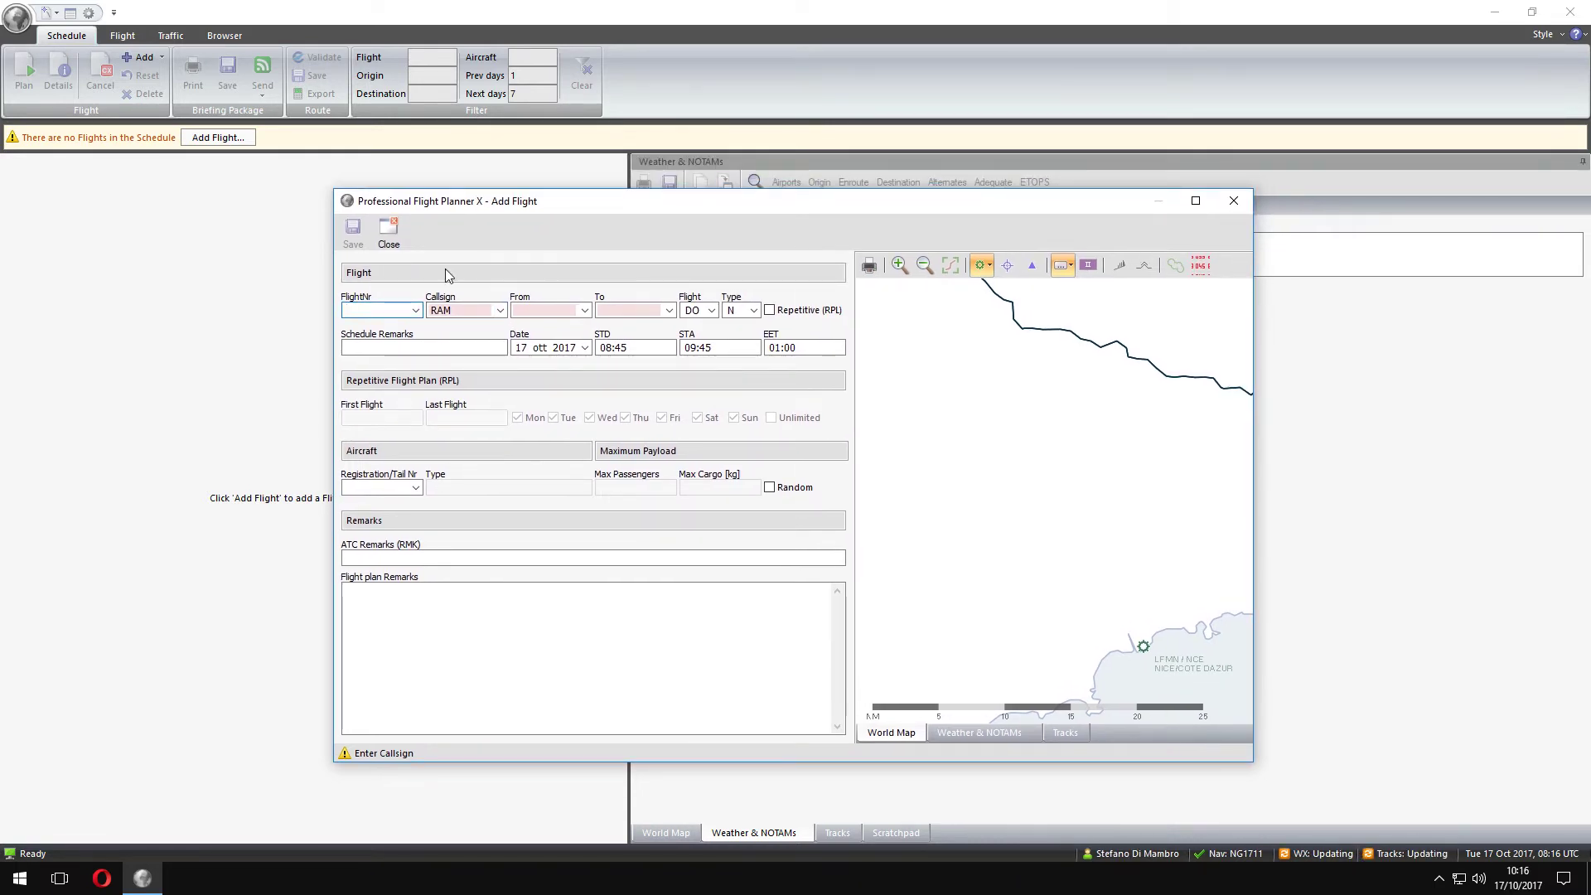
double_click(461, 311)
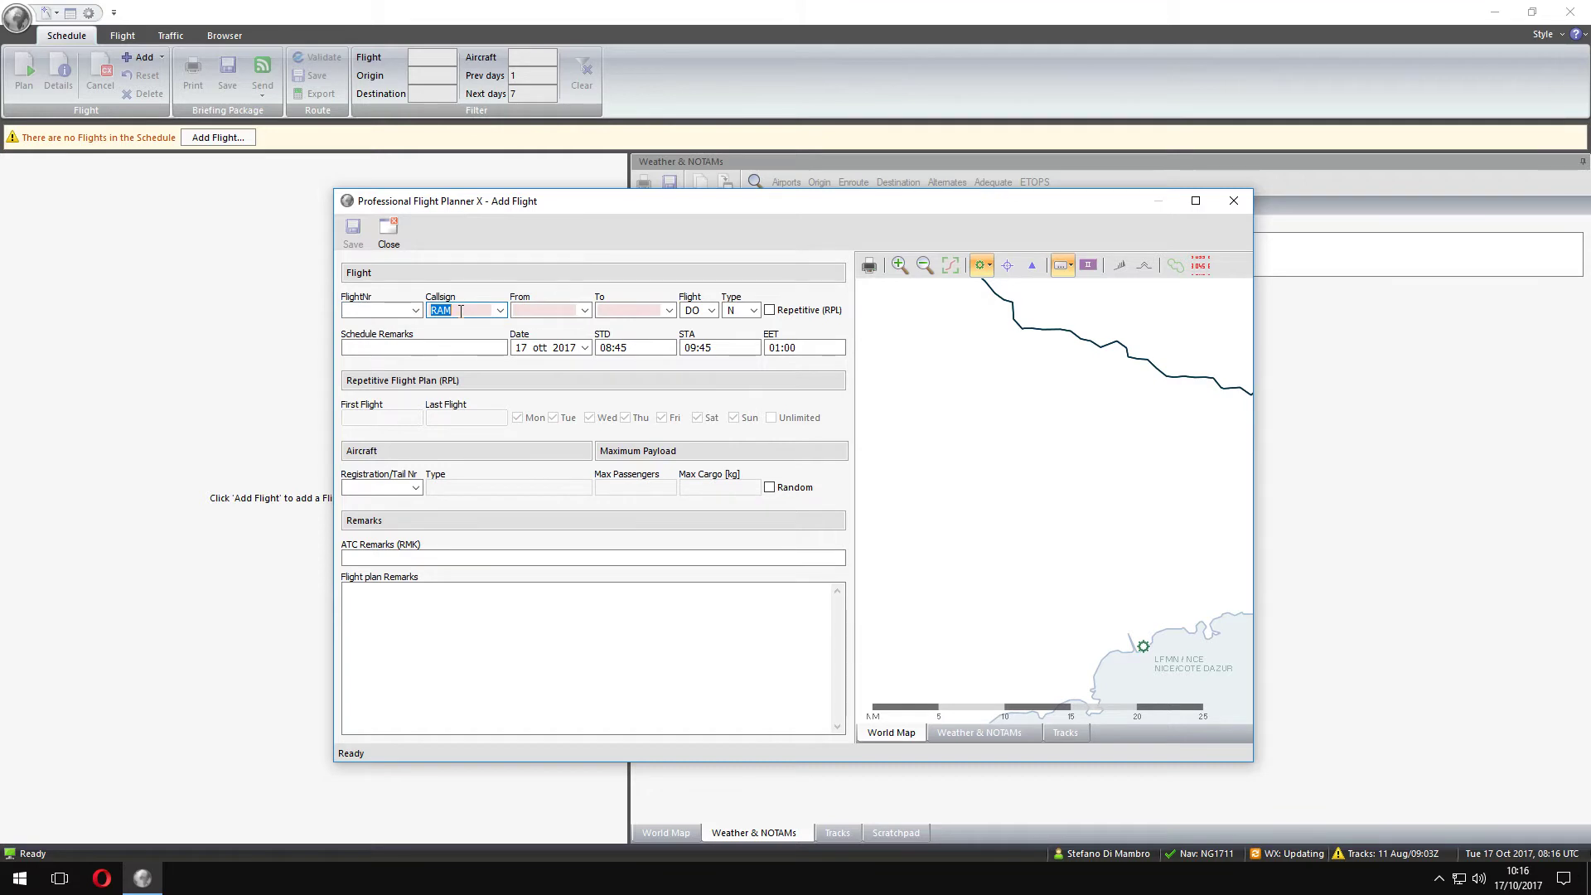
text(RY)
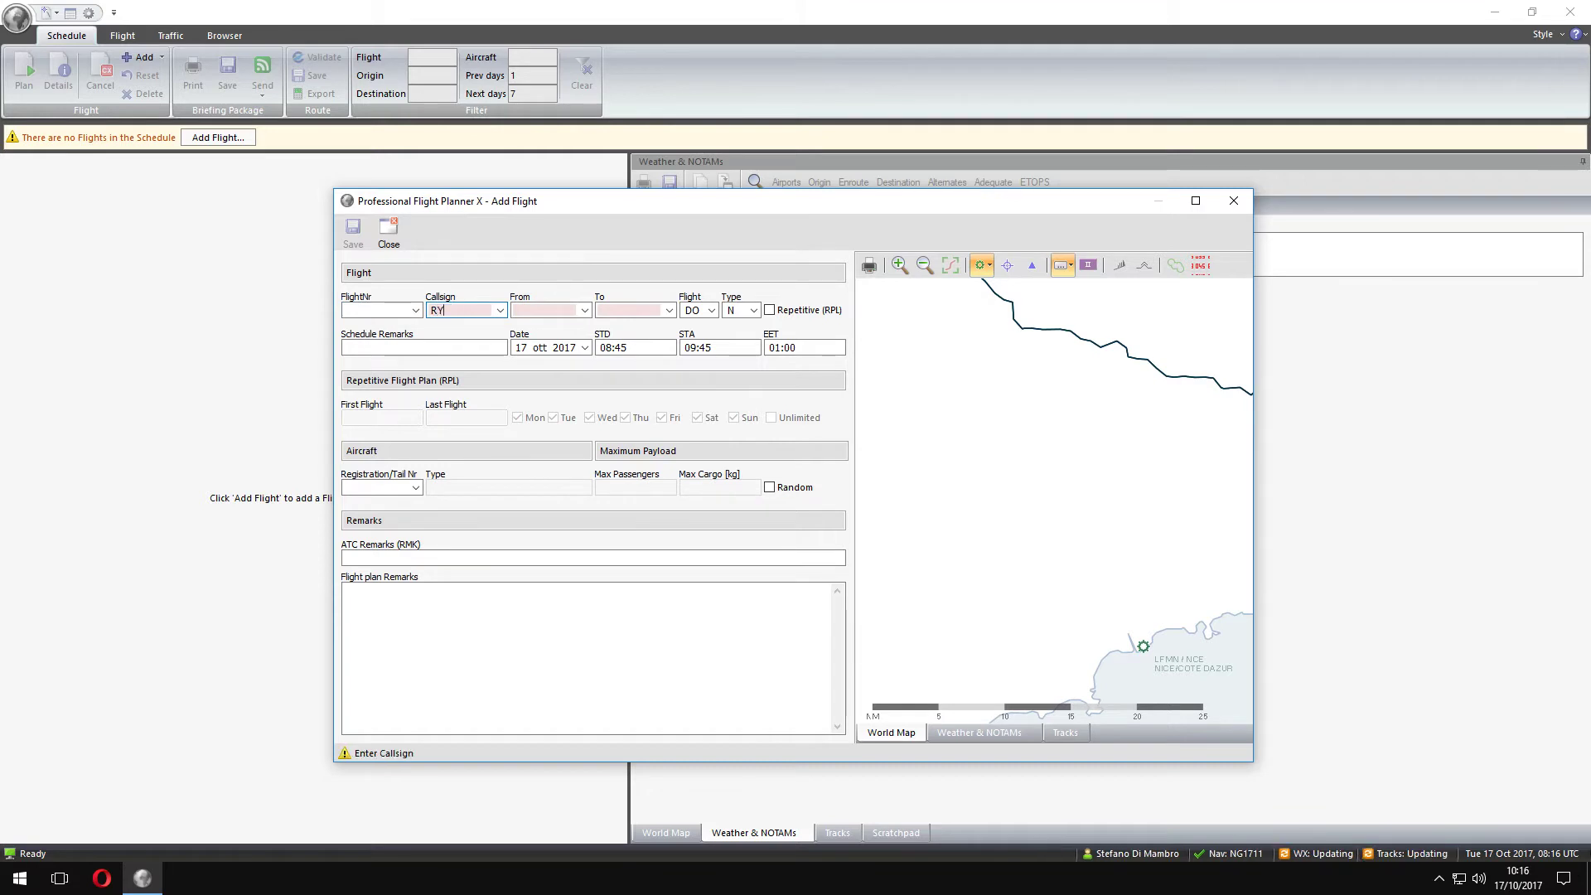
text(R 102)
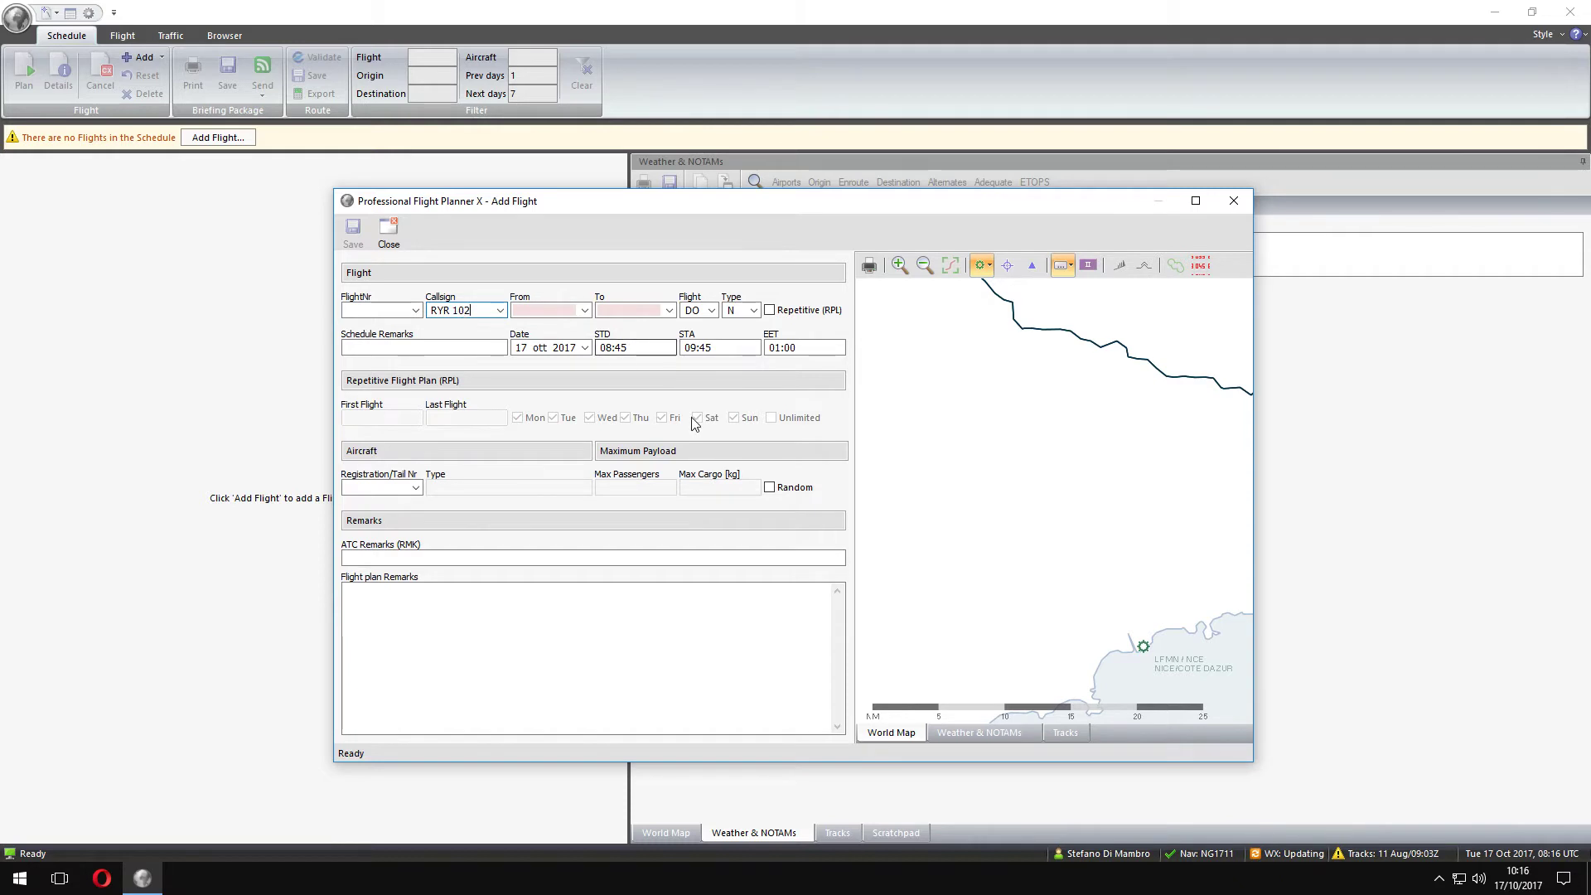
Set the flight's origin to LICJ and destination to LIRF, and save it to the schedule.
key(Tab)
text(LICJ)
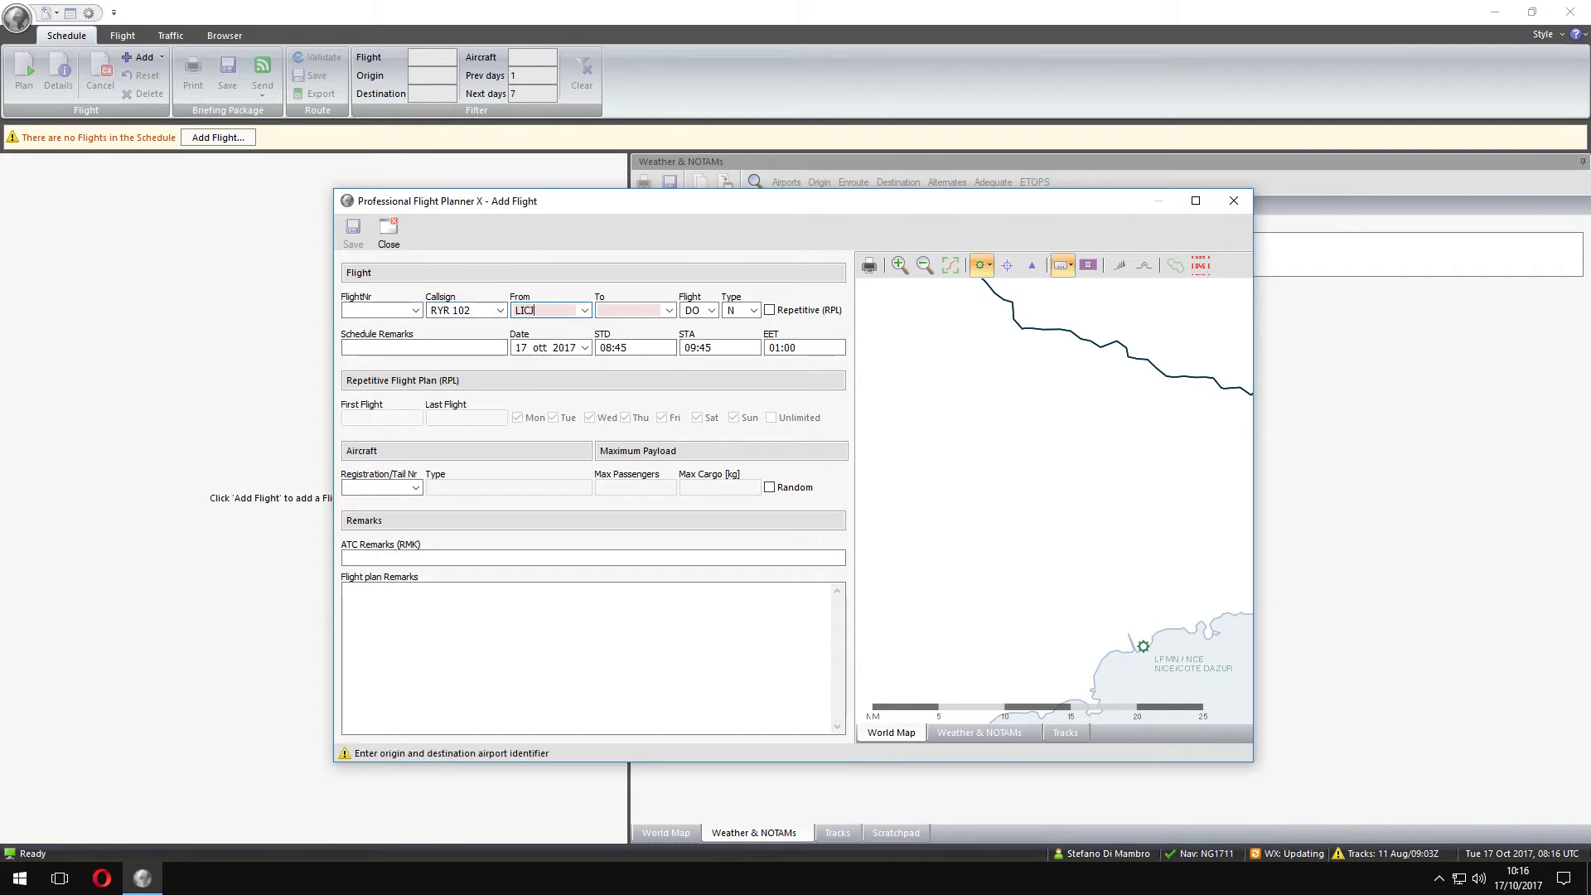
key(Tab)
text(LIR)
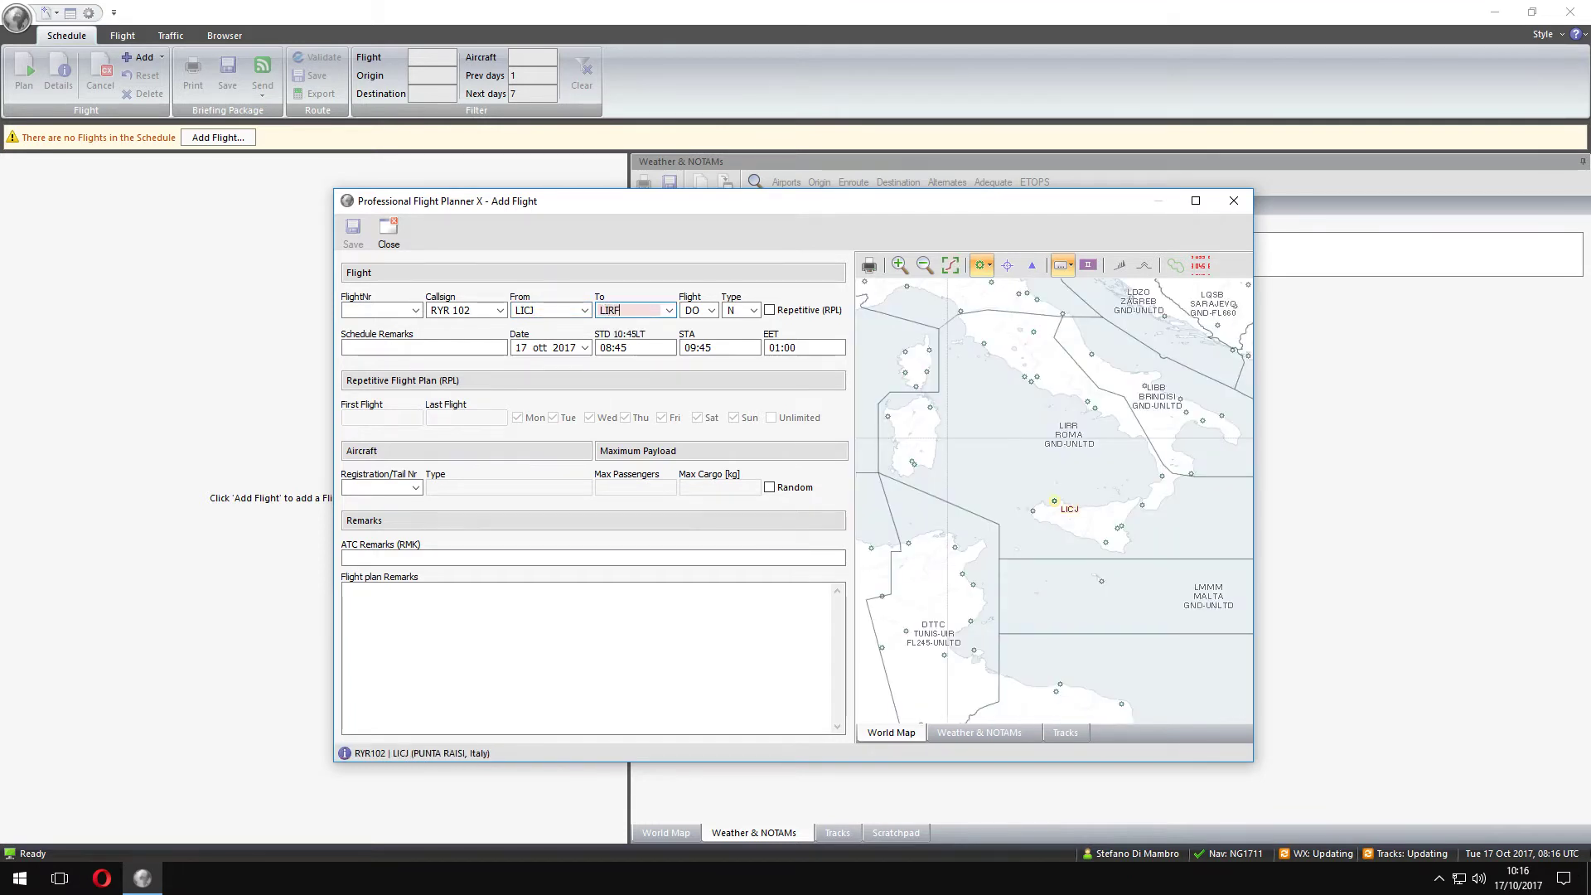
text(F)
key(Tab)
key(Tab)
key(Tab)
key(Tab)
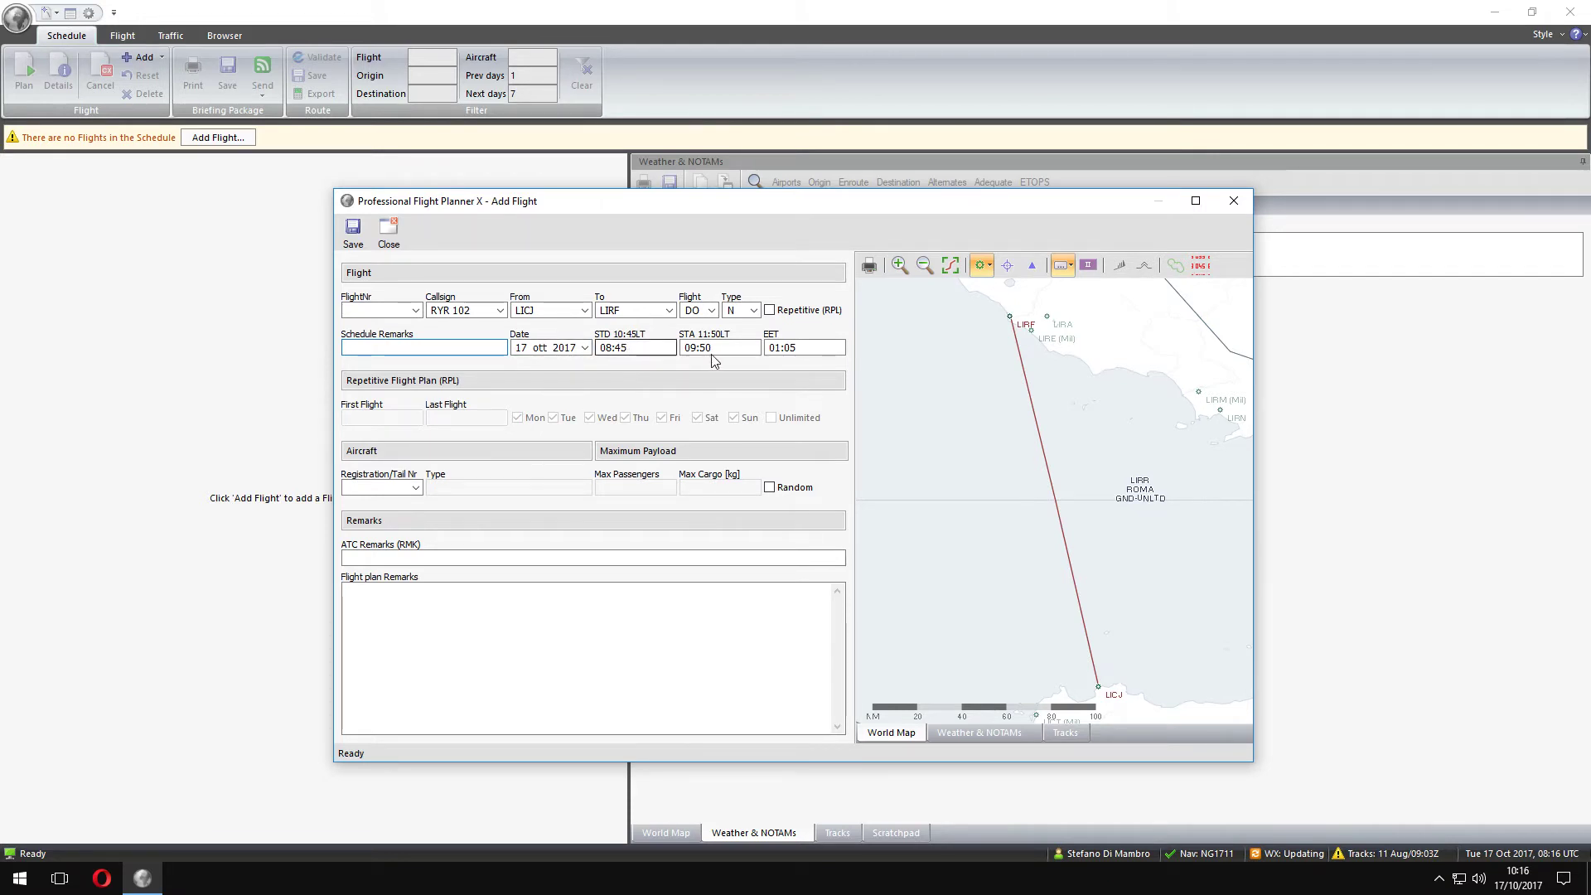
click(353, 235)
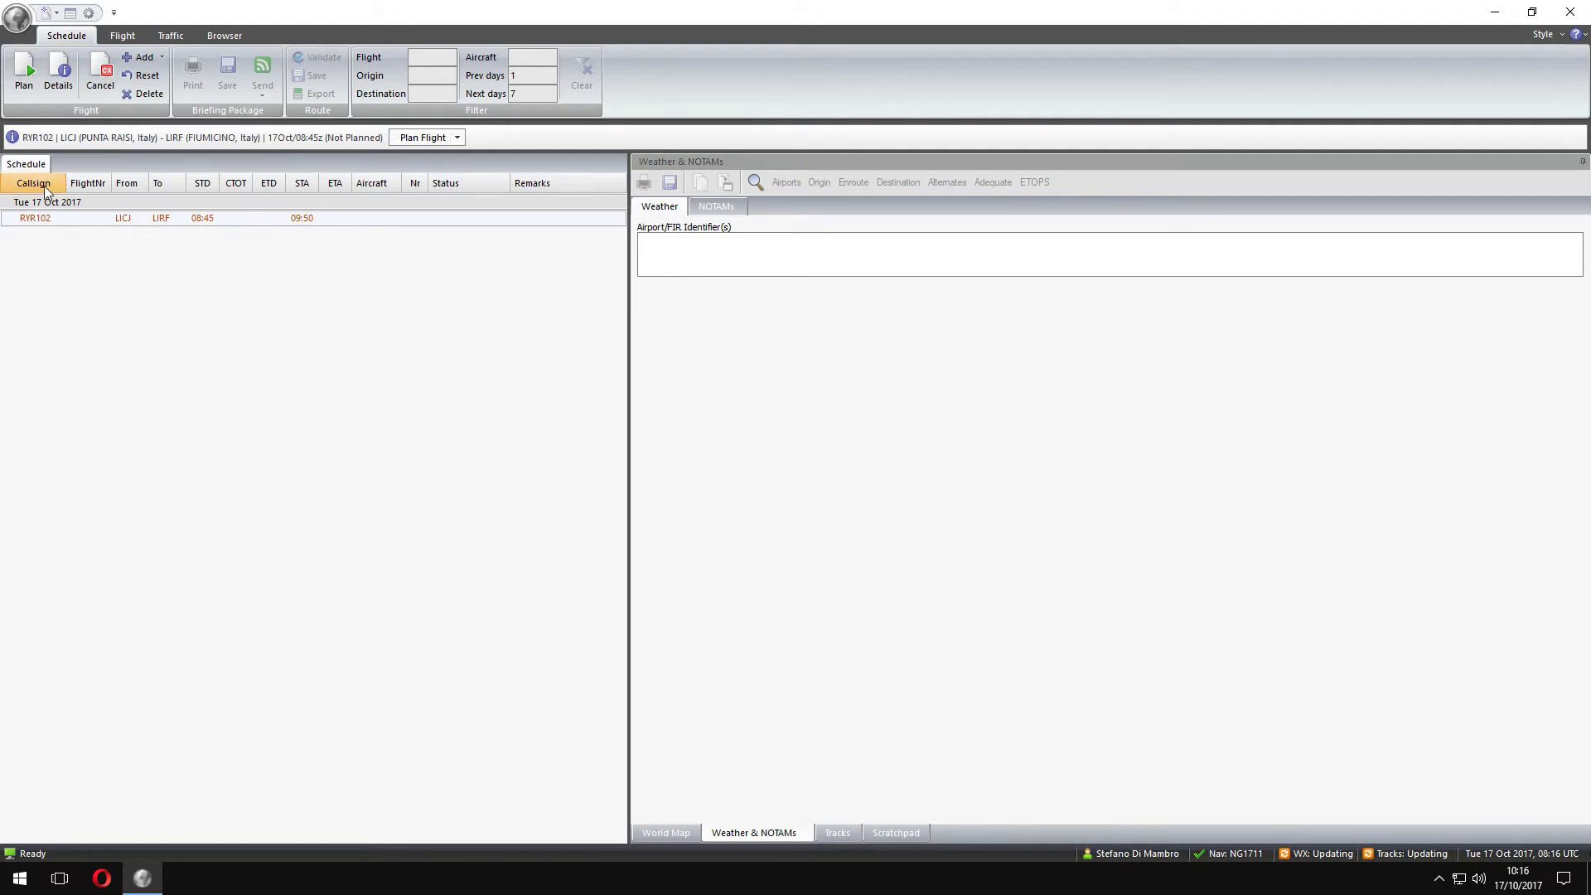
Start planning the scheduled RYR102 flight and check the NOTAMs and weather for its airports.
click(427, 138)
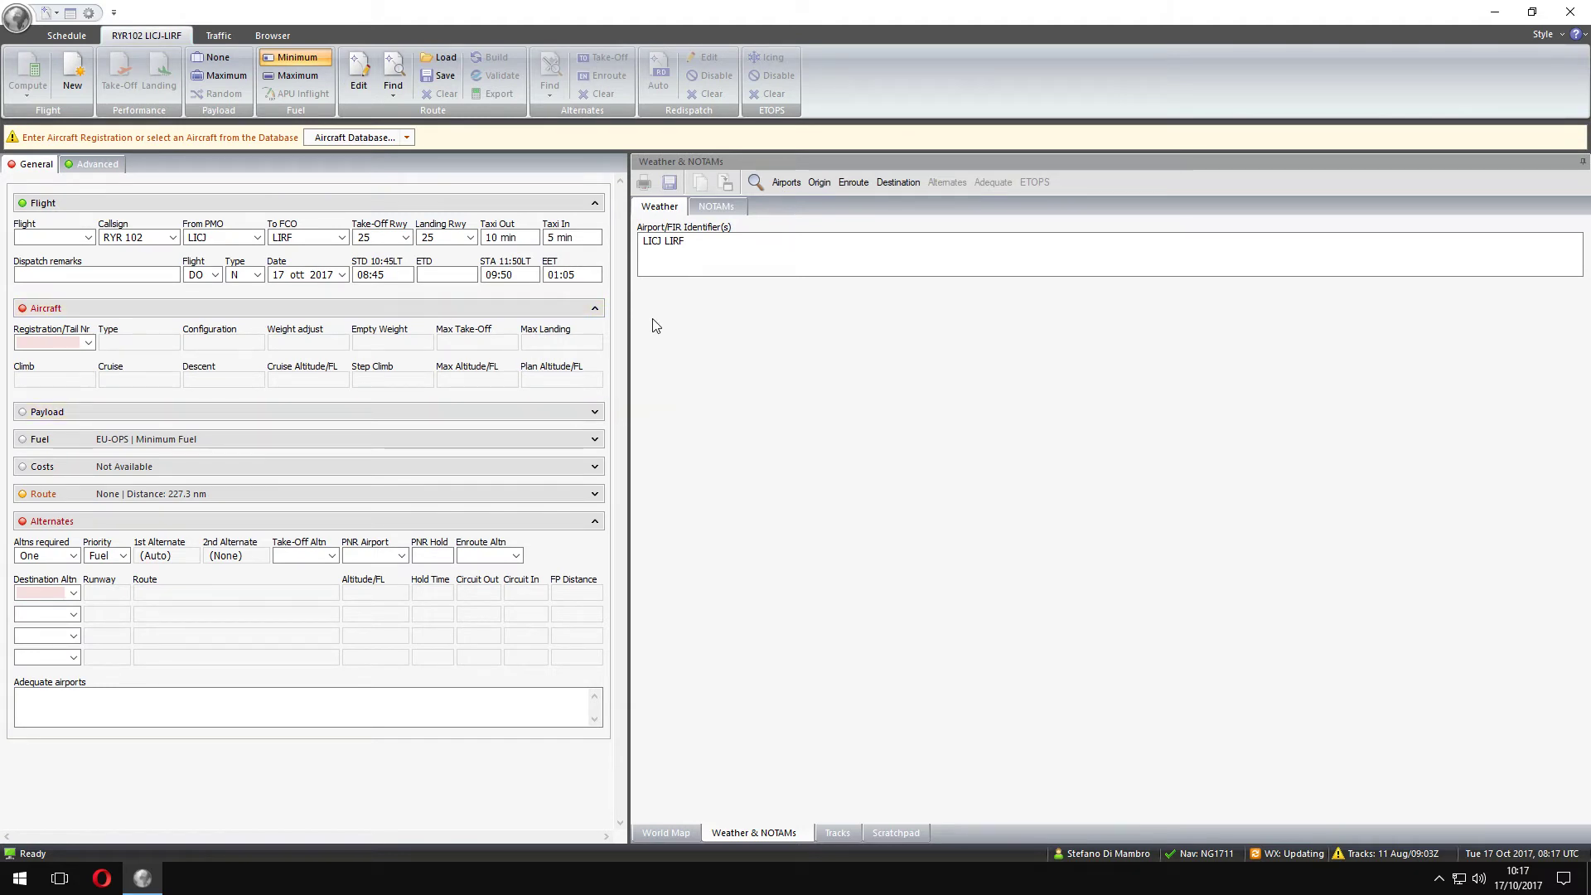
click(706, 207)
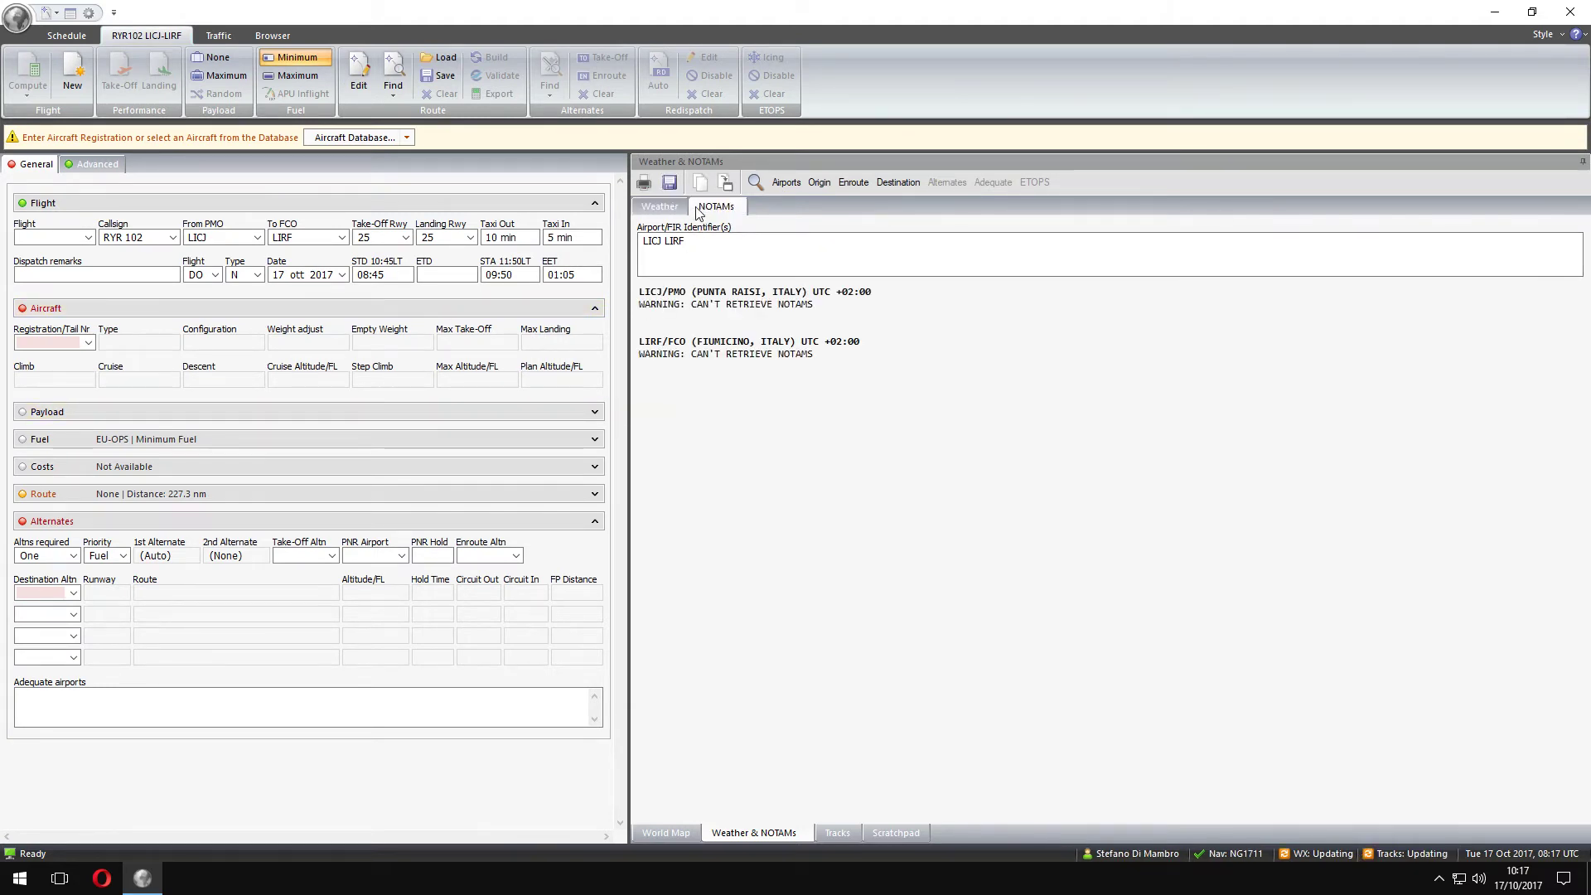
click(672, 208)
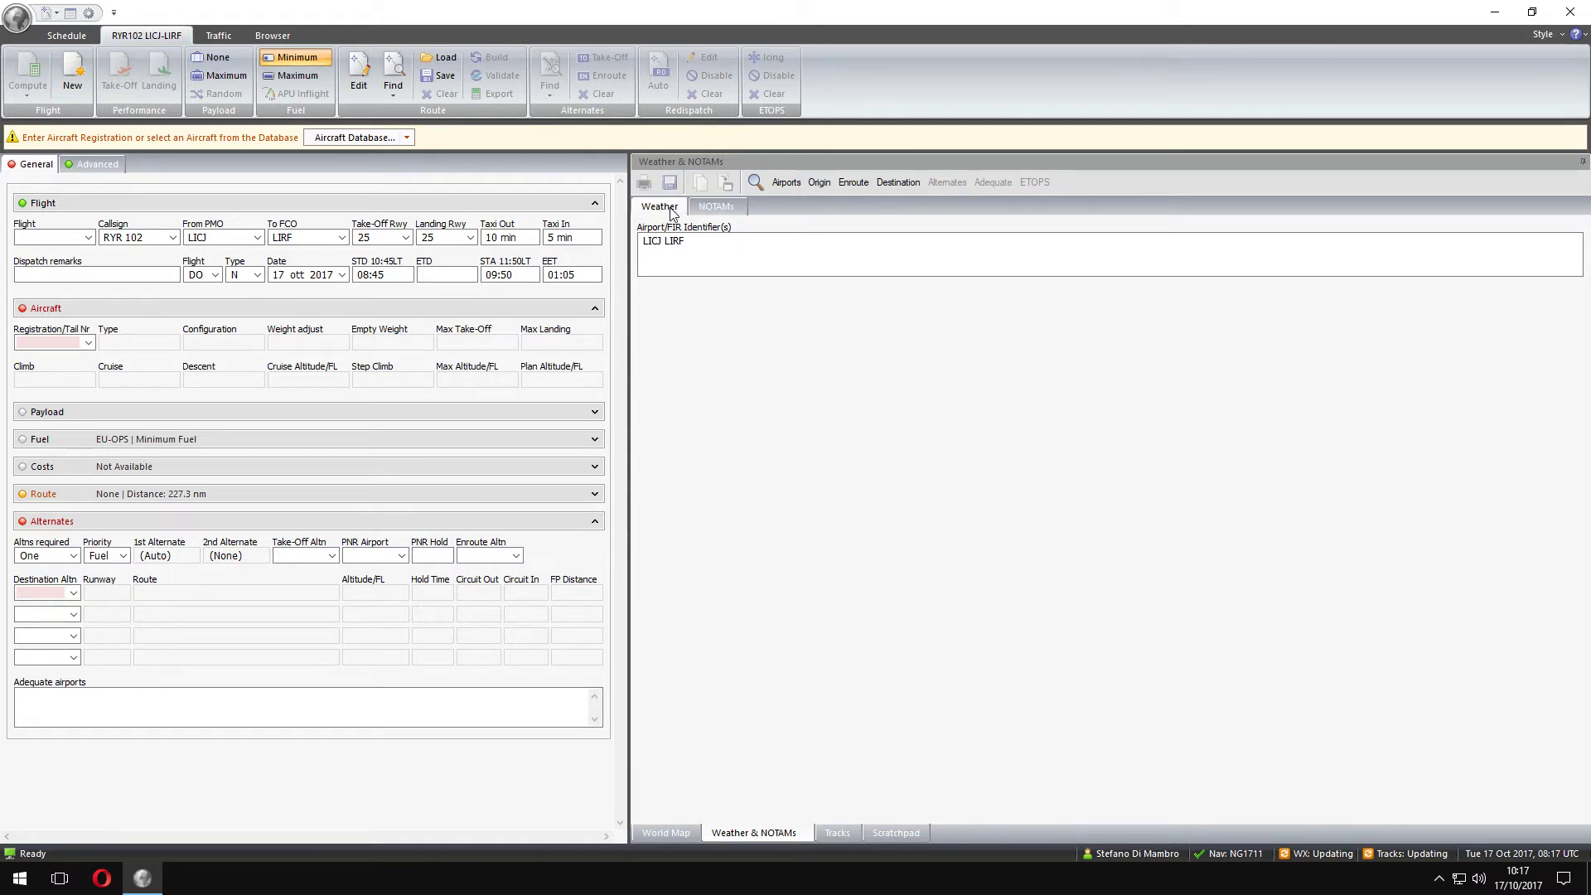
click(137, 274)
click(404, 316)
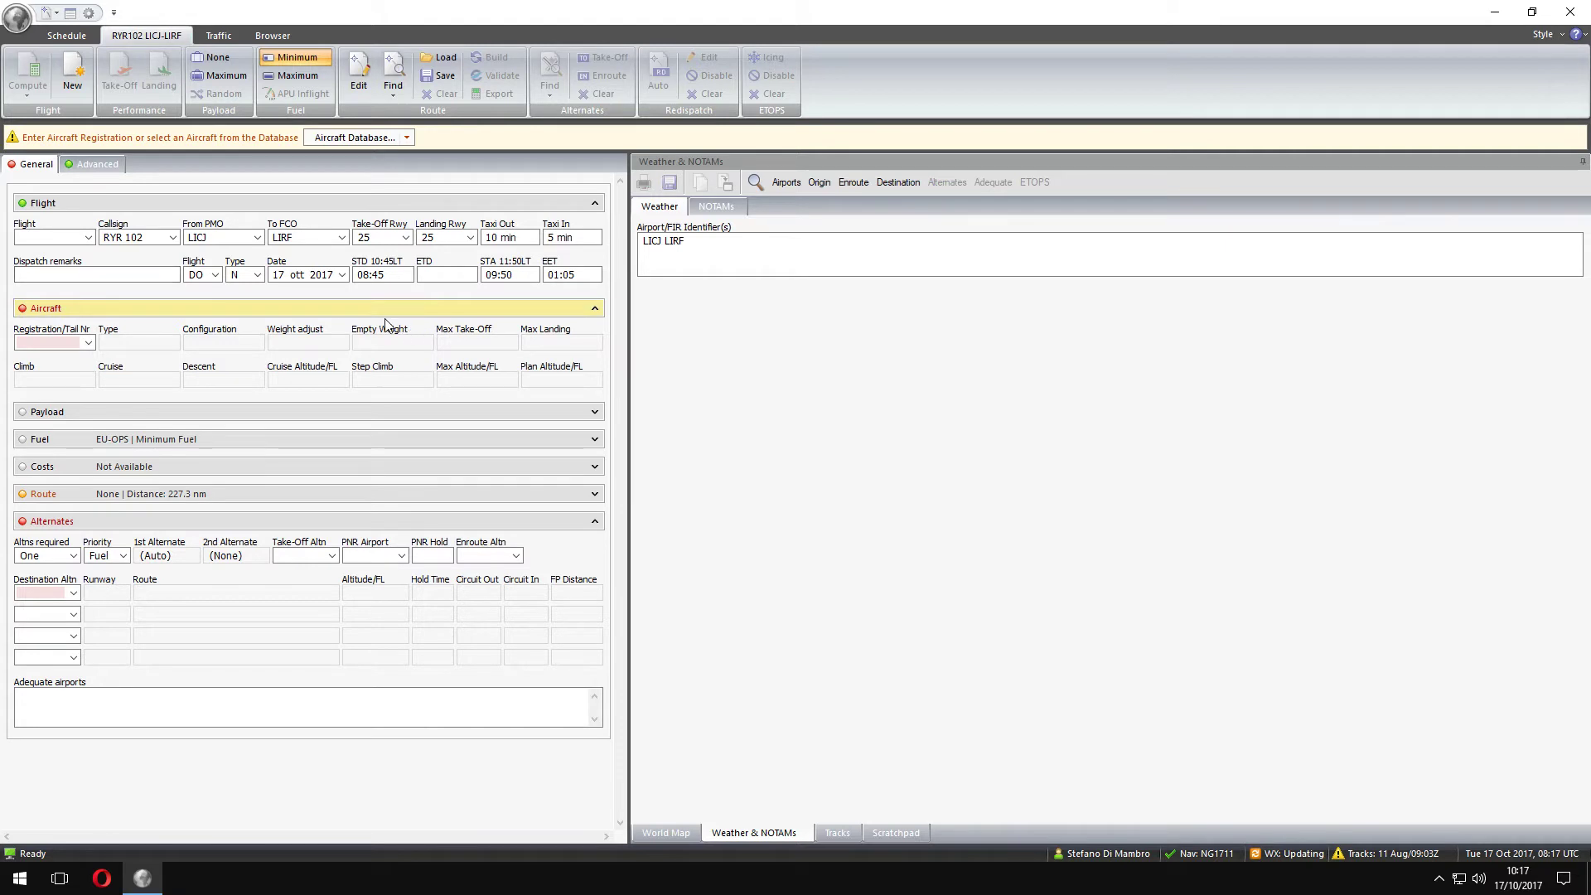
Check the aircraft available for the flight and start a new aircraft of type Boeing 737-600.
click(88, 343)
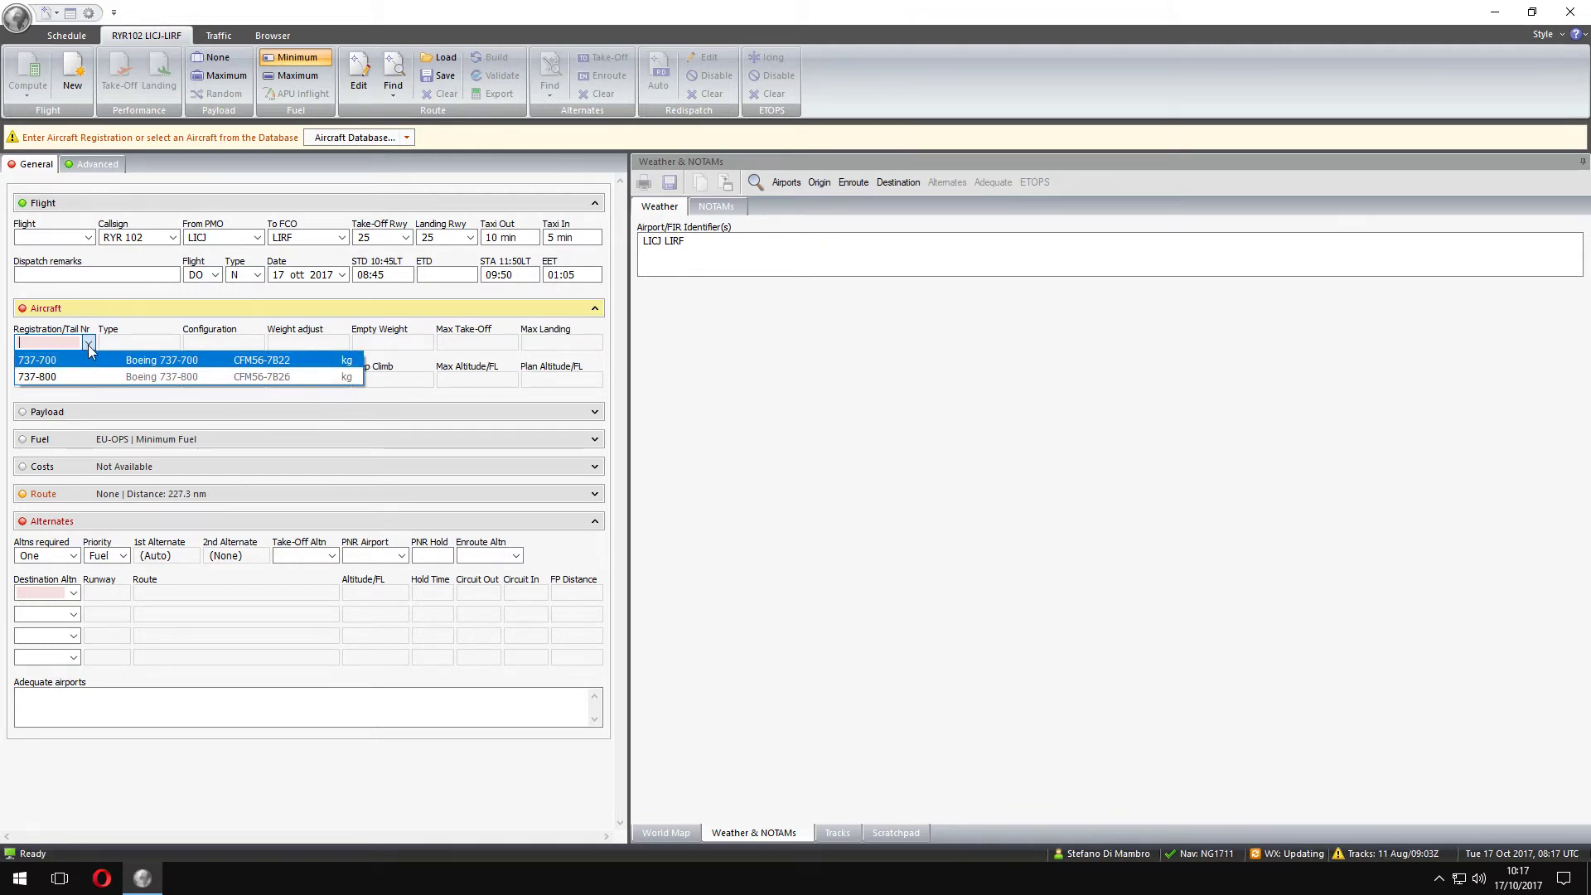
click(89, 344)
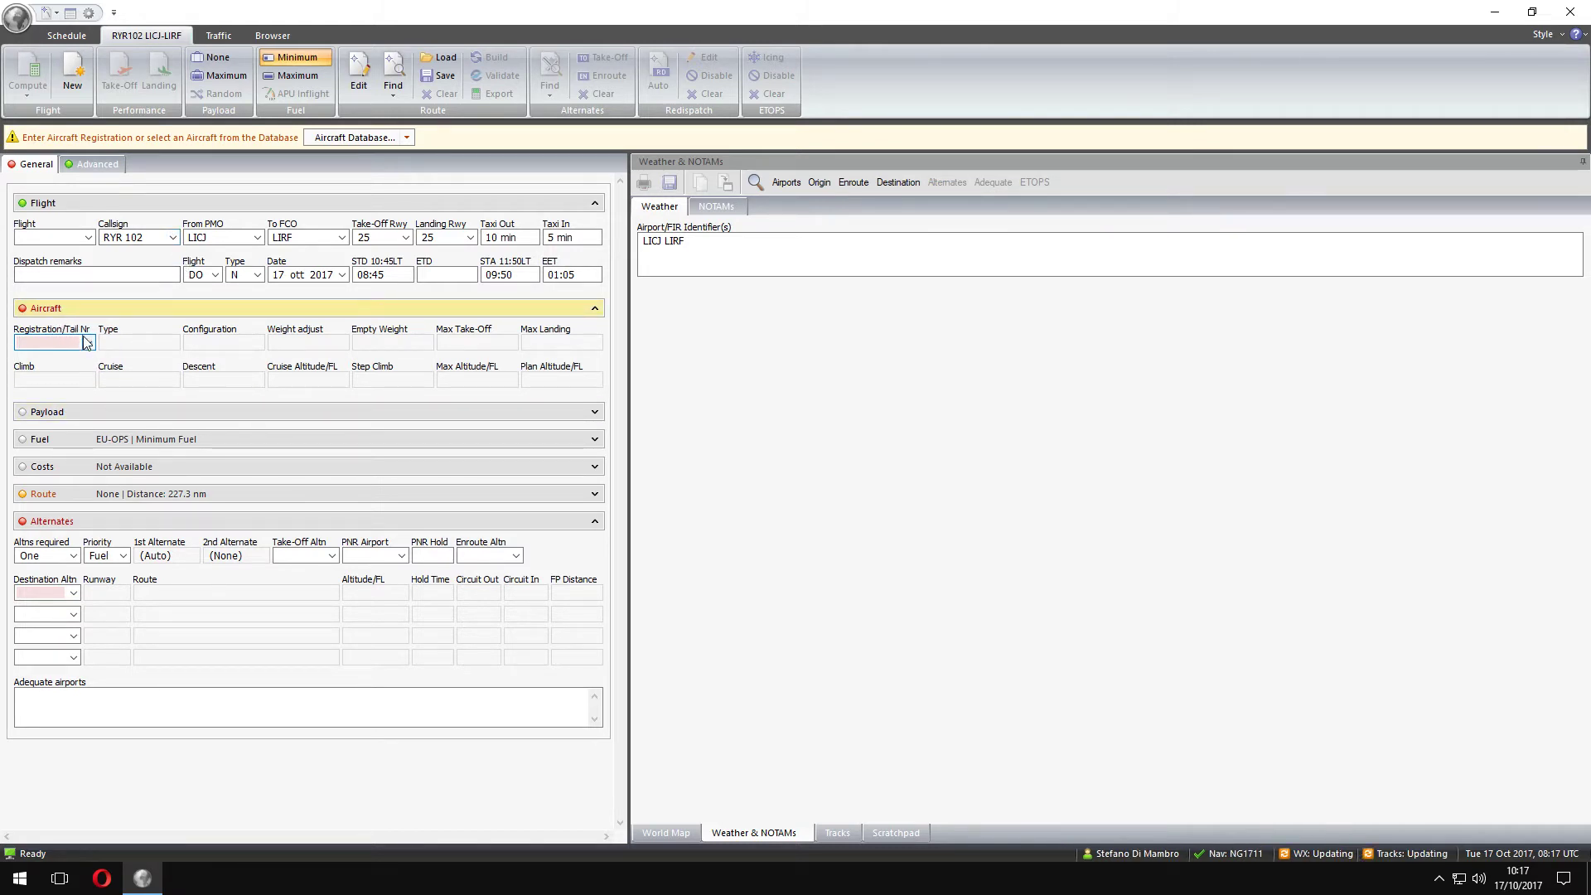
click(26, 28)
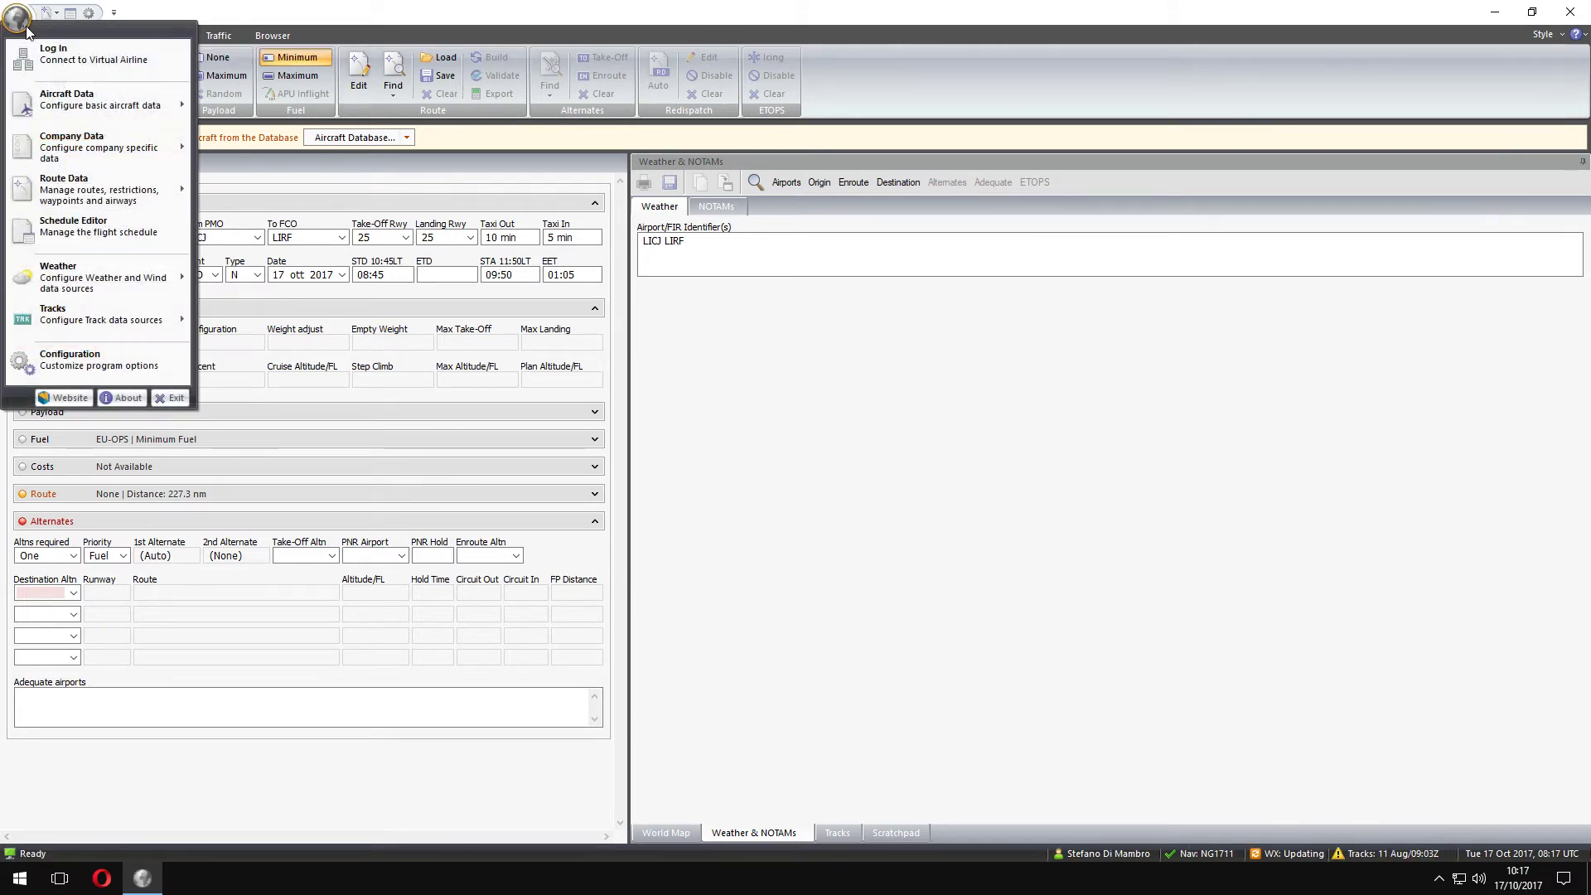
mouse_move(90, 111)
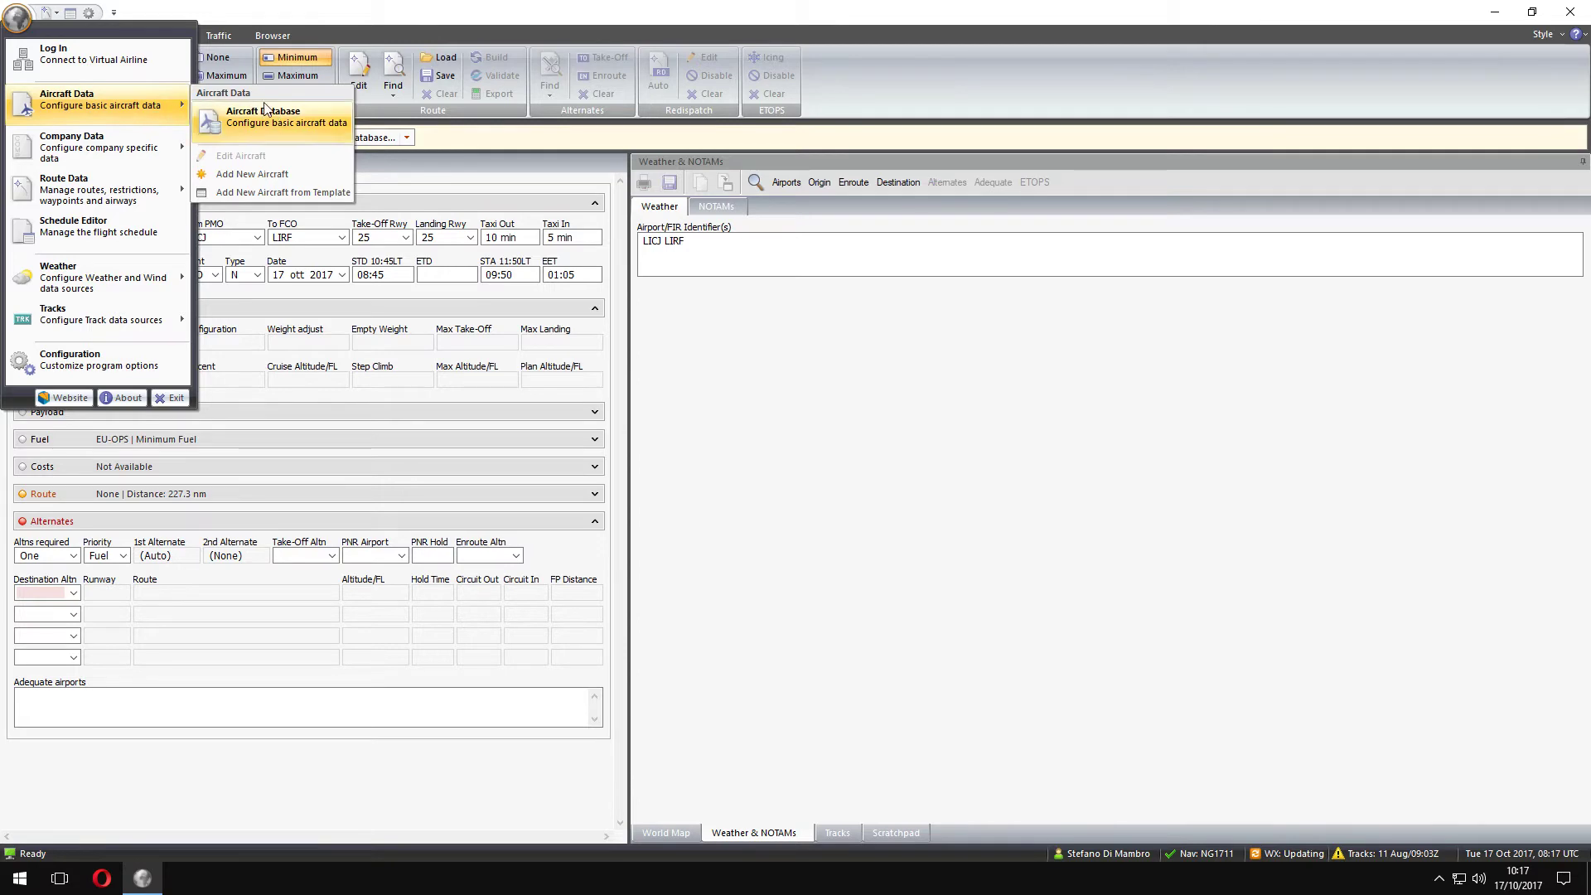
click(265, 175)
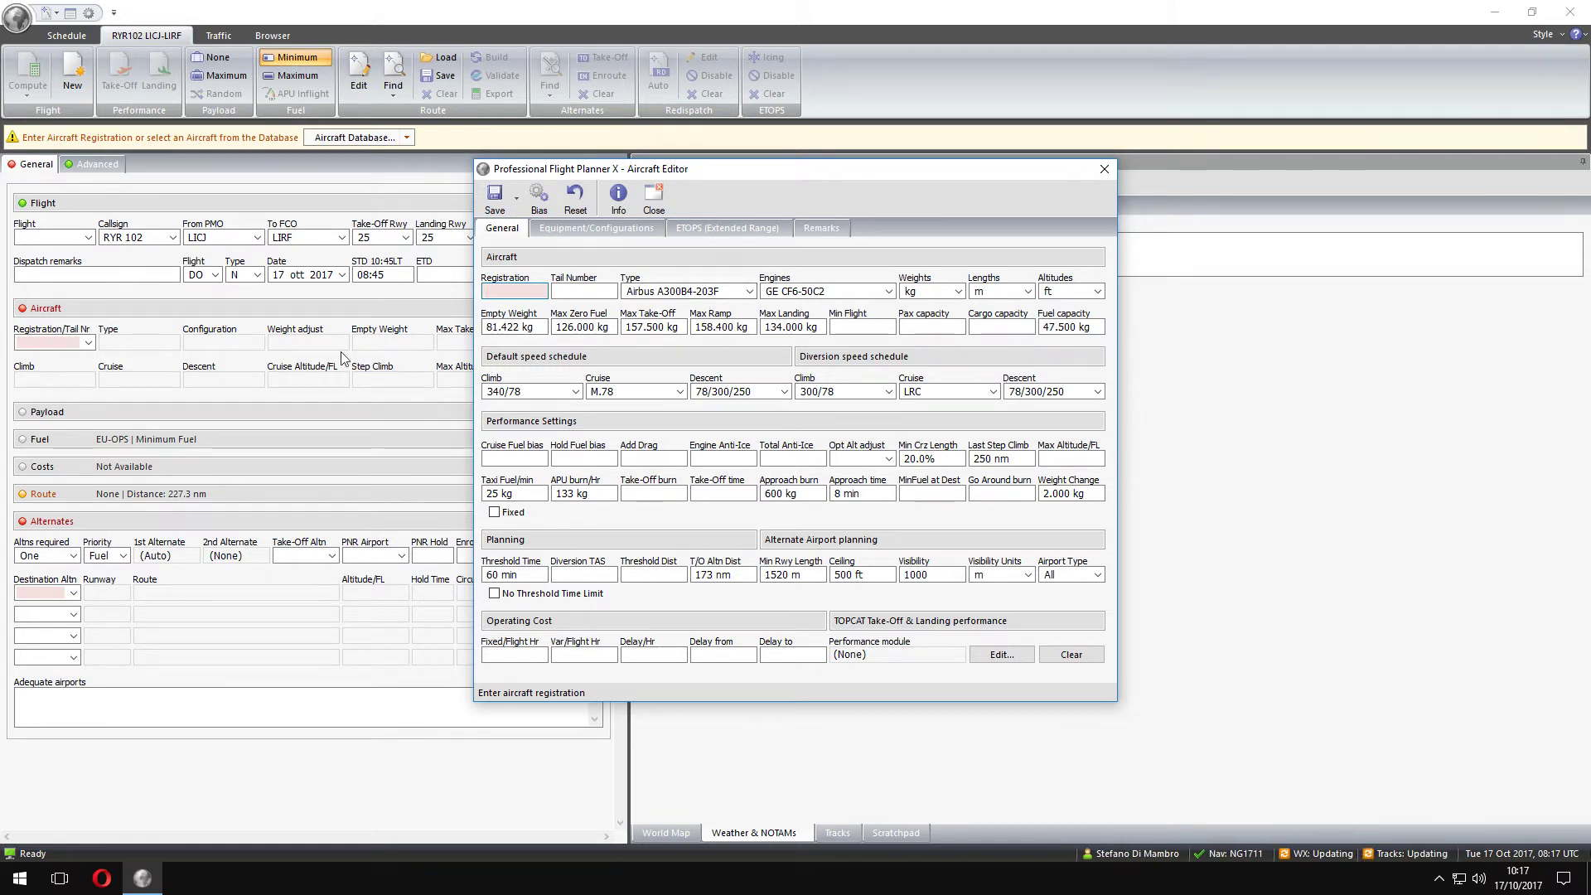
click(749, 291)
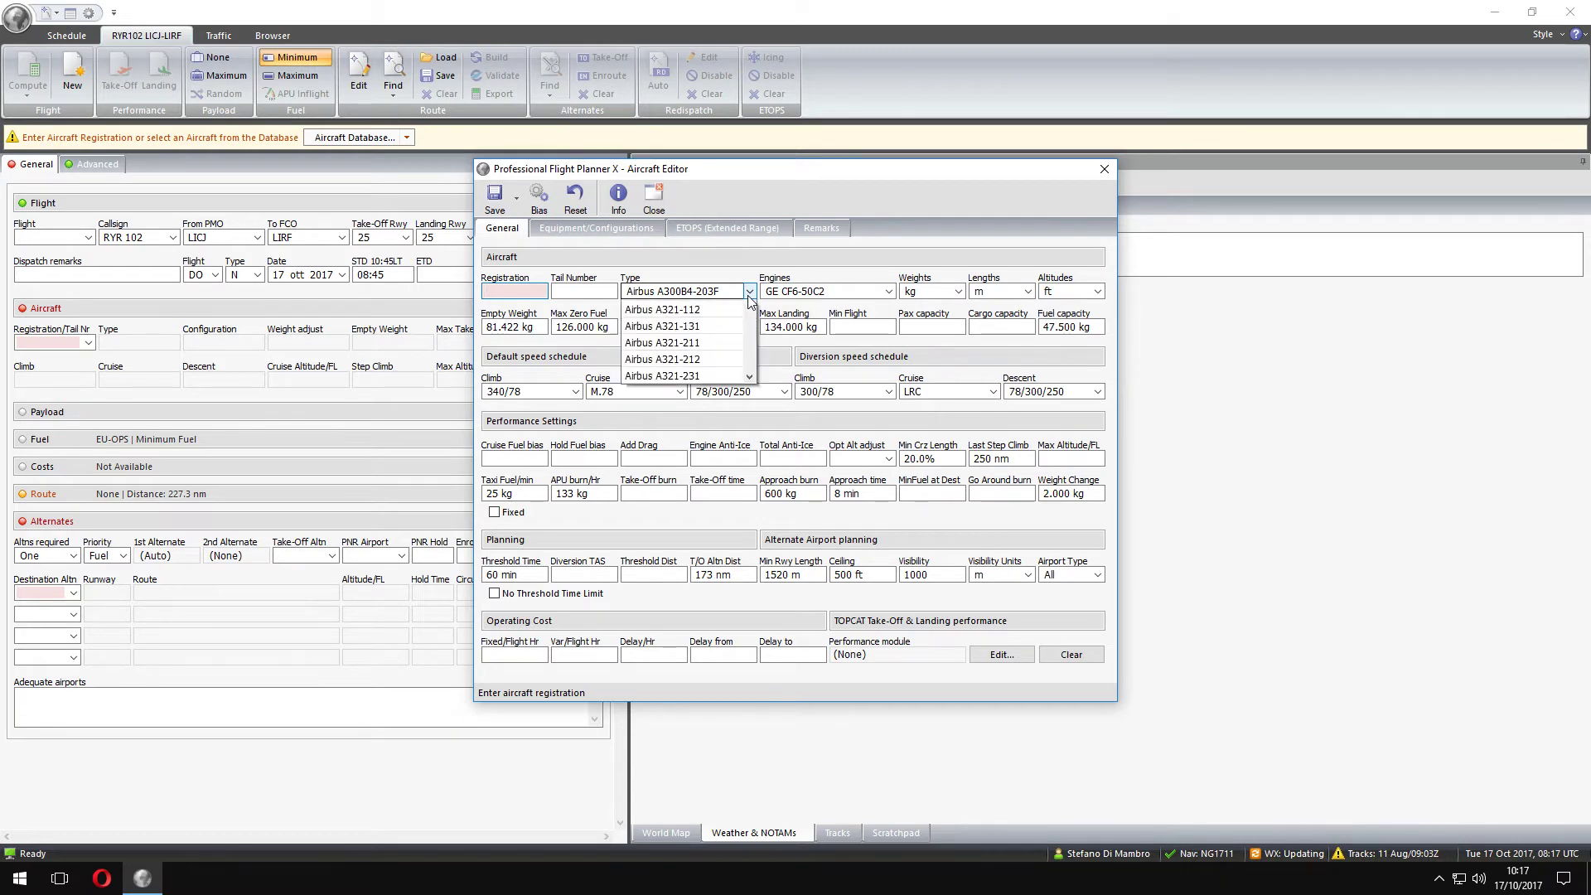
drag(752, 321, 749, 426)
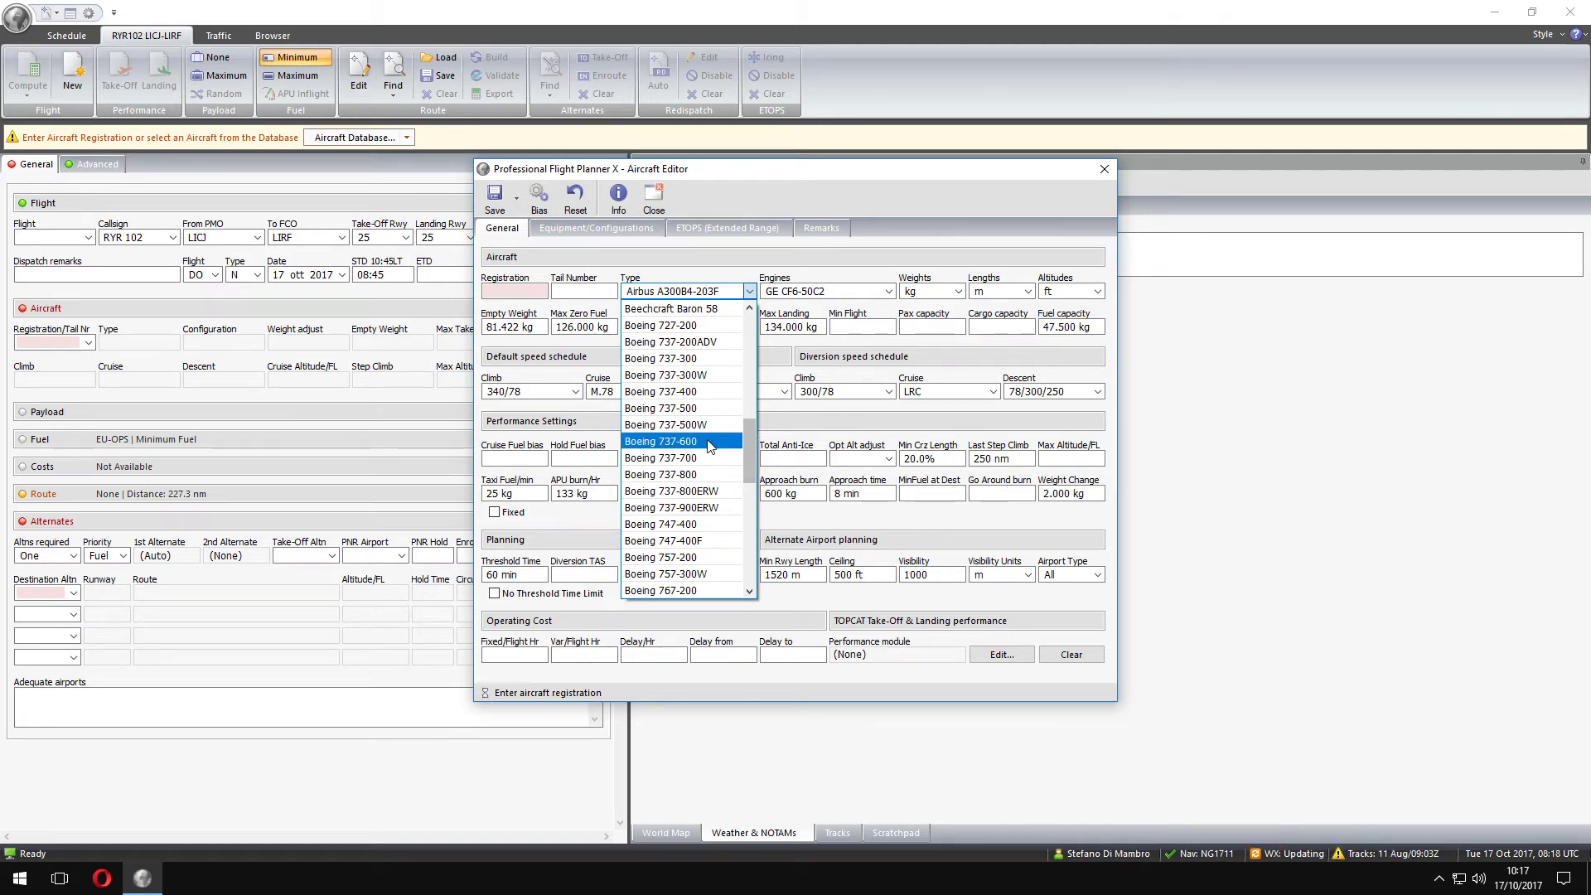
click(663, 441)
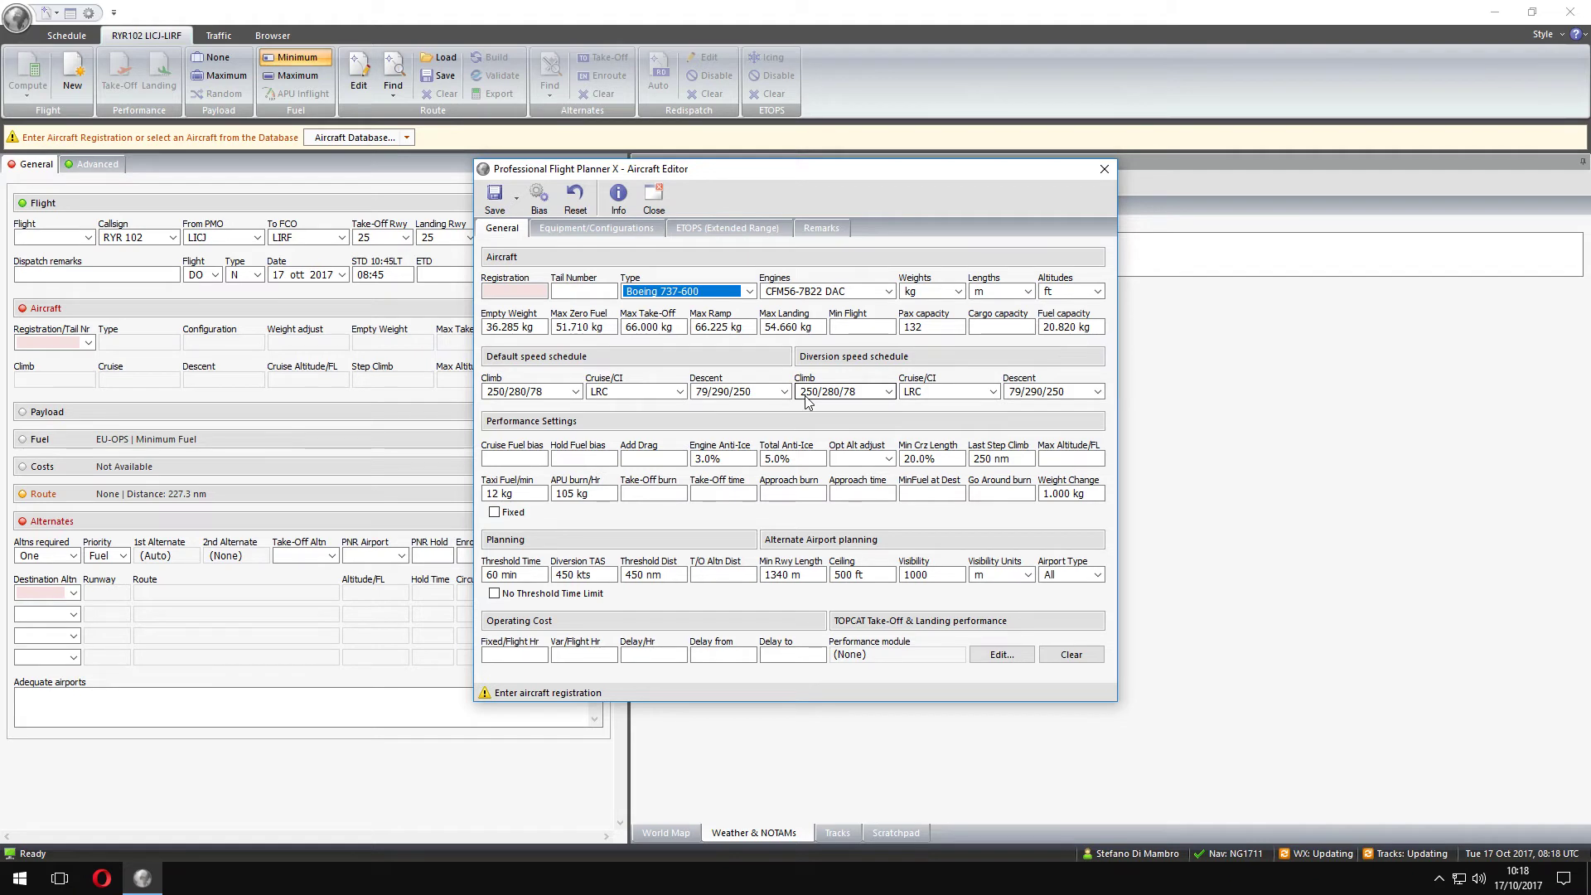
Enter 737-600 as the new aircraft's registration and save the aircraft.
click(532, 295)
click(532, 295)
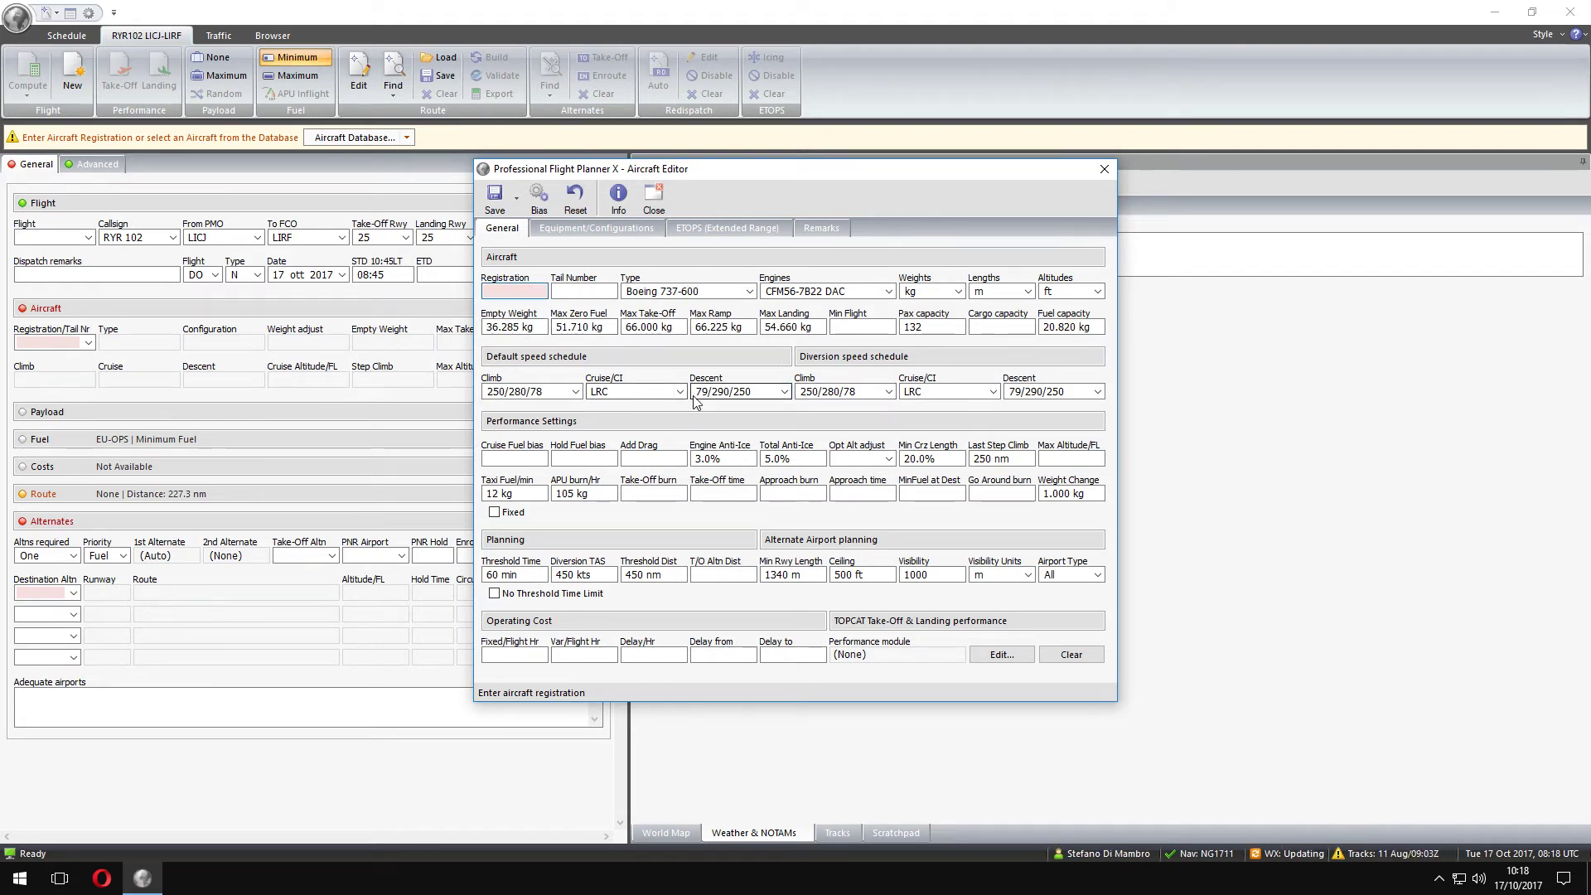
text(737-600)
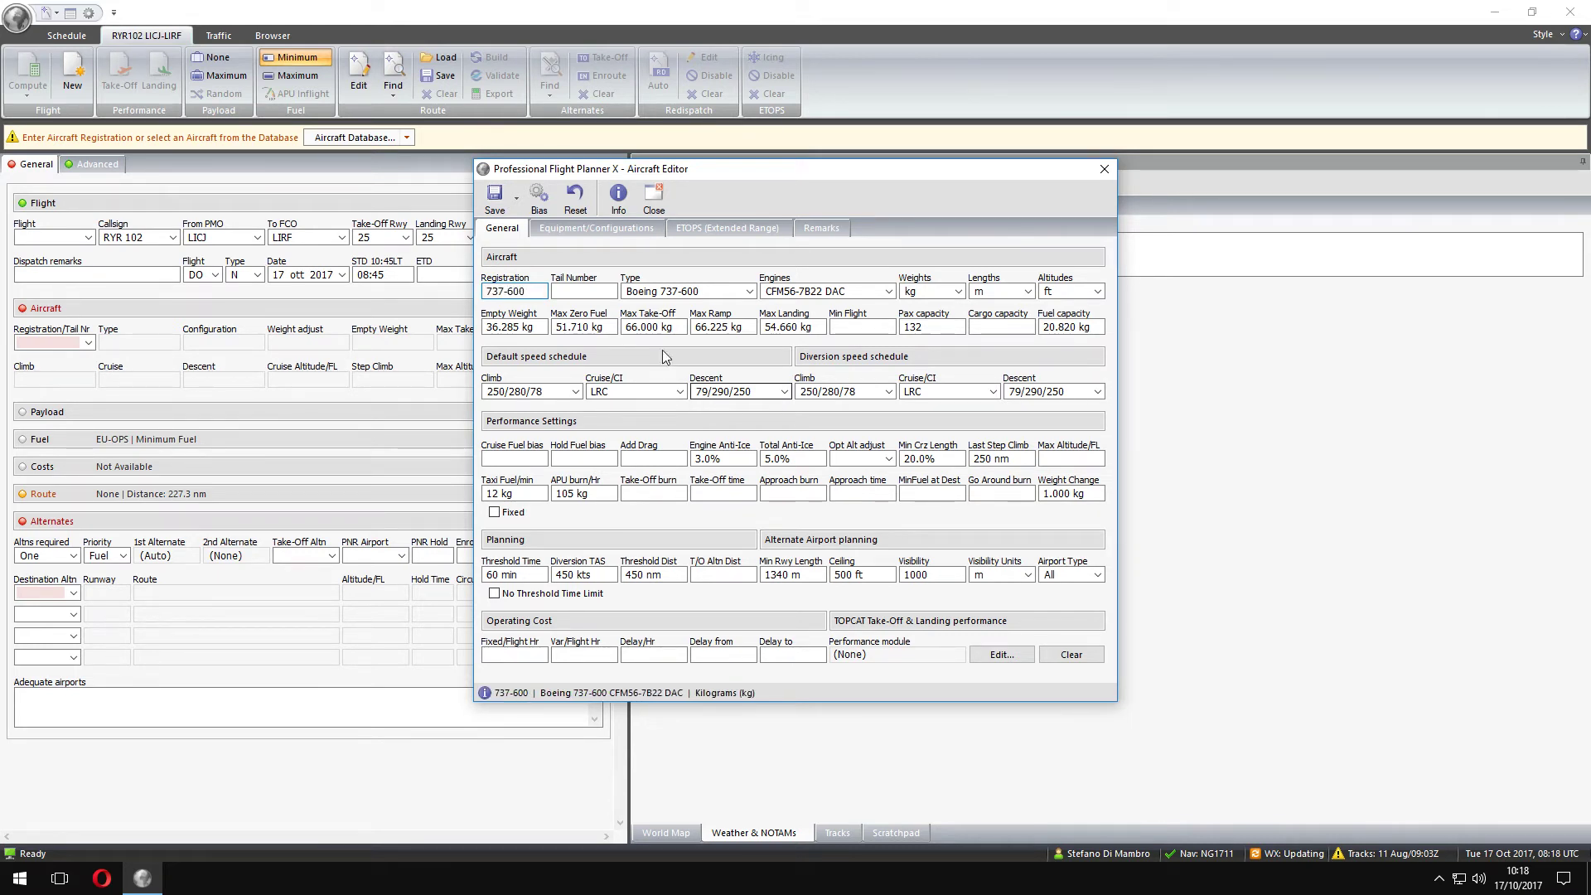
click(497, 201)
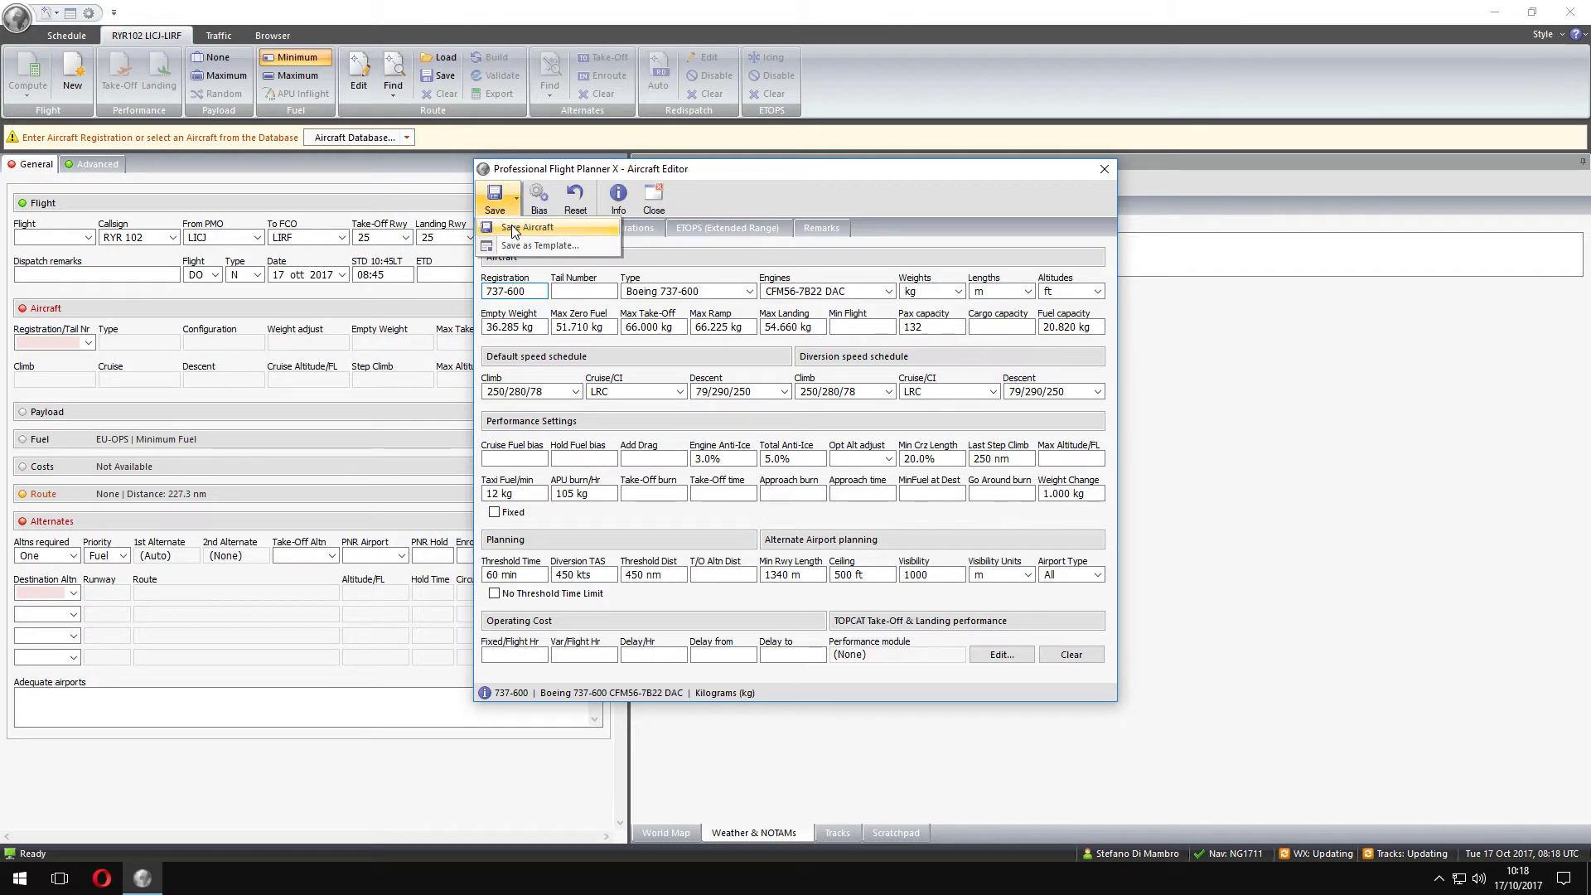
click(513, 229)
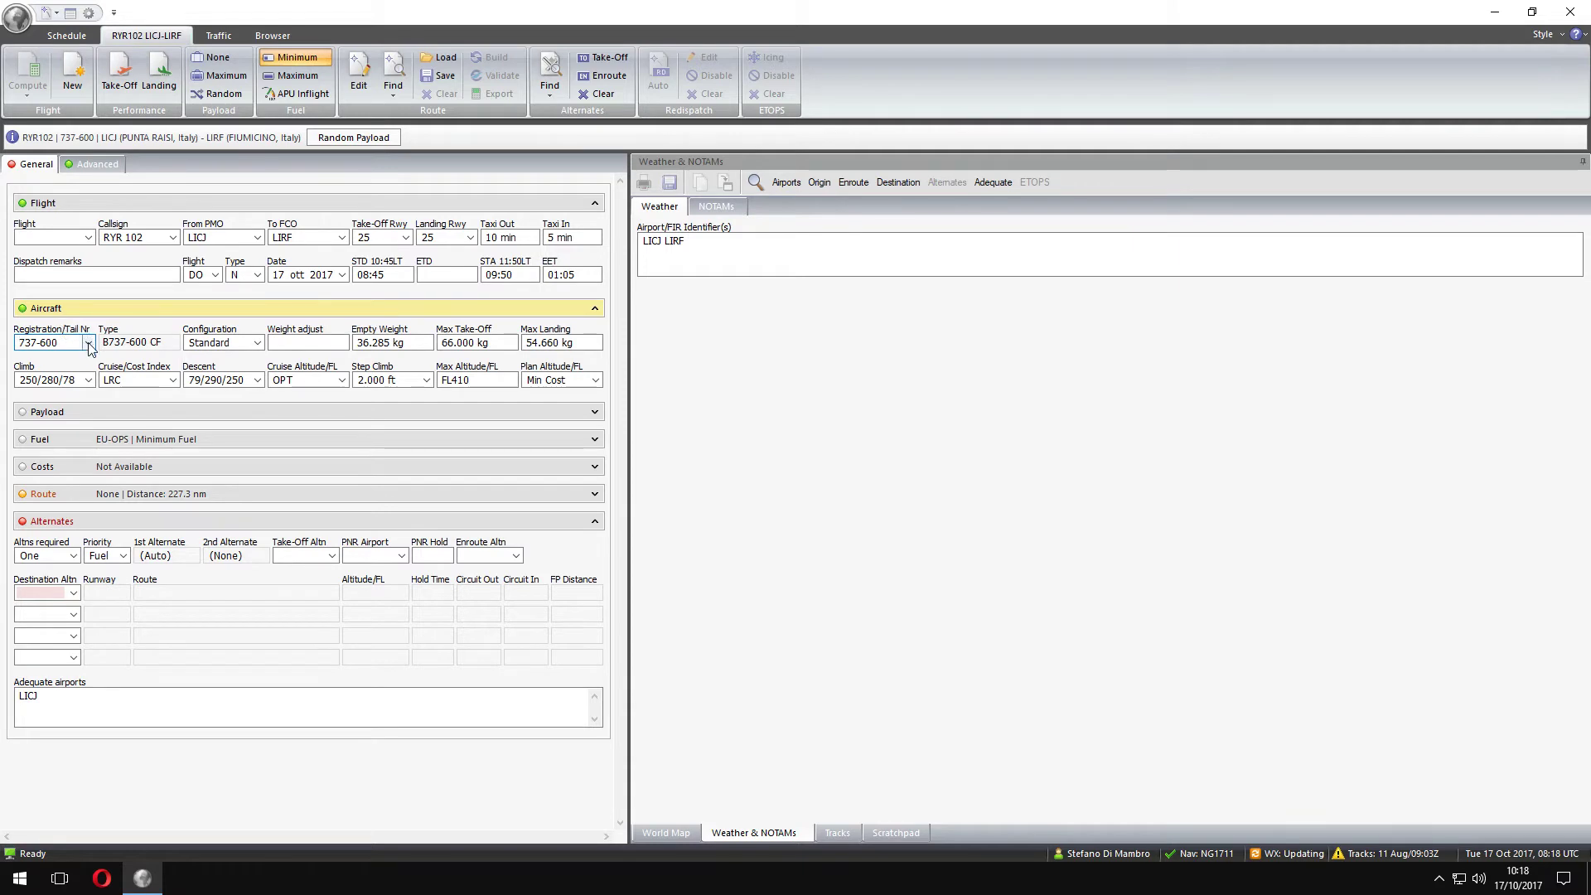
Assign the 737-800 to the flight and enter a payload of 100 adults and 7 children.
click(88, 342)
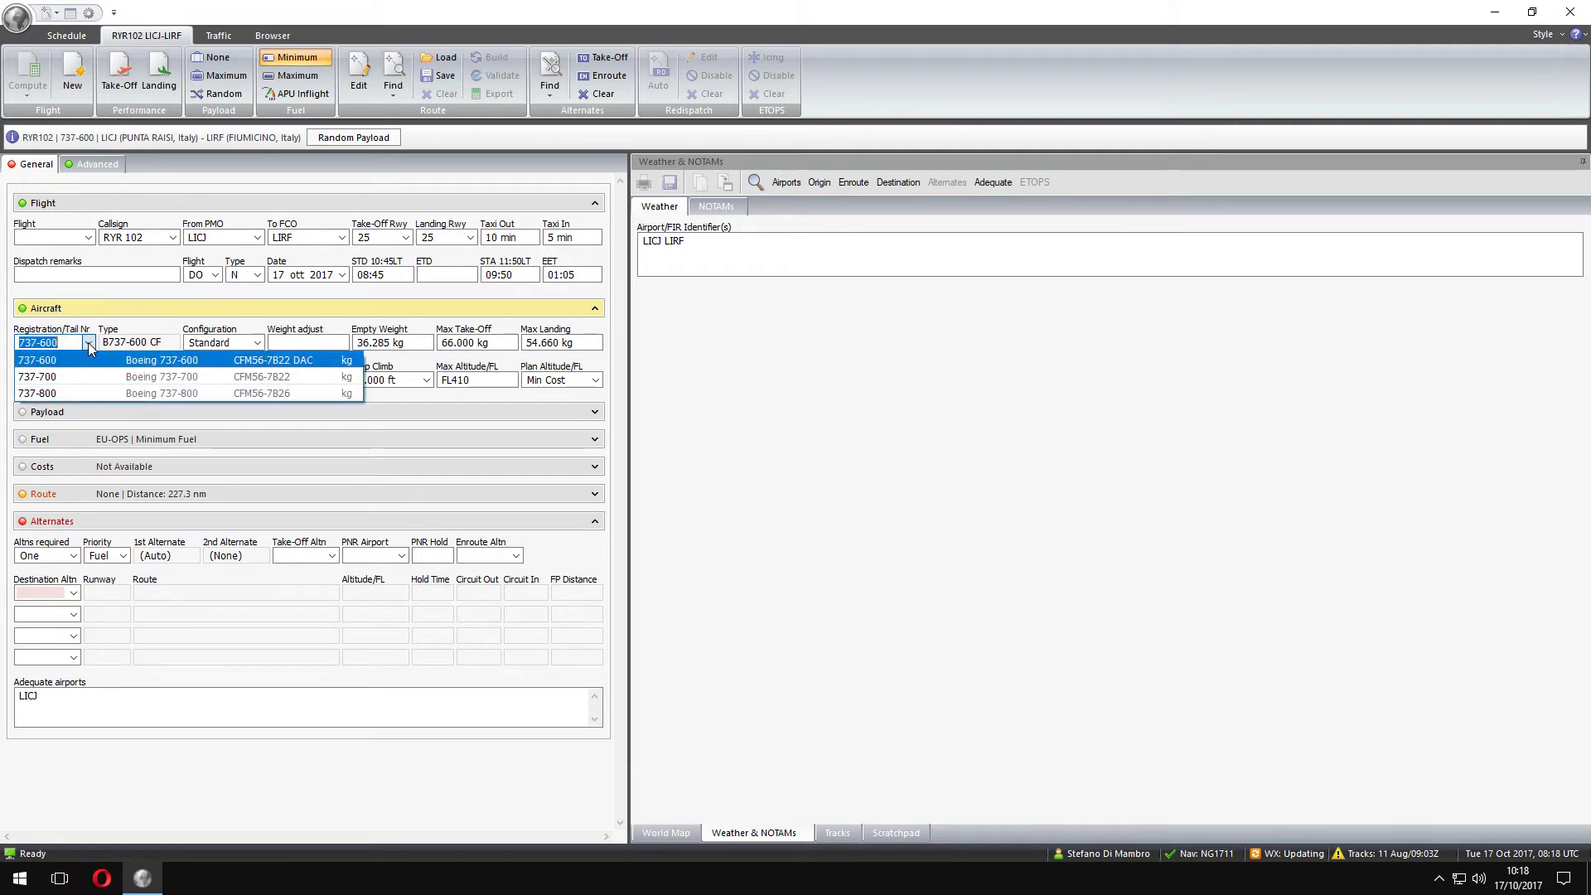
click(57, 394)
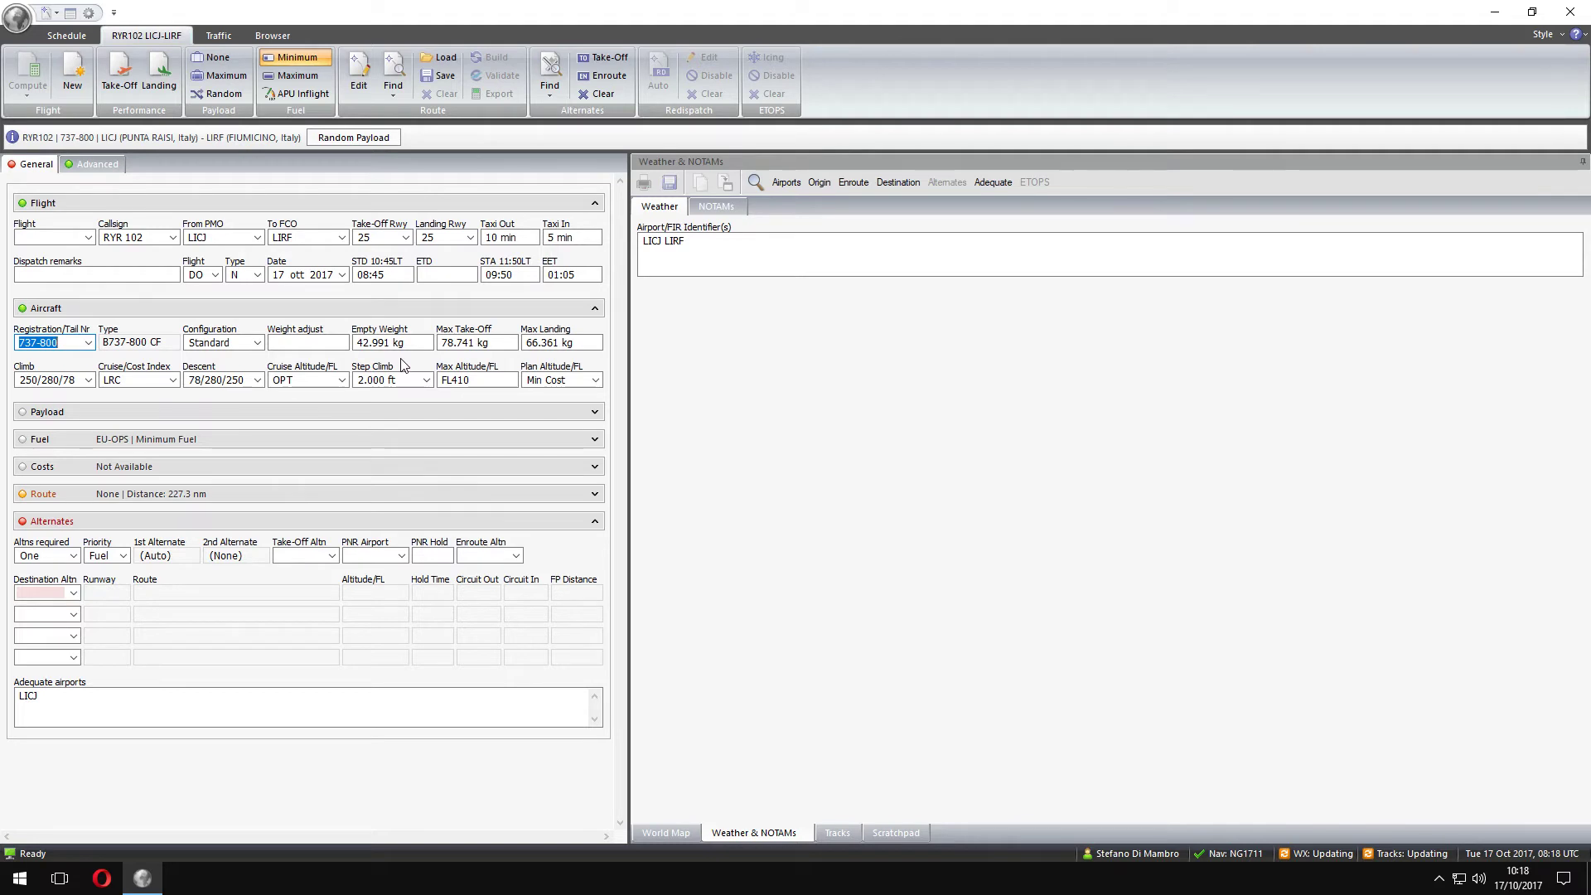
click(56, 422)
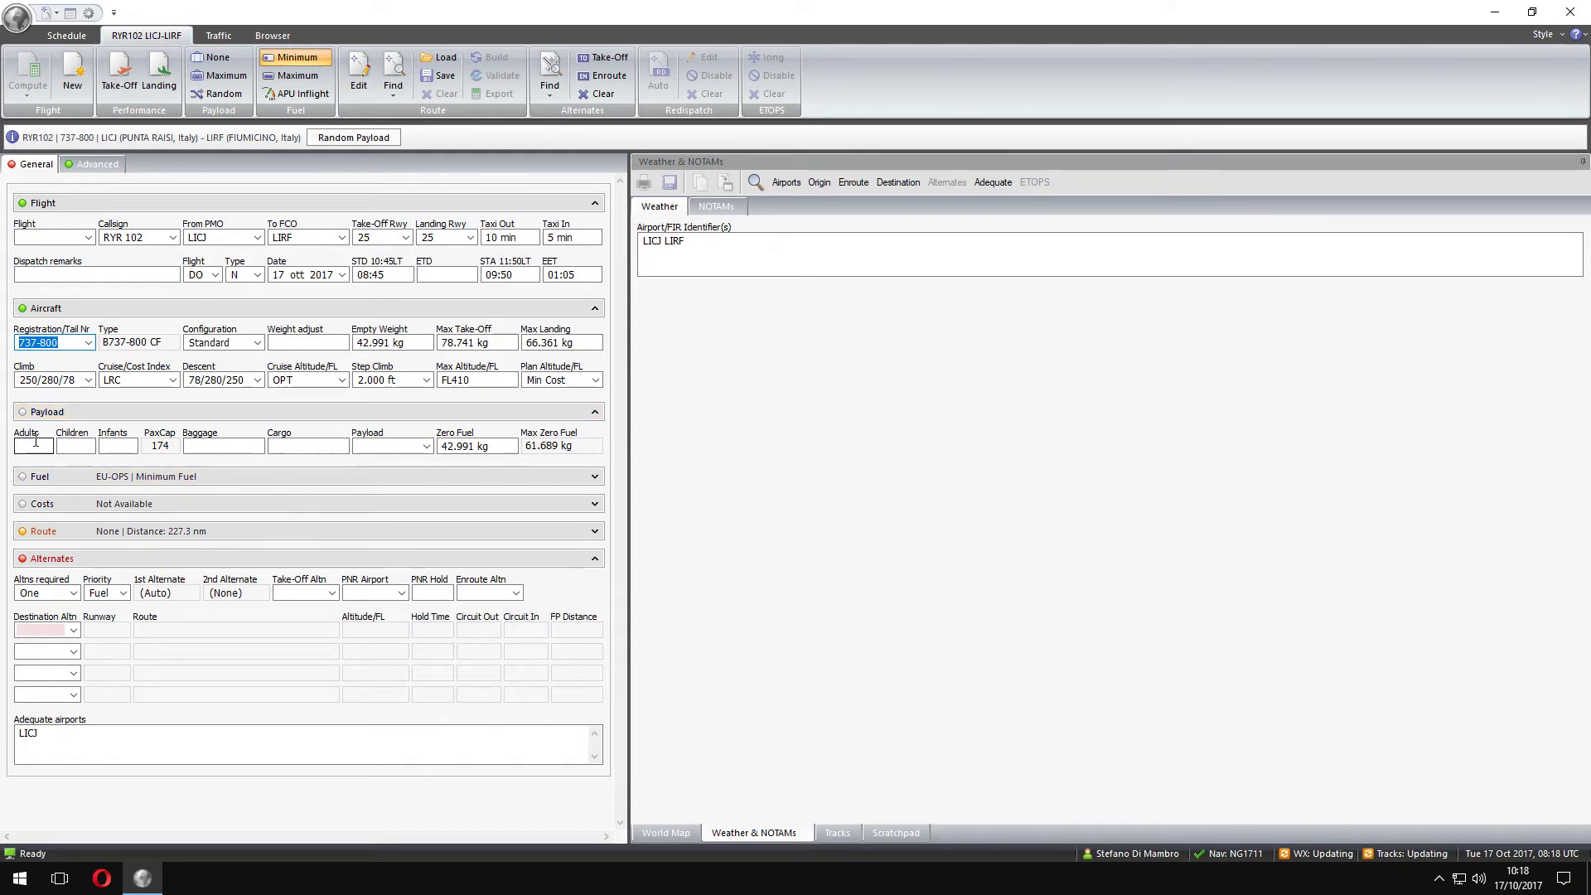
click(30, 448)
click(28, 451)
text(100)
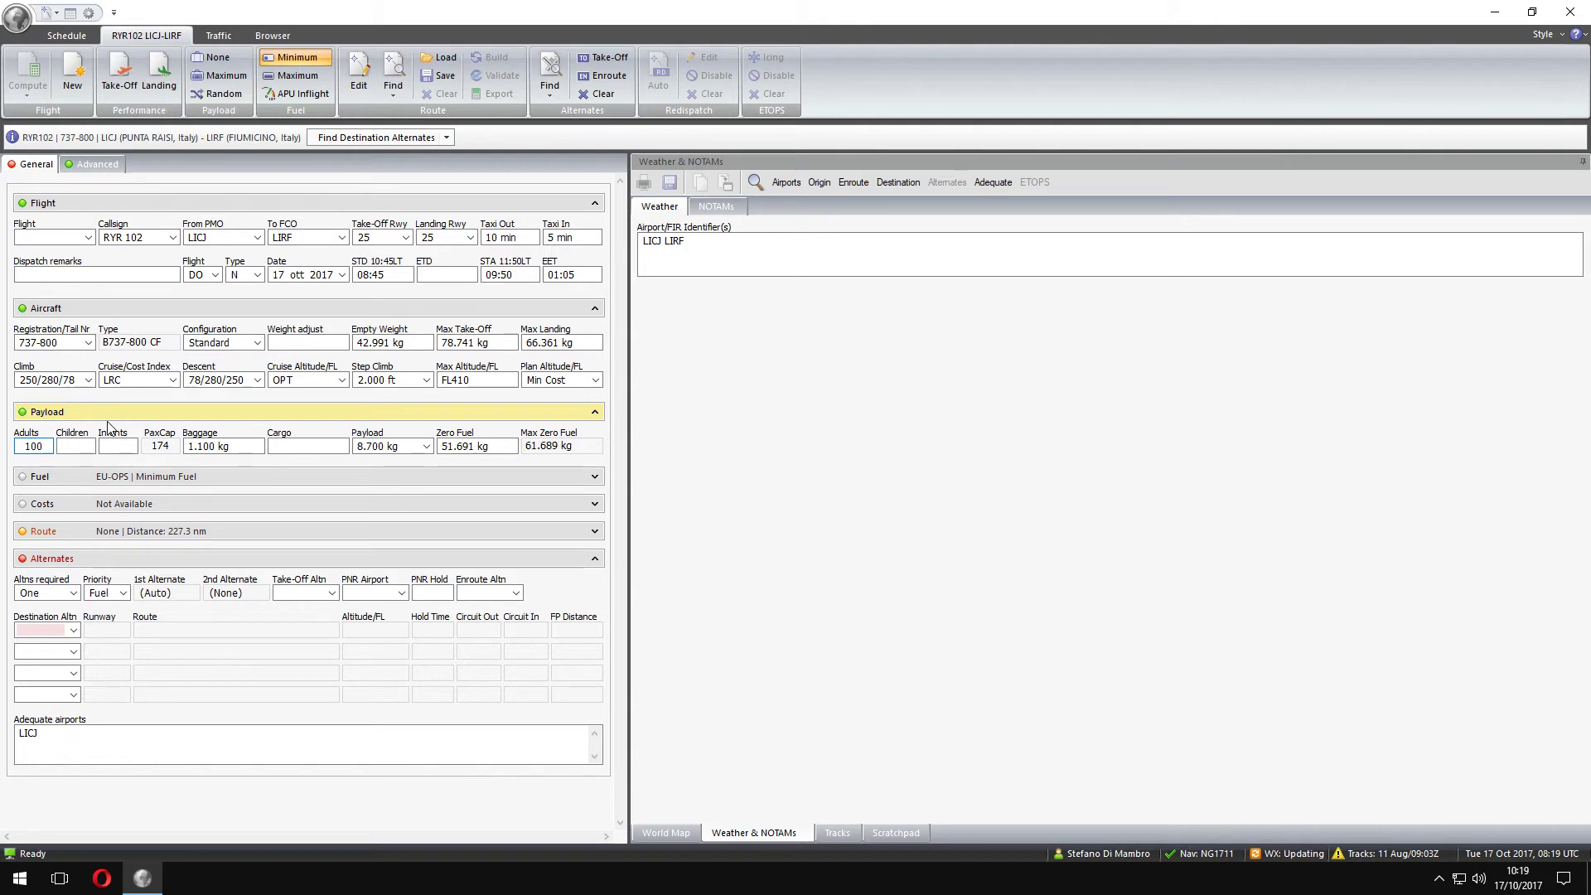
click(65, 444)
text(7)
click(292, 448)
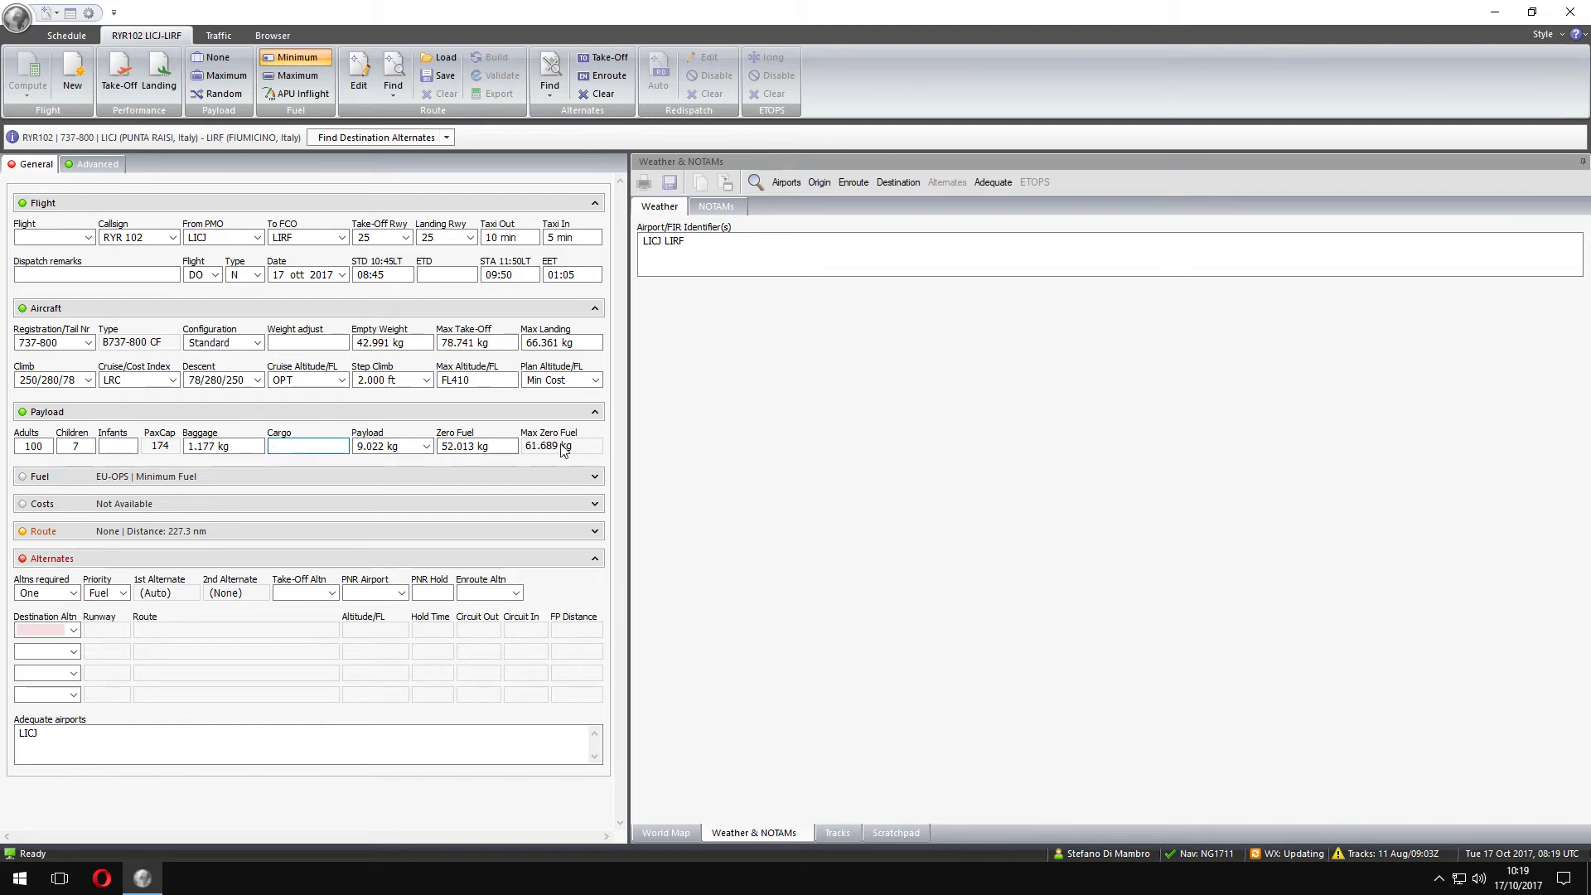
Keep the EU-OPS fuel policy and set both the extra time and the hold time to 10 minutes.
click(138, 479)
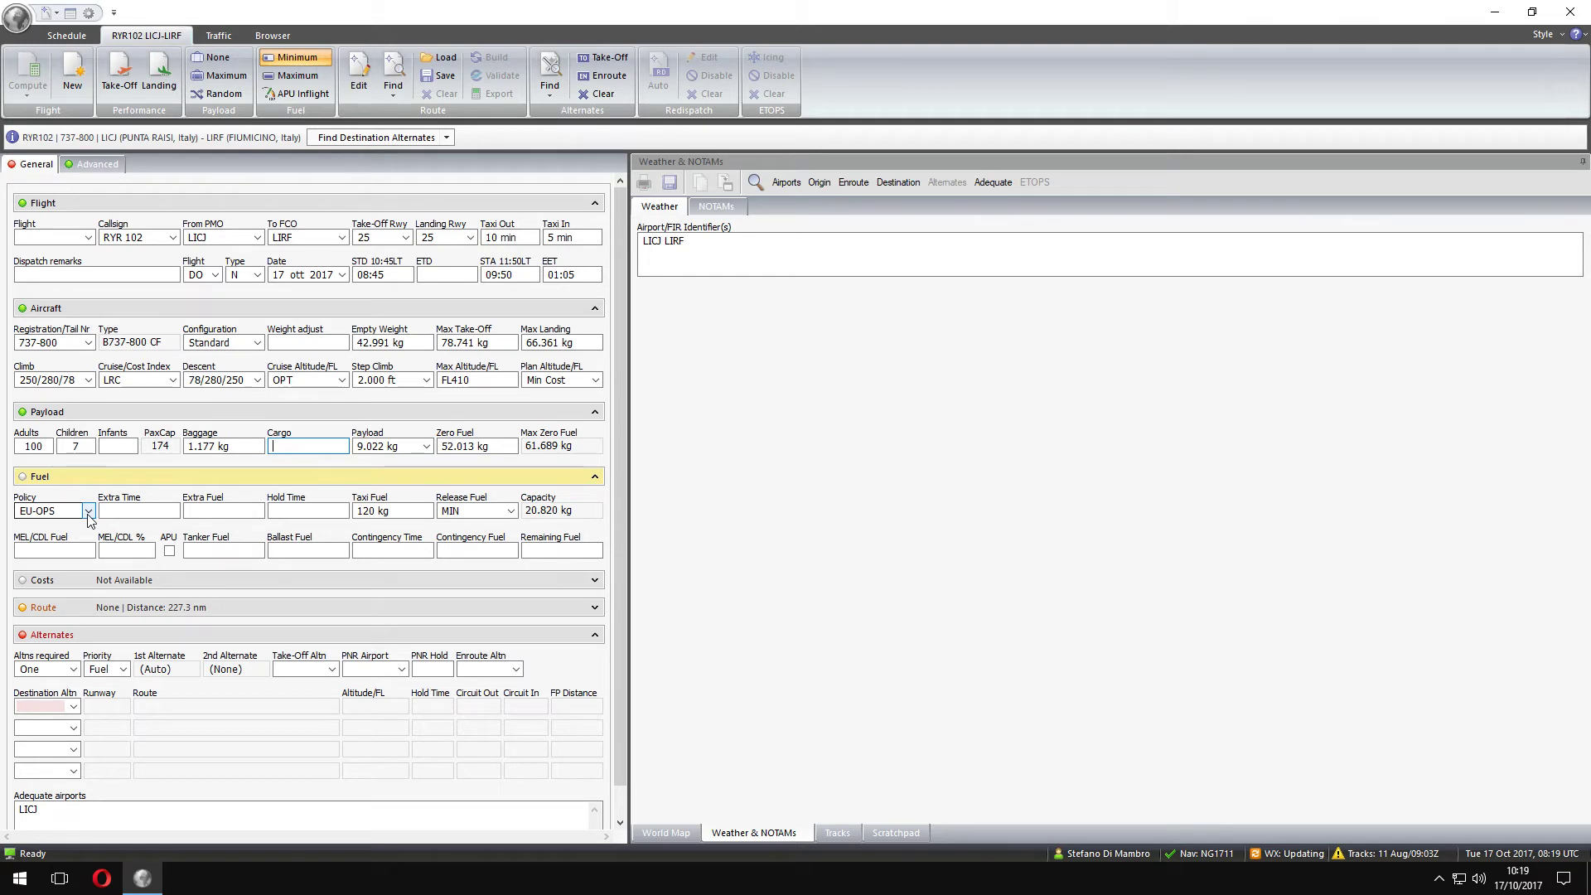
click(88, 512)
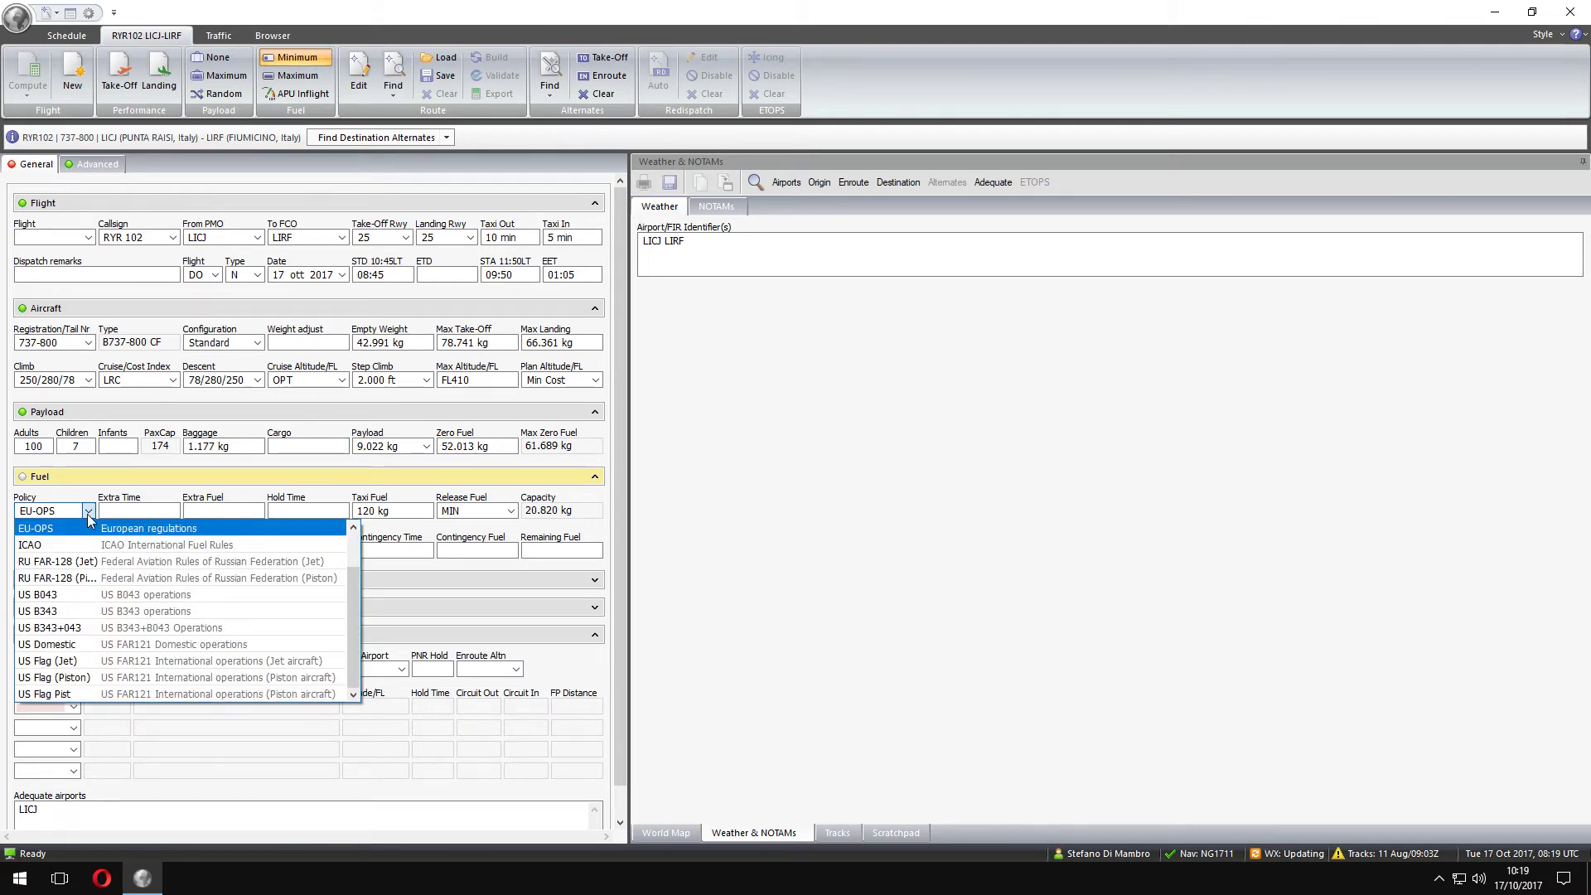
click(87, 512)
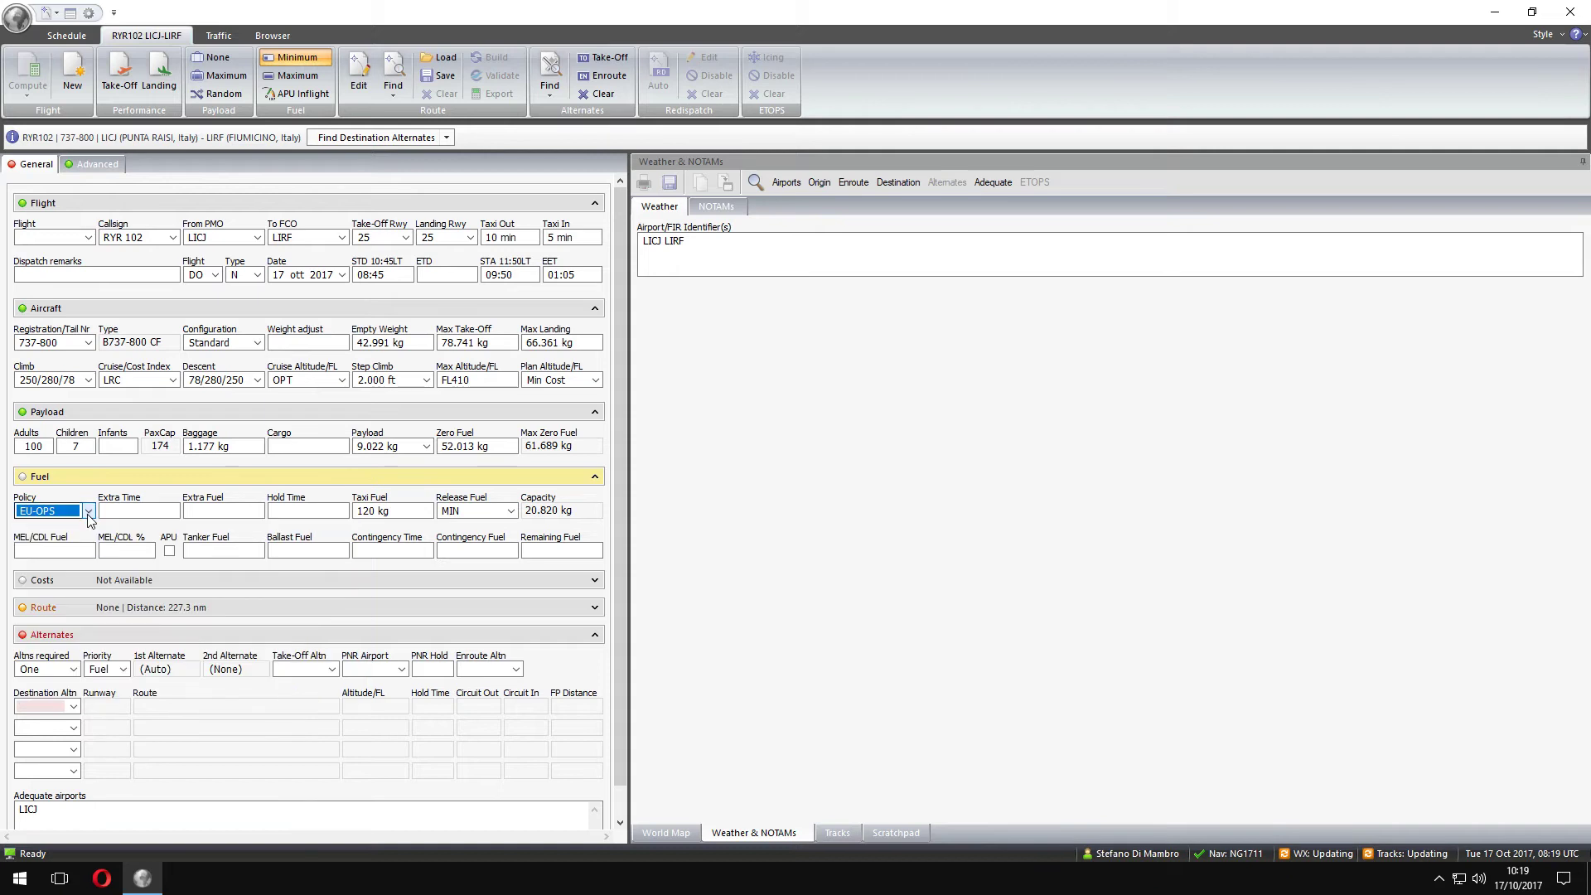
click(174, 513)
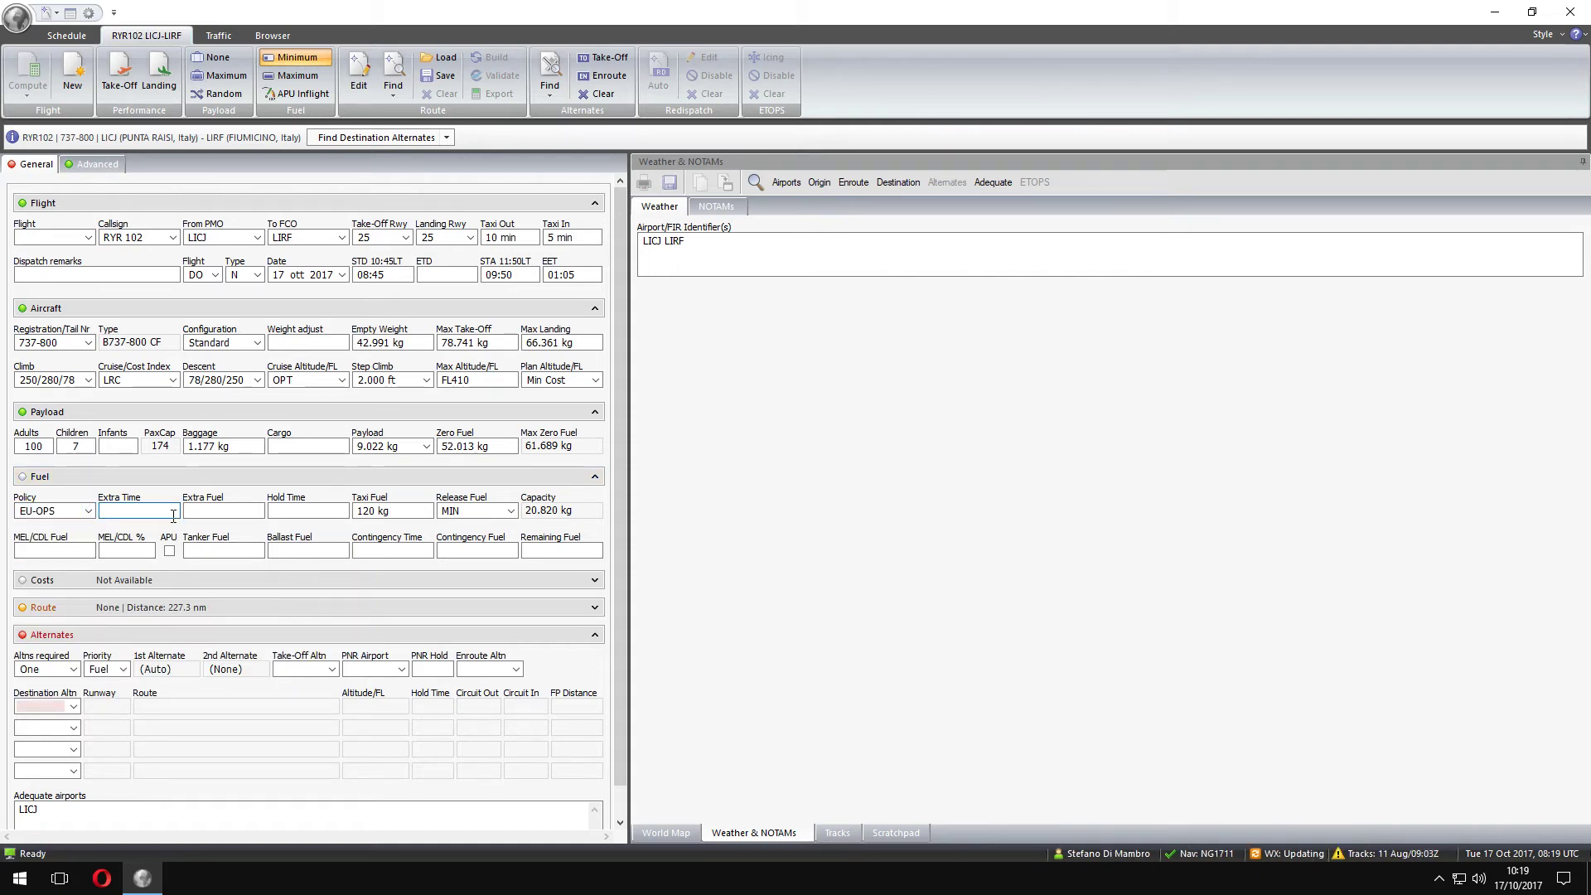
text(10)
key(Tab)
key(Tab)
text(10)
key(Tab)
key(Tab)
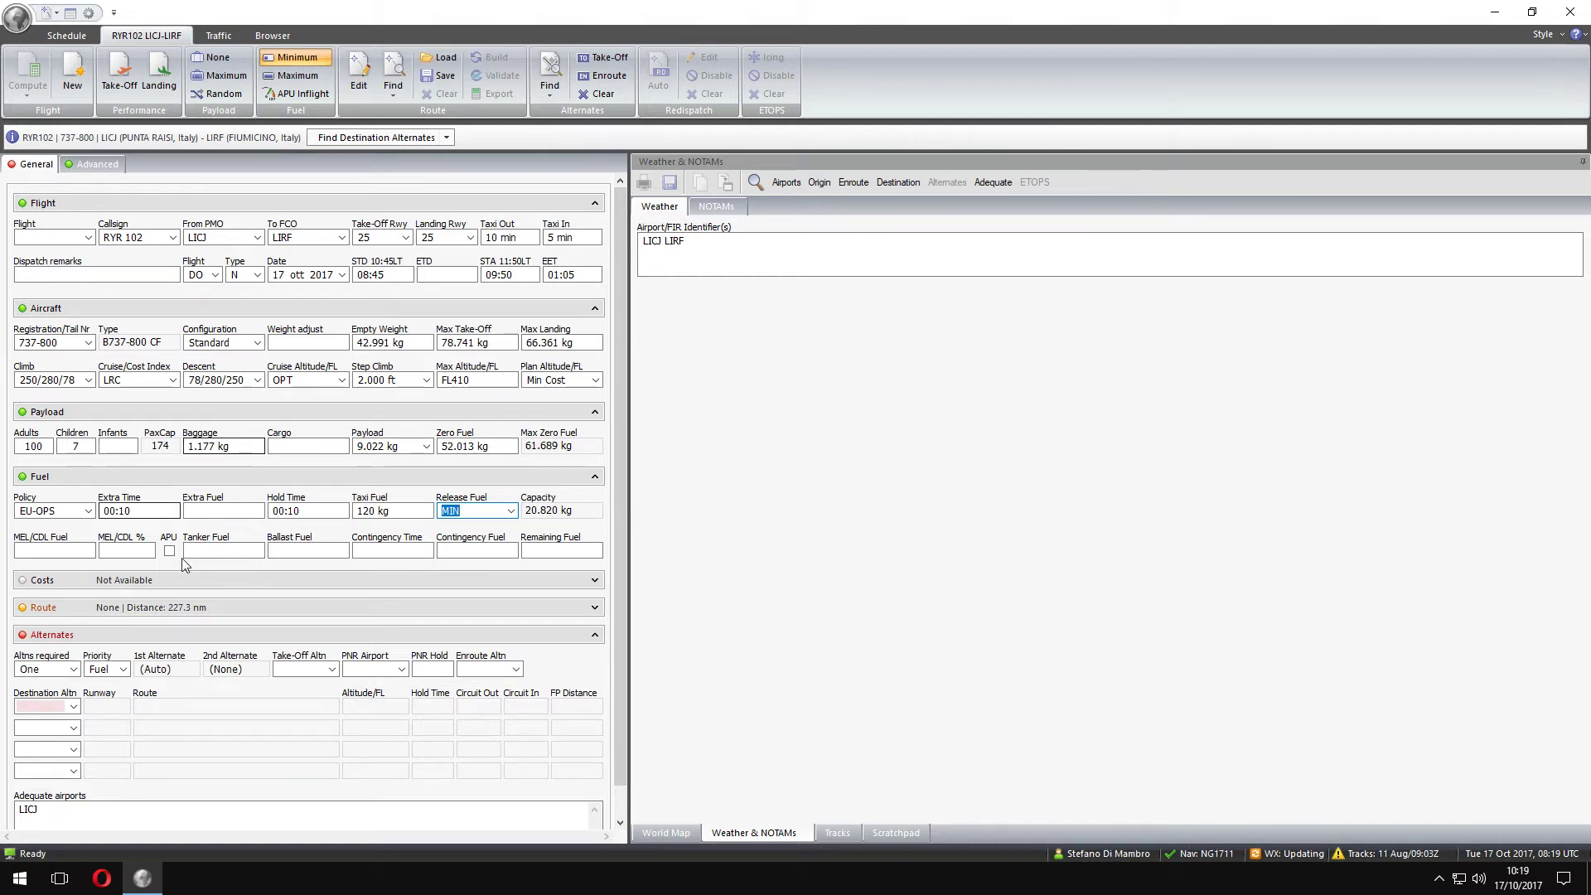
Find a route from LICJ to LIRF and use LICJLIRF-MDT via LURO1K LURON M726 LAT LAT1K for the flight.
click(145, 610)
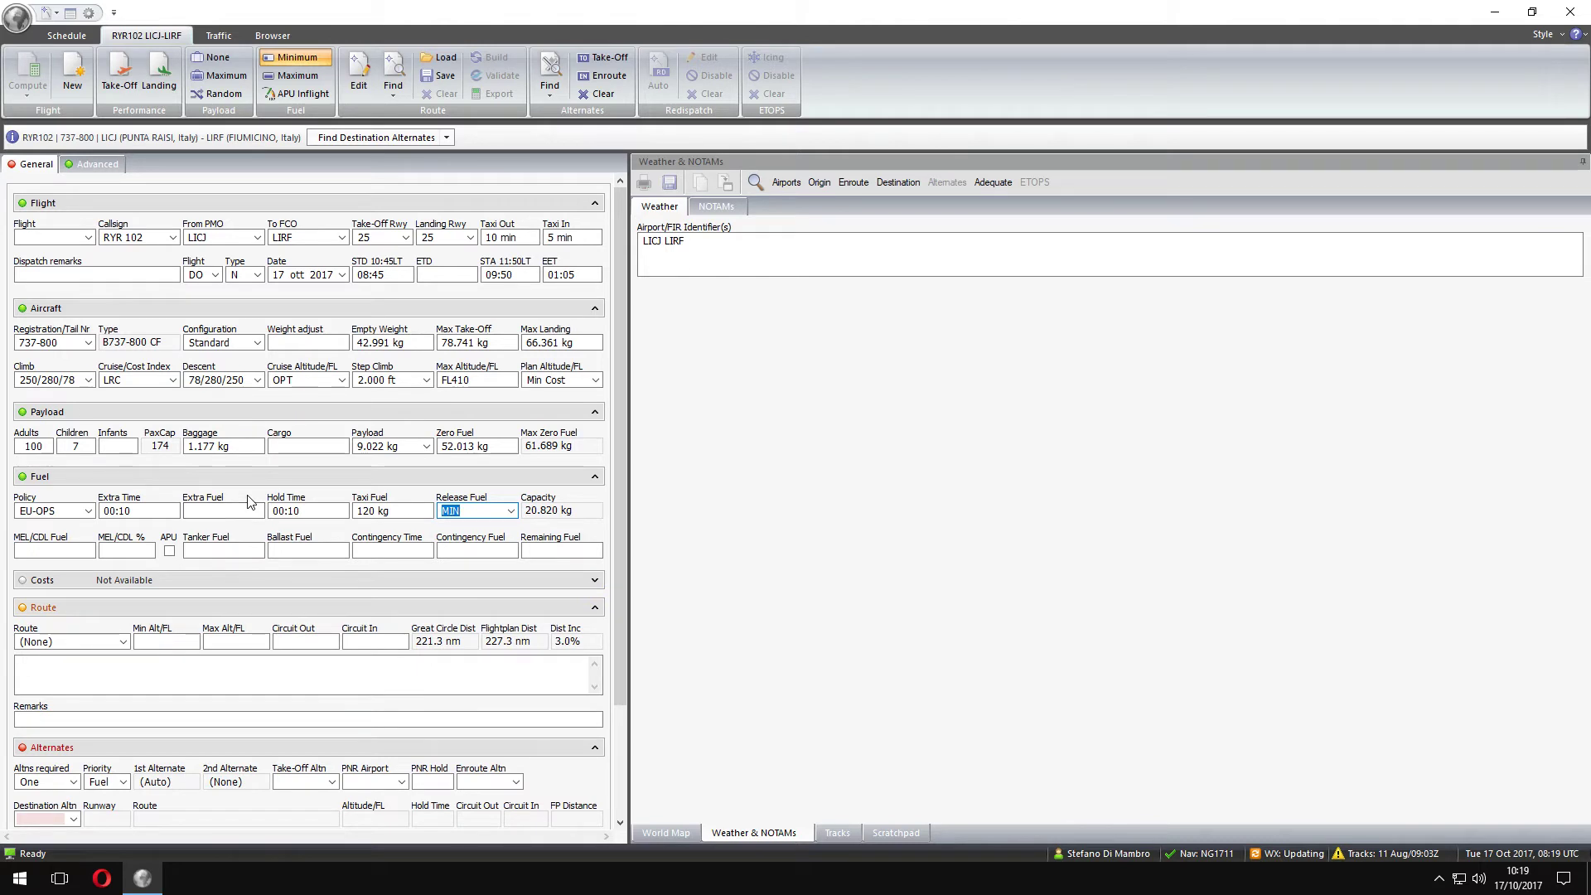
click(122, 642)
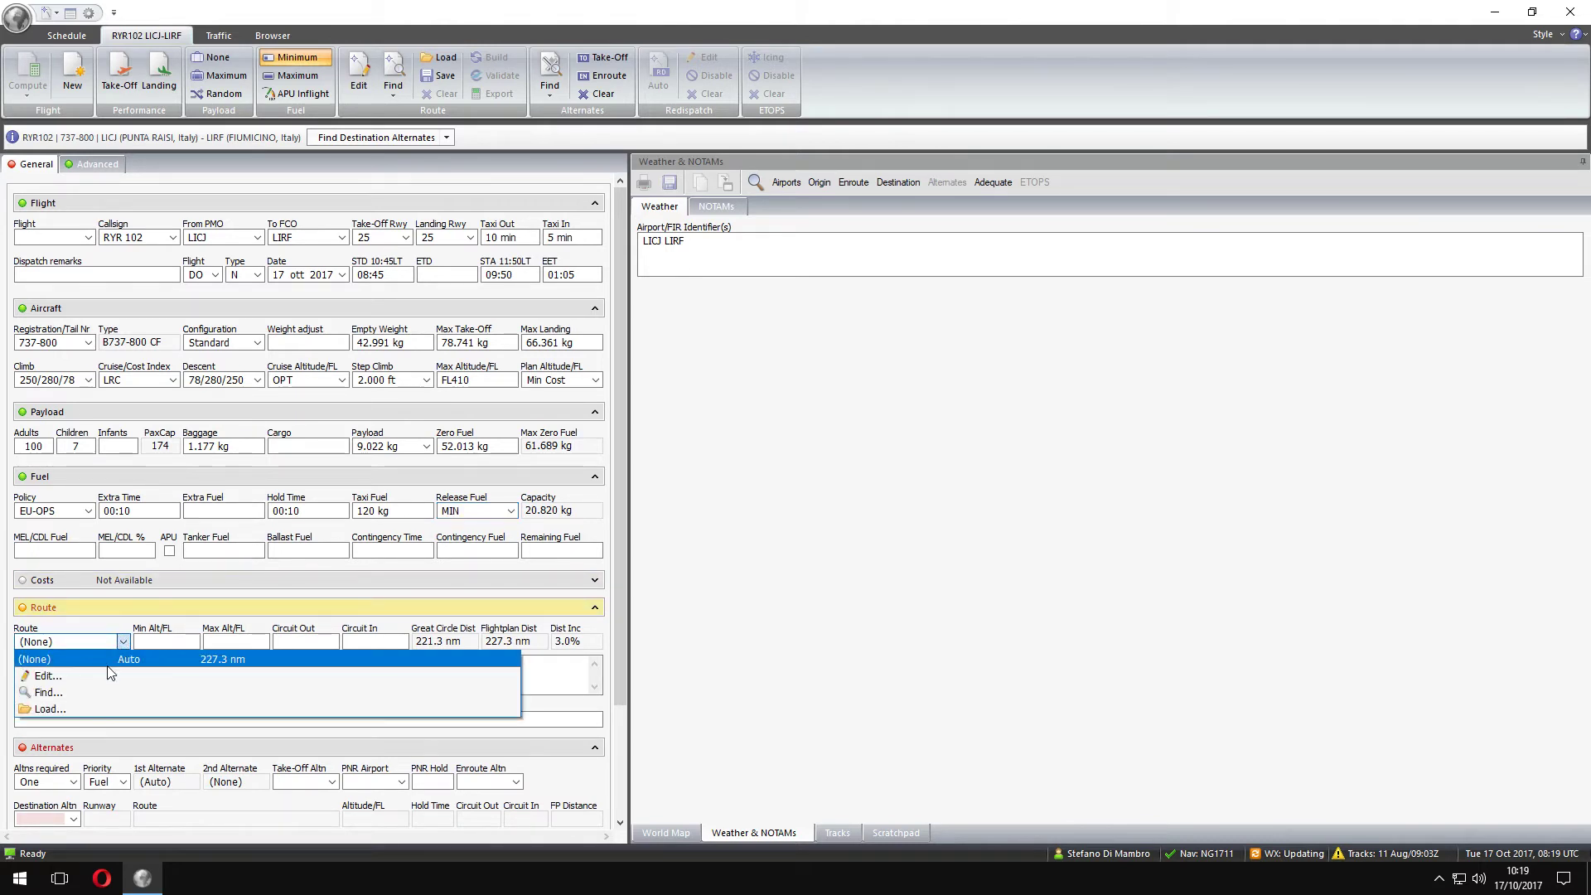
click(184, 690)
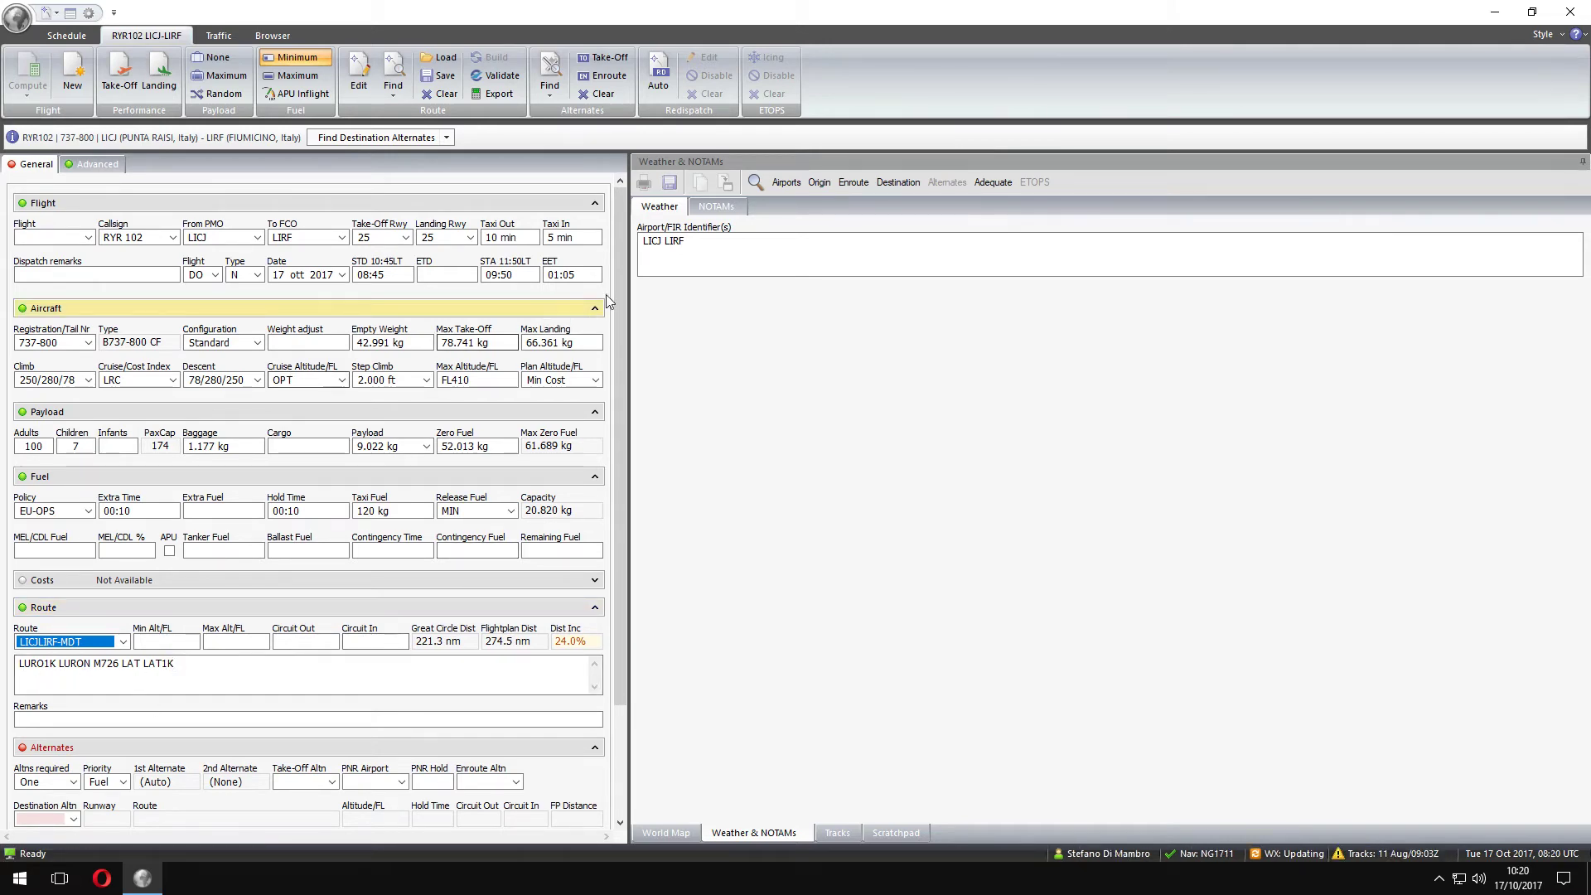
Find the destination alternates for the flight and check the NOTAMs and weather of the airports involved.
scroll(623, 270, down, 3)
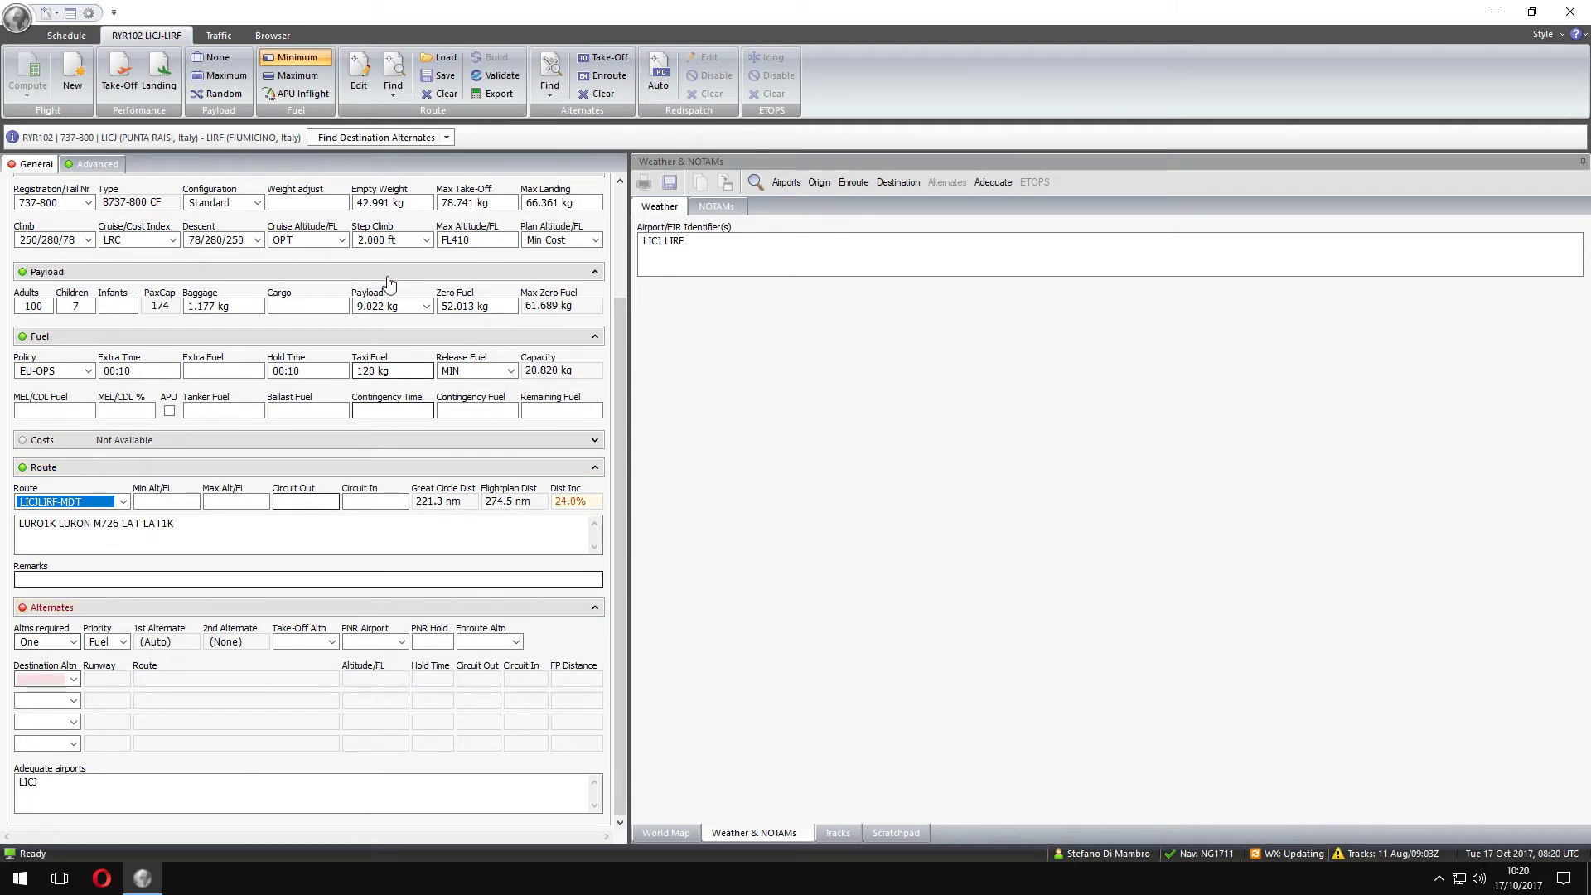
click(375, 139)
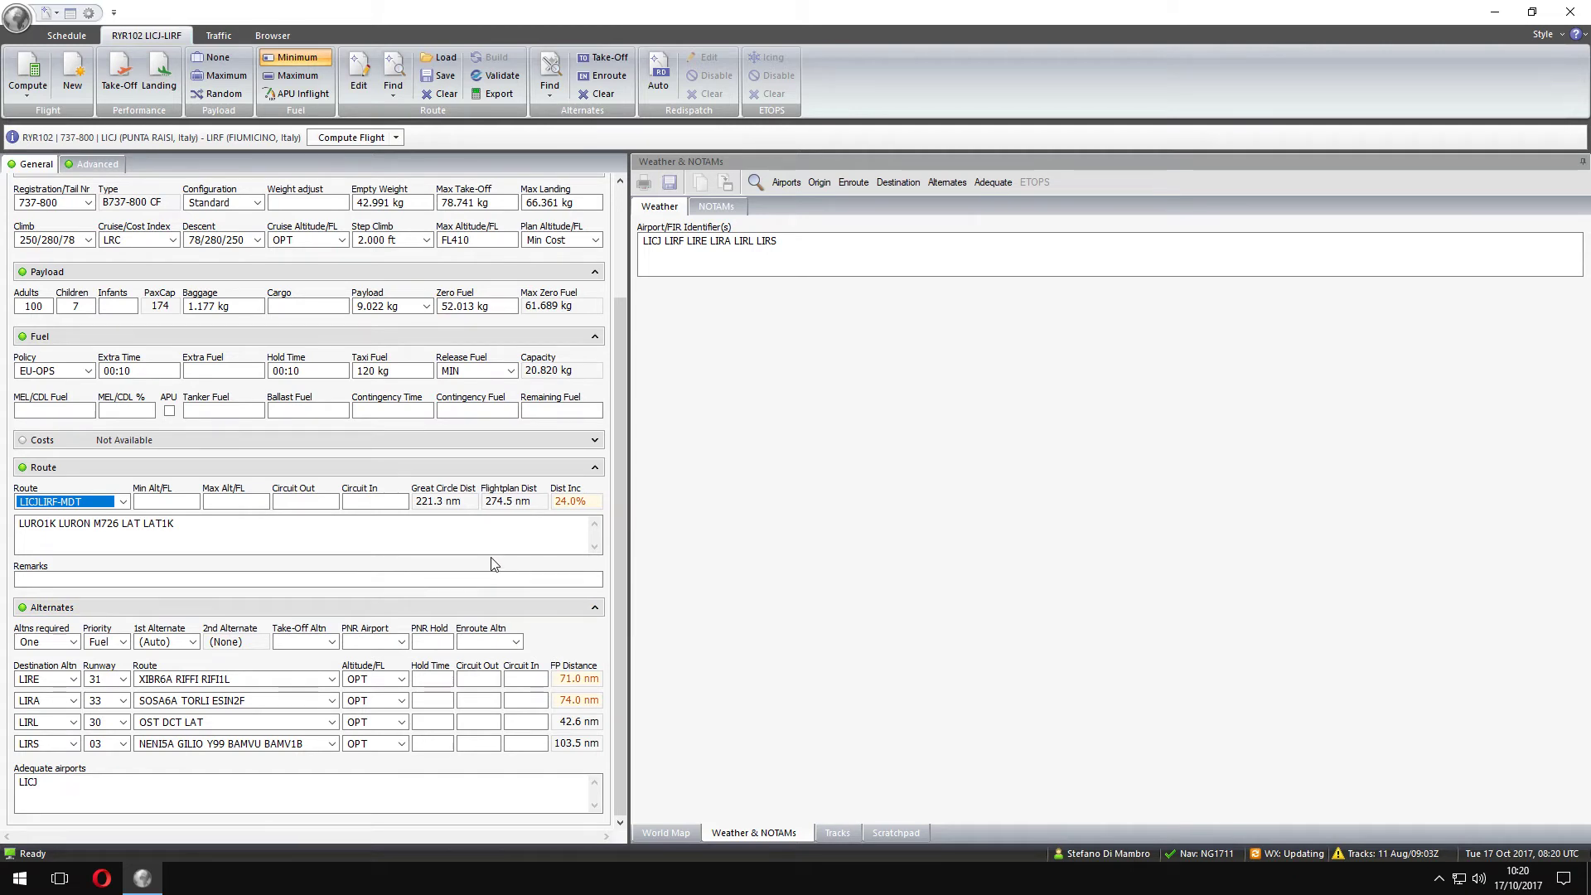
click(715, 206)
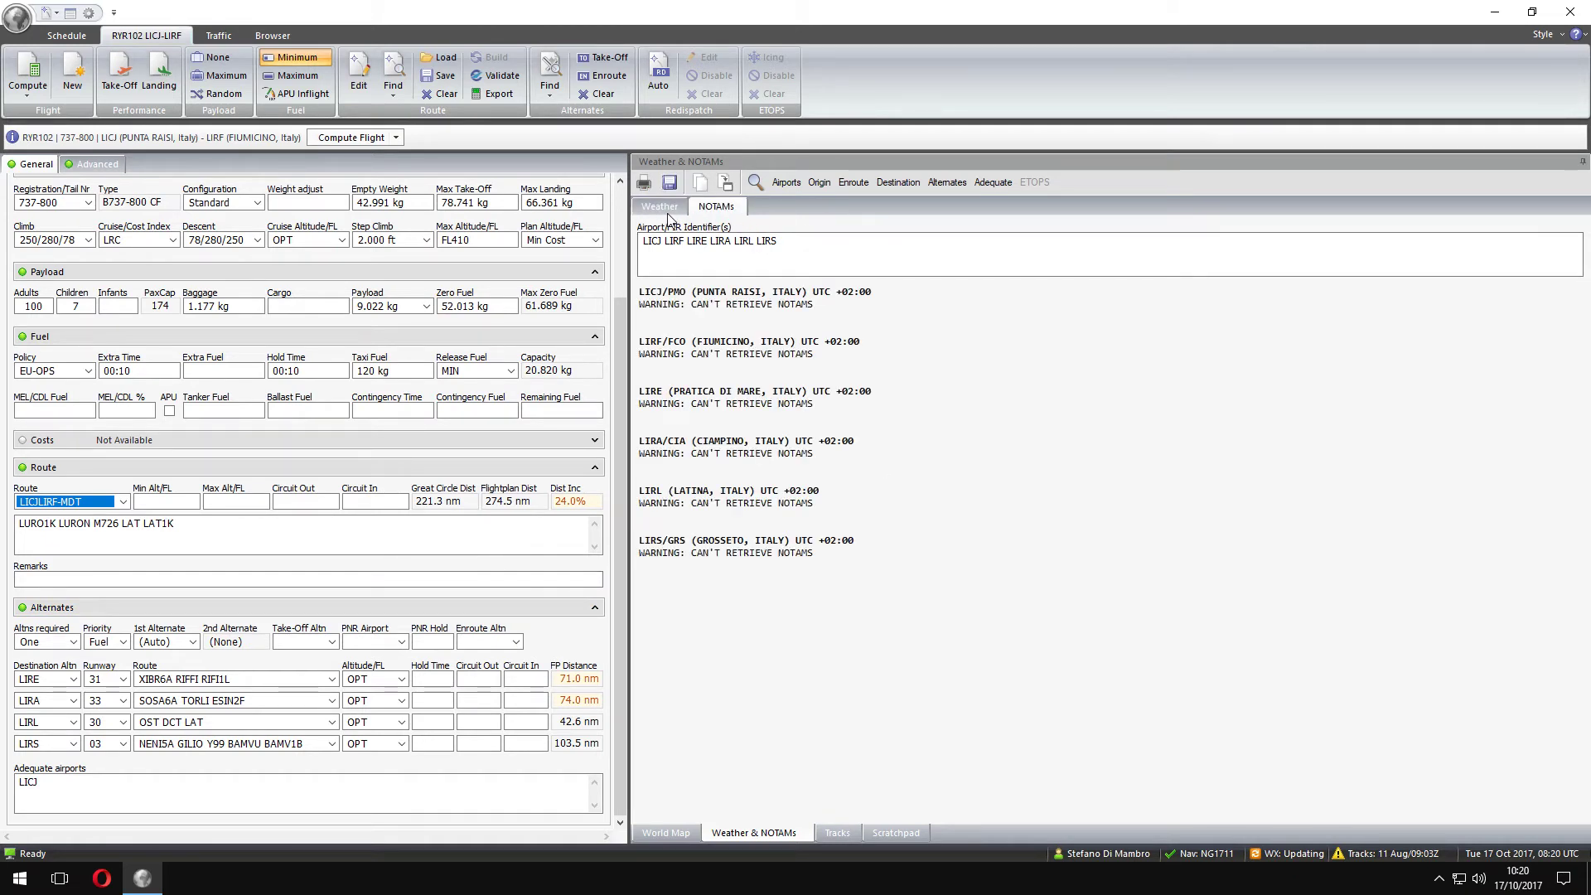
click(667, 212)
drag(619, 502, 620, 318)
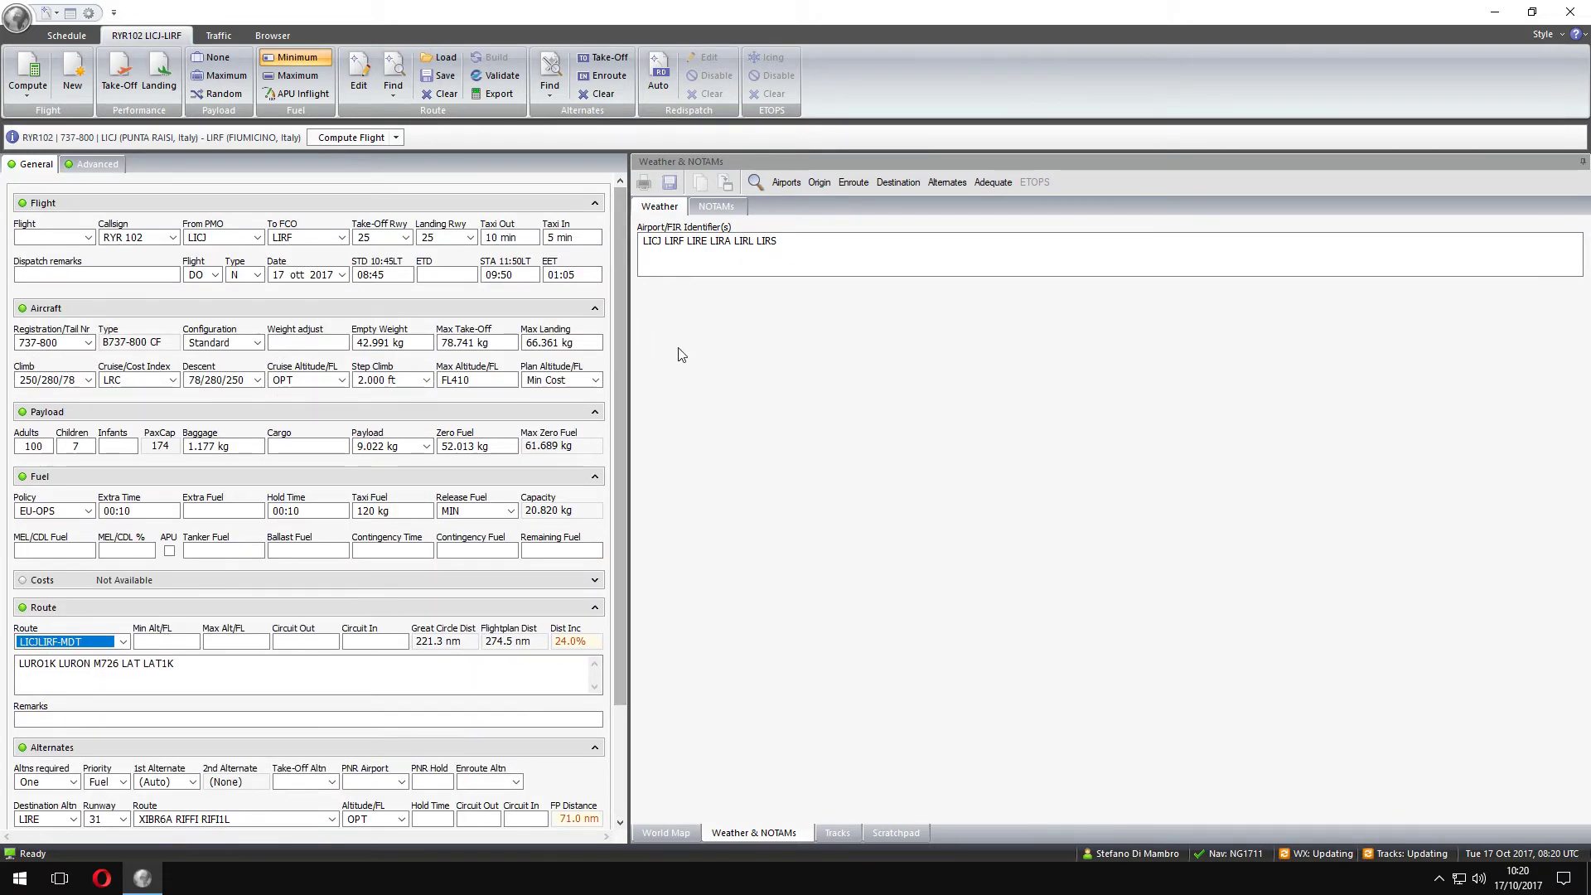
Compute the flight and review the resulting plan's NOTAMs and warnings.
click(349, 138)
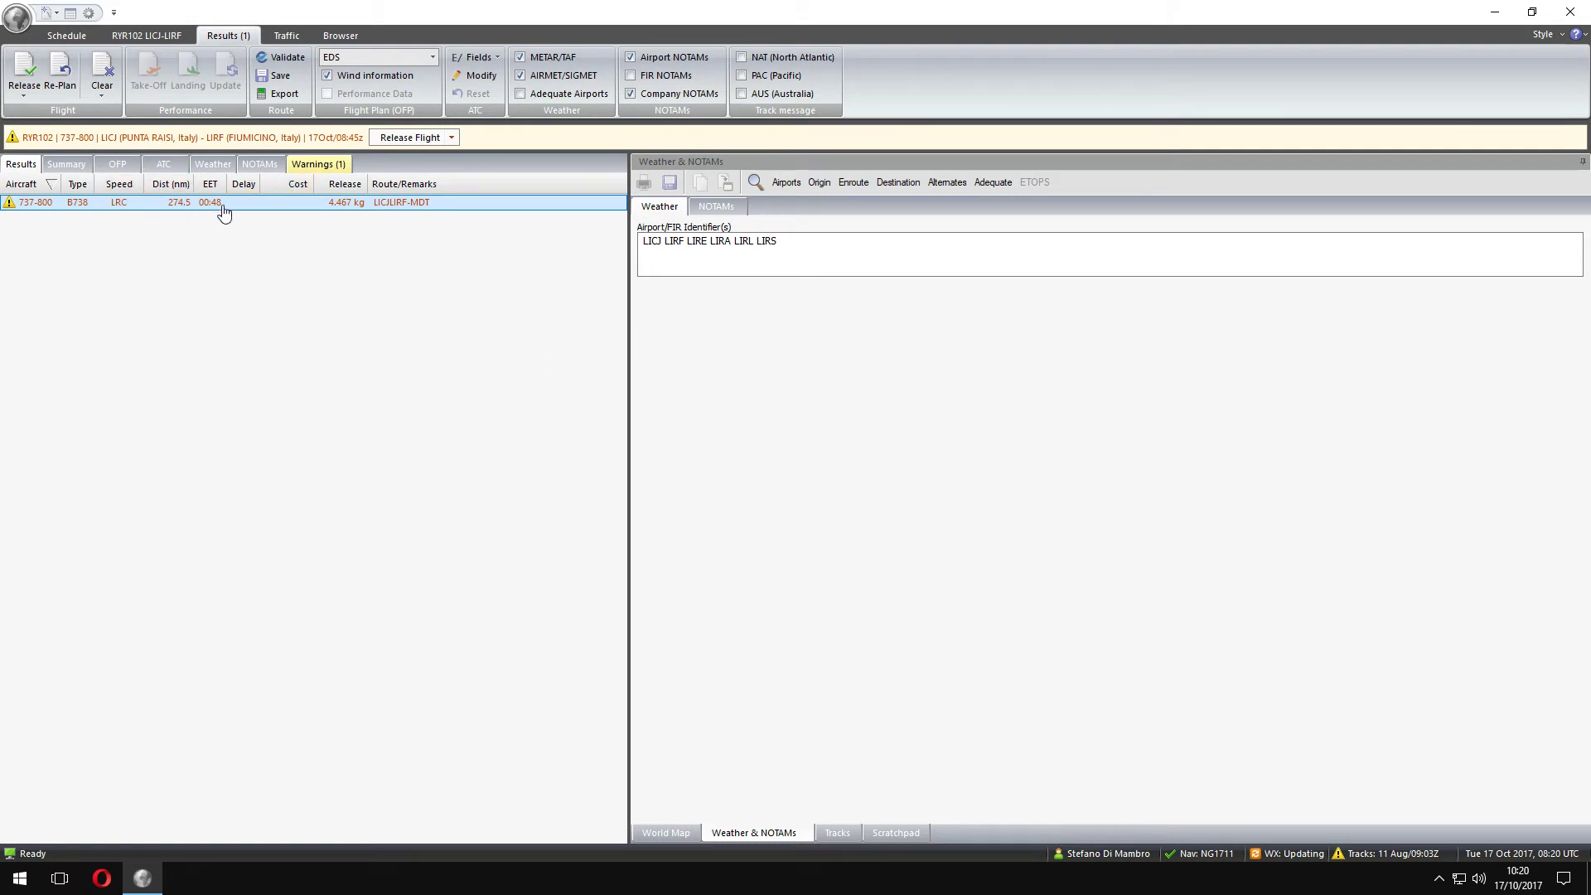
click(250, 164)
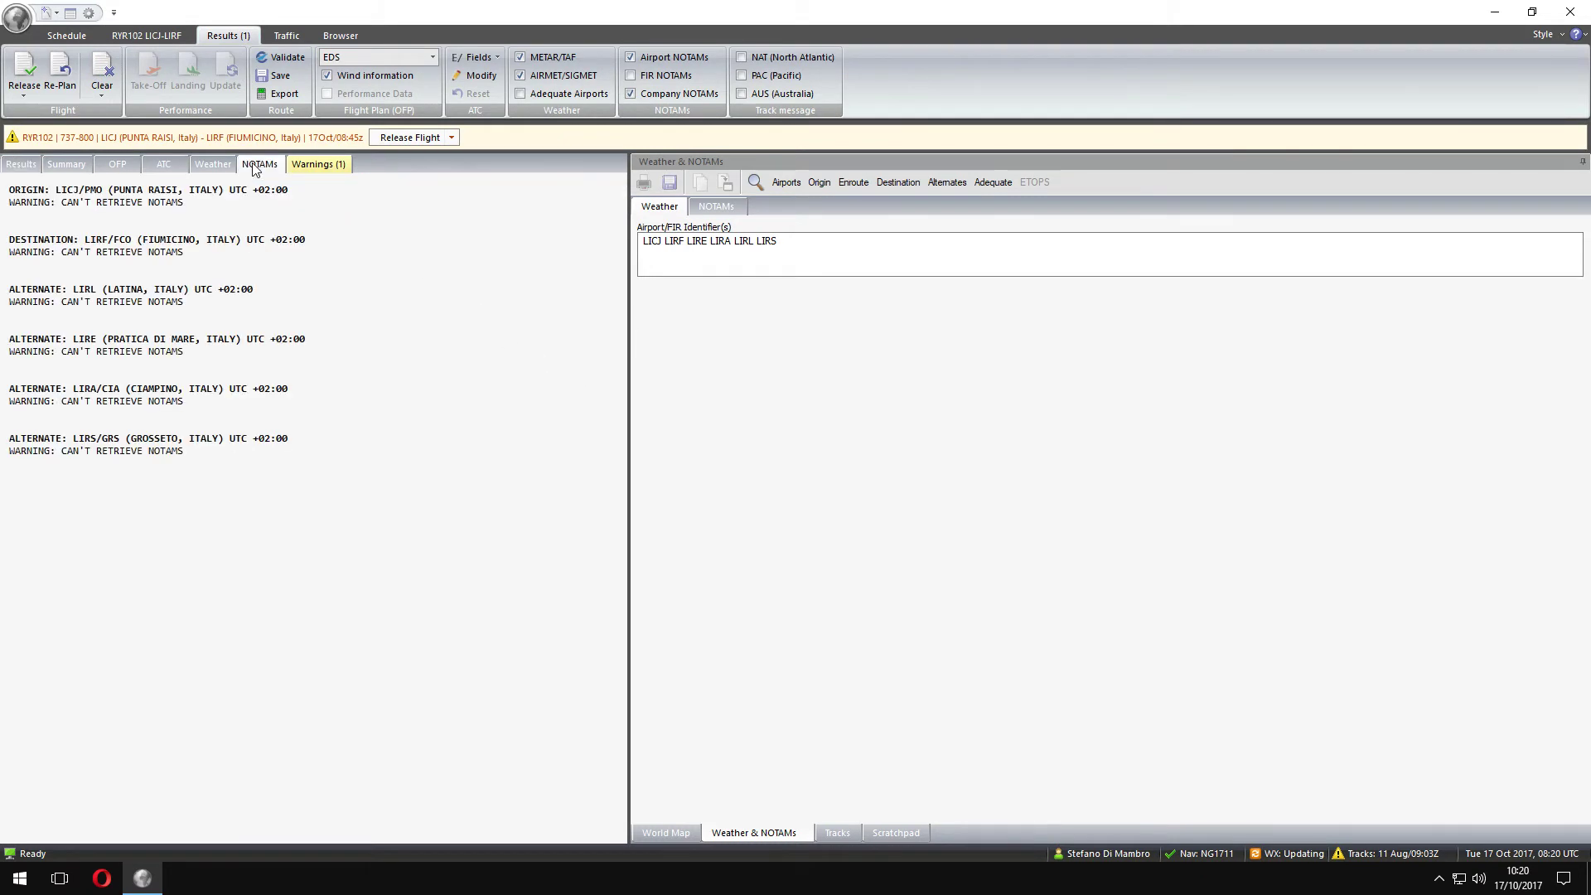
click(316, 165)
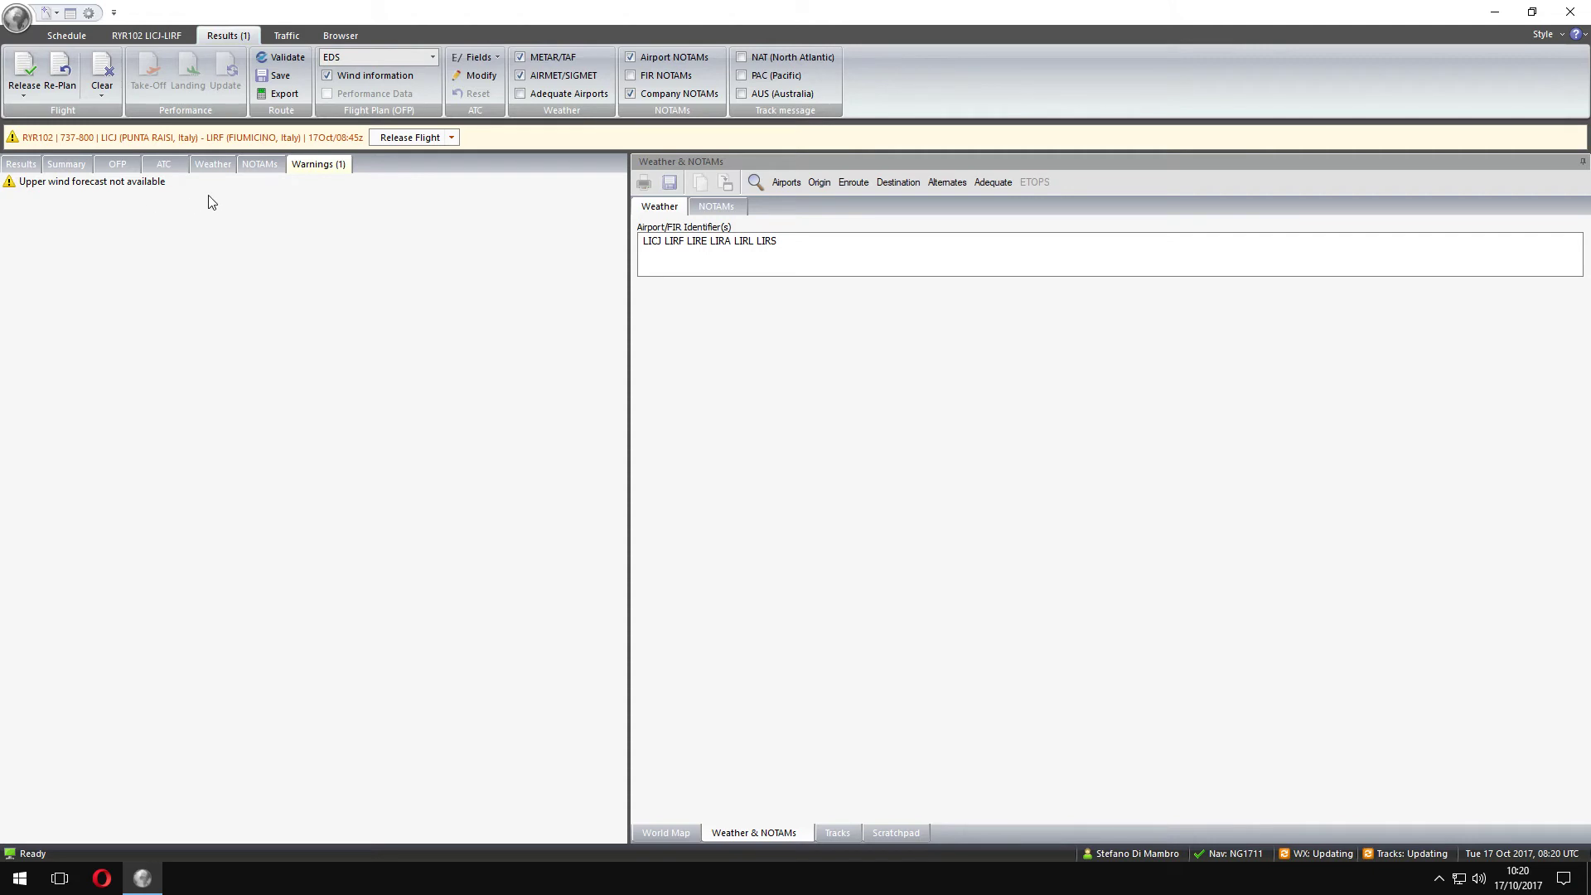
Release the flight despite the warning and save its OFP to the desktop as text file RYR102 LICJ-LIRF (17 Oct 2017) #1.
click(394, 138)
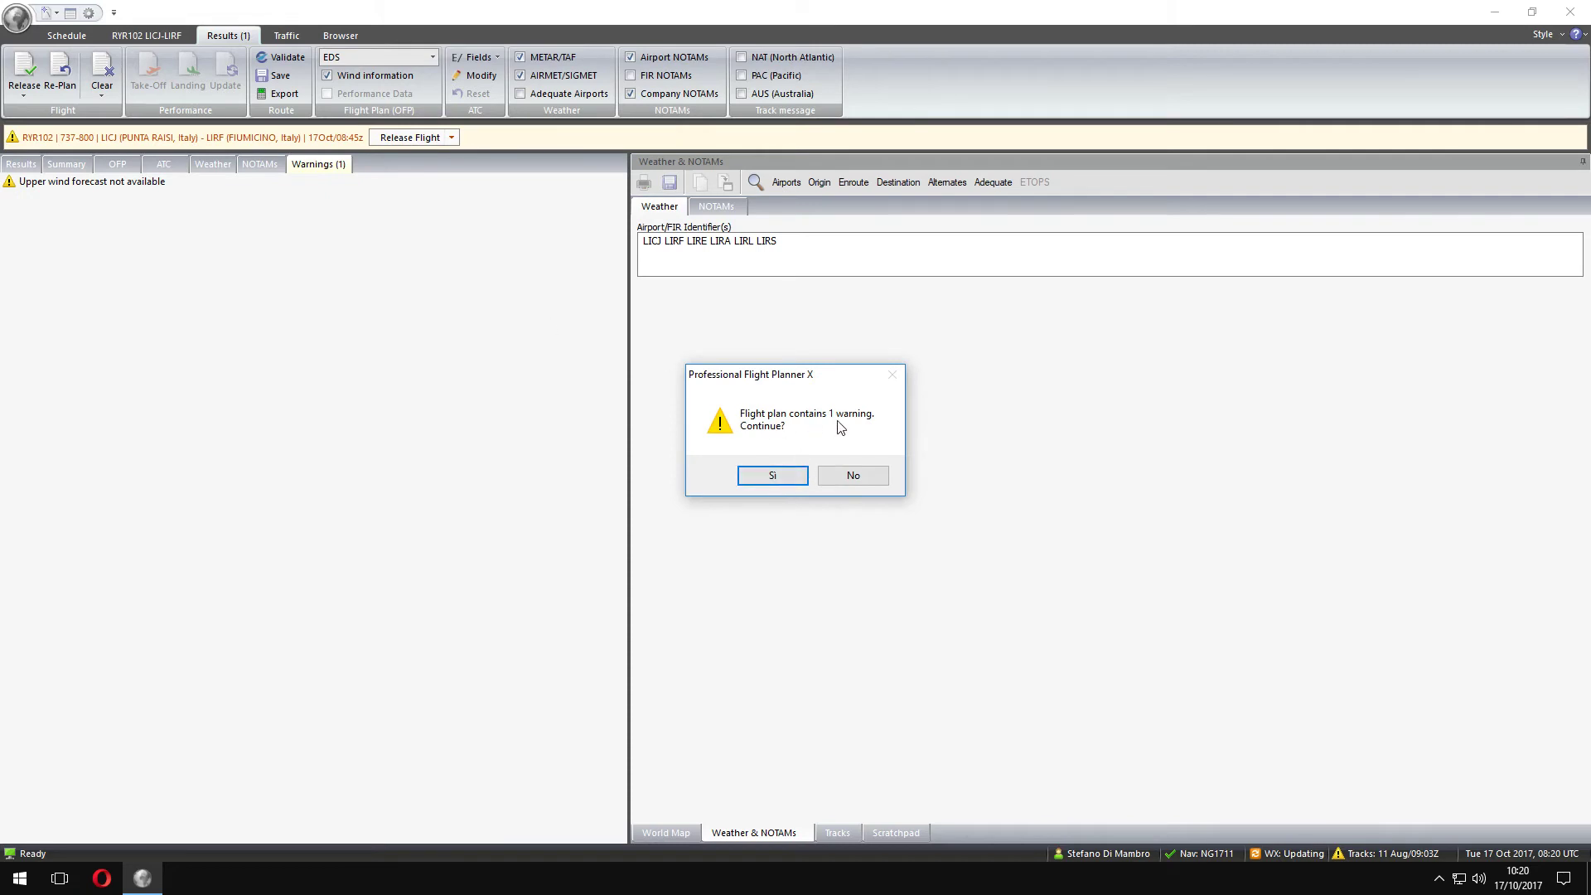
click(778, 476)
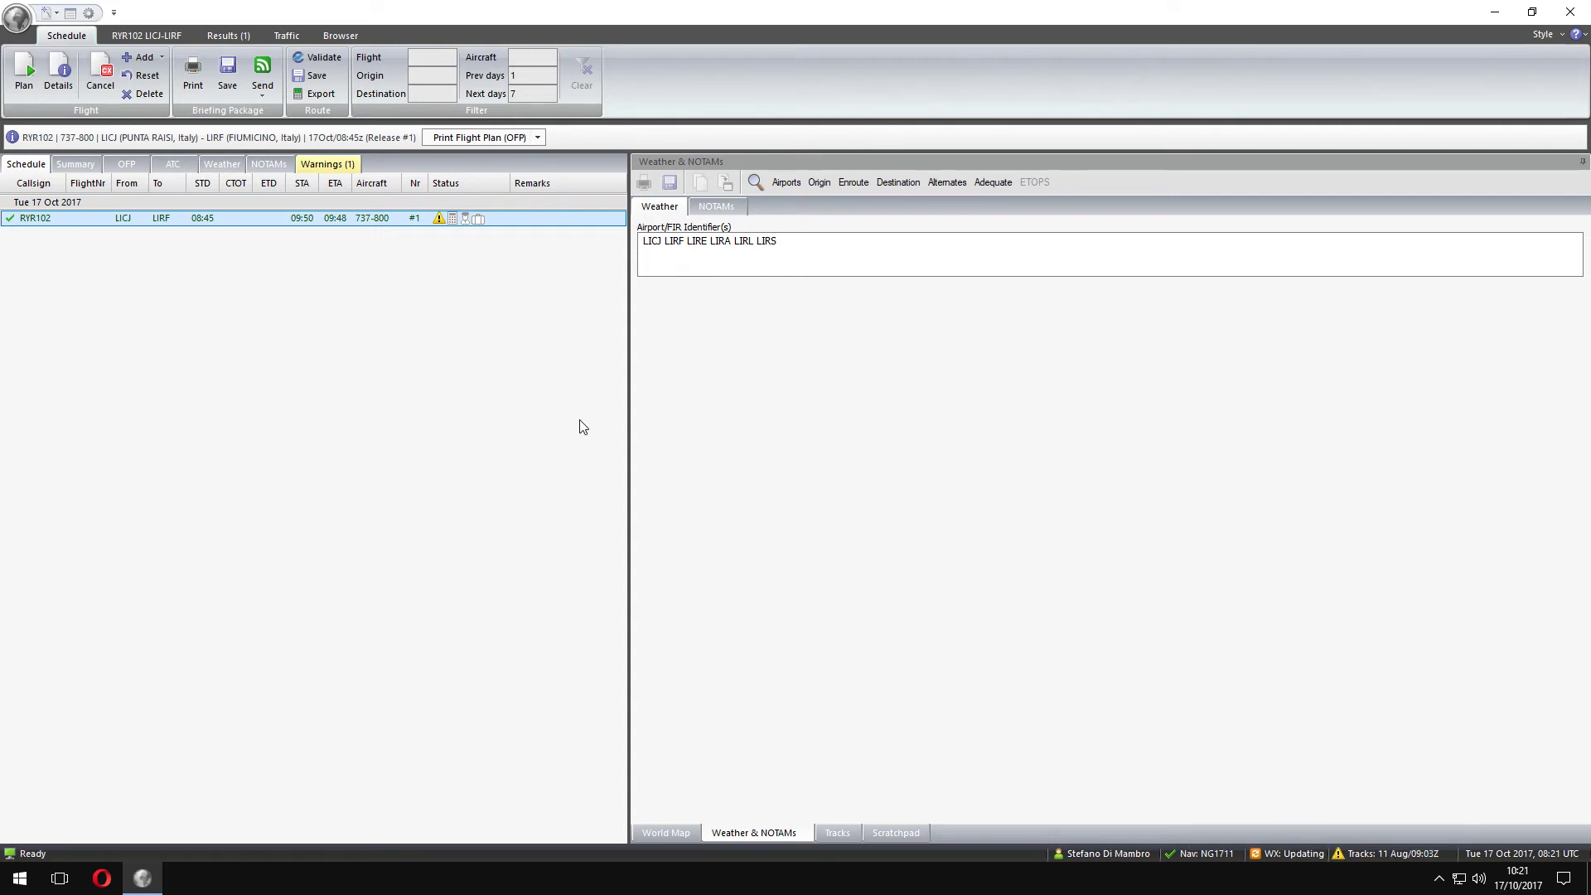
click(537, 138)
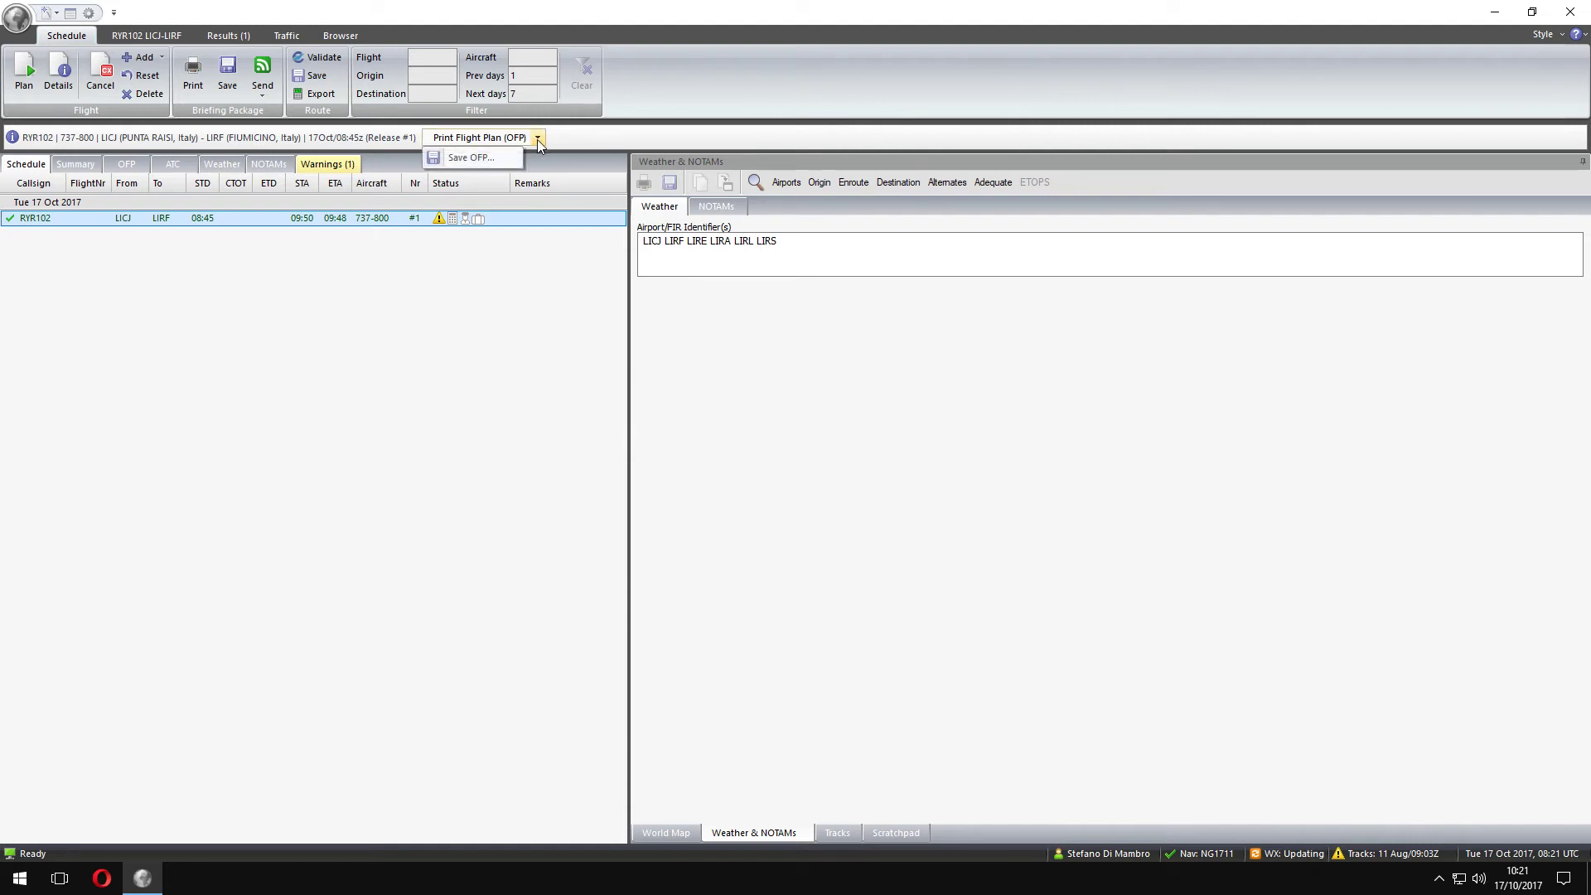
click(485, 158)
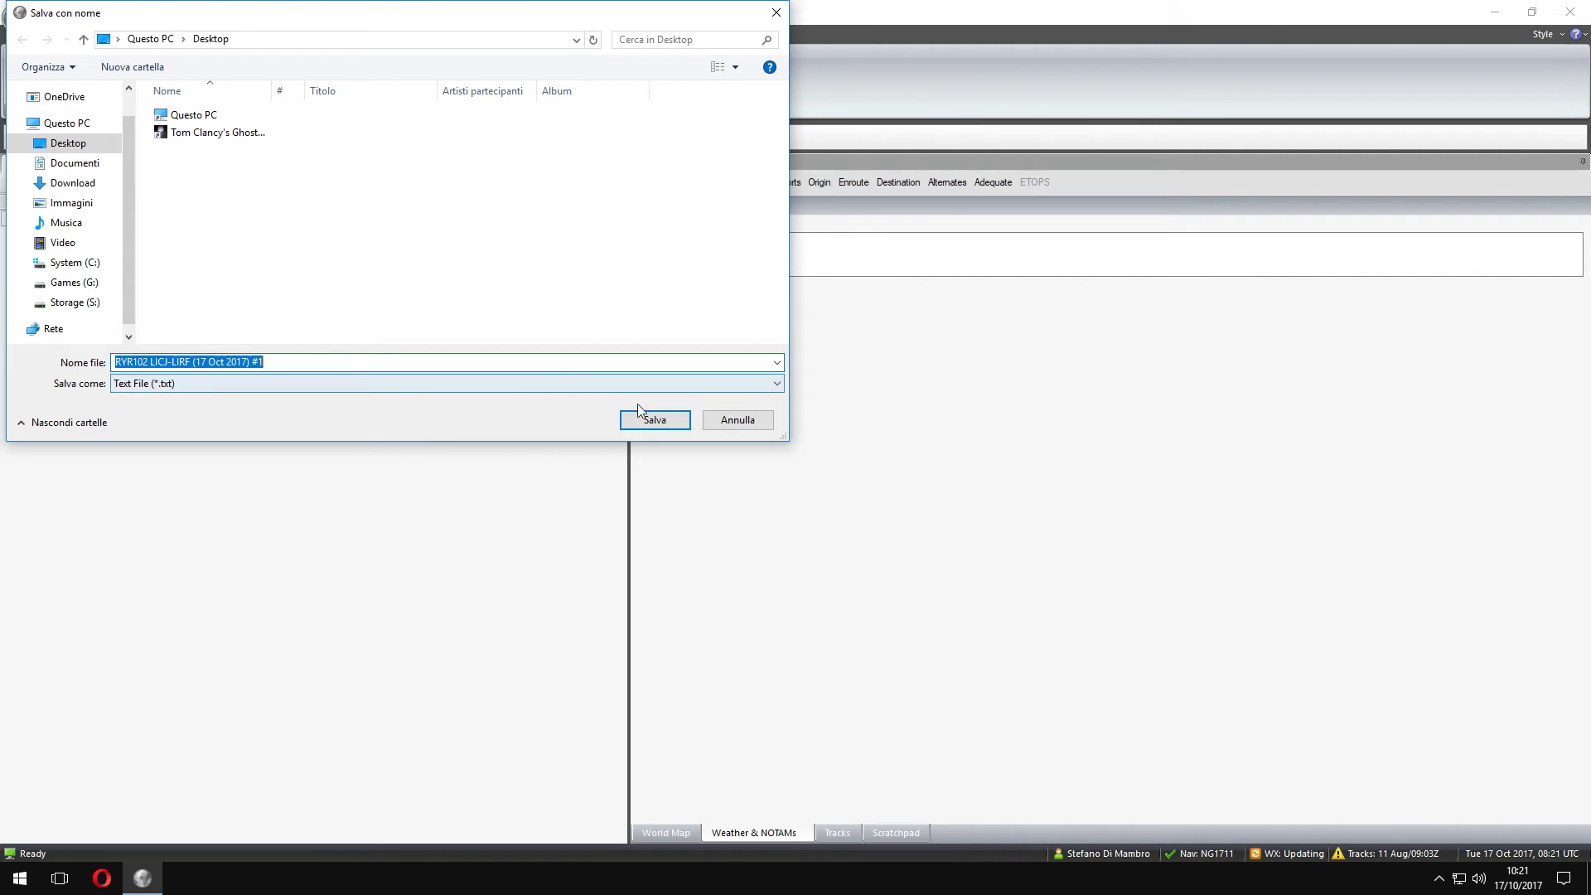
click(655, 421)
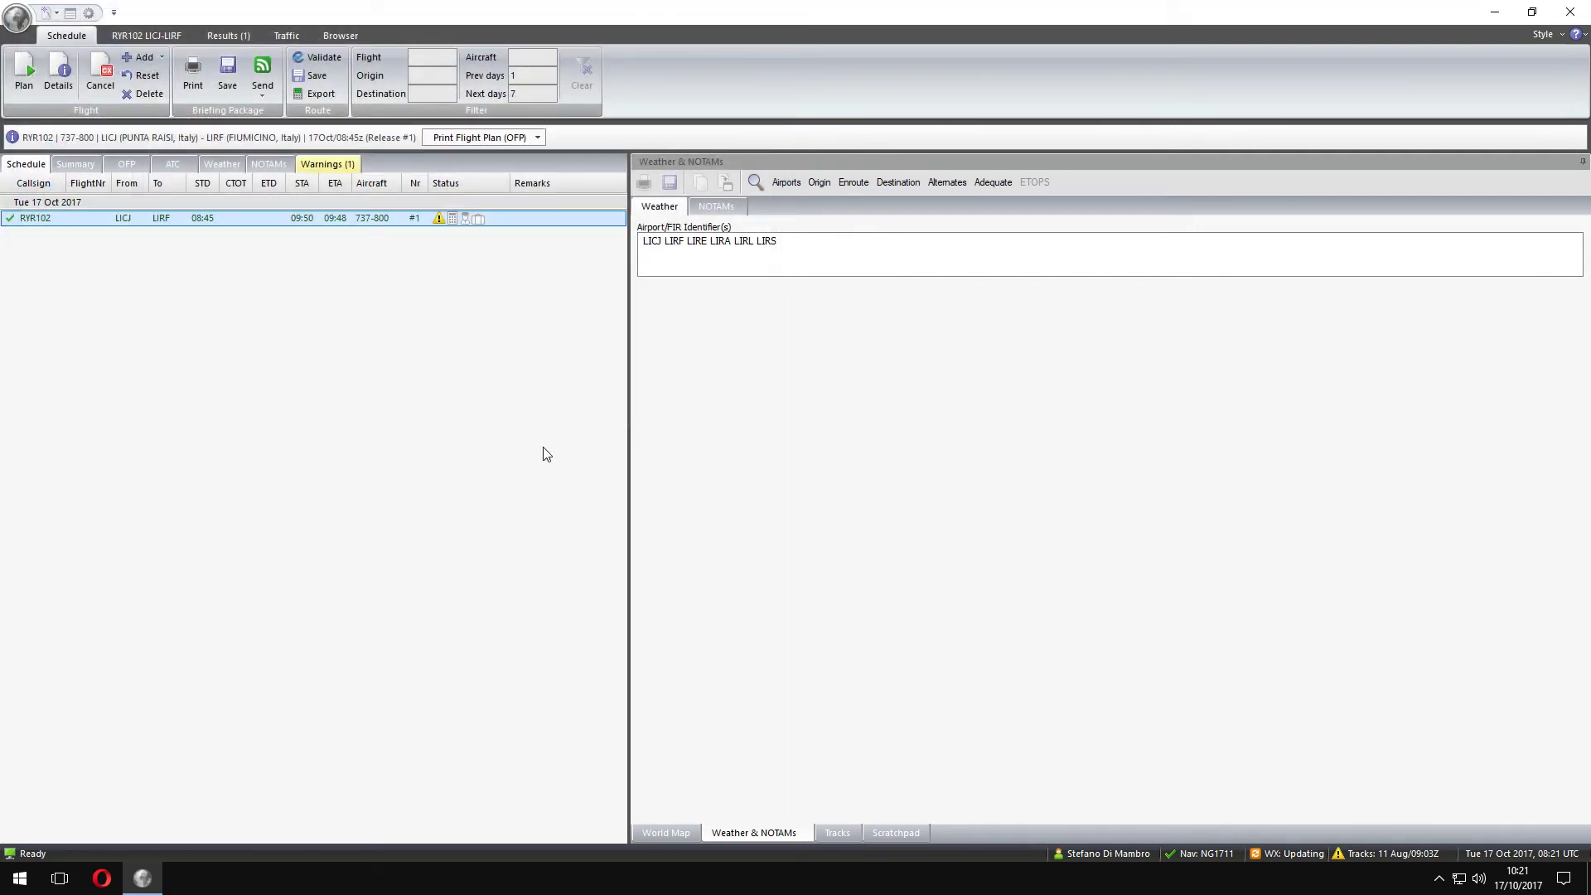
Open the saved flight plan text file from the desktop and examine its route, waypoints, alternates and release fuel.
key(super+d)
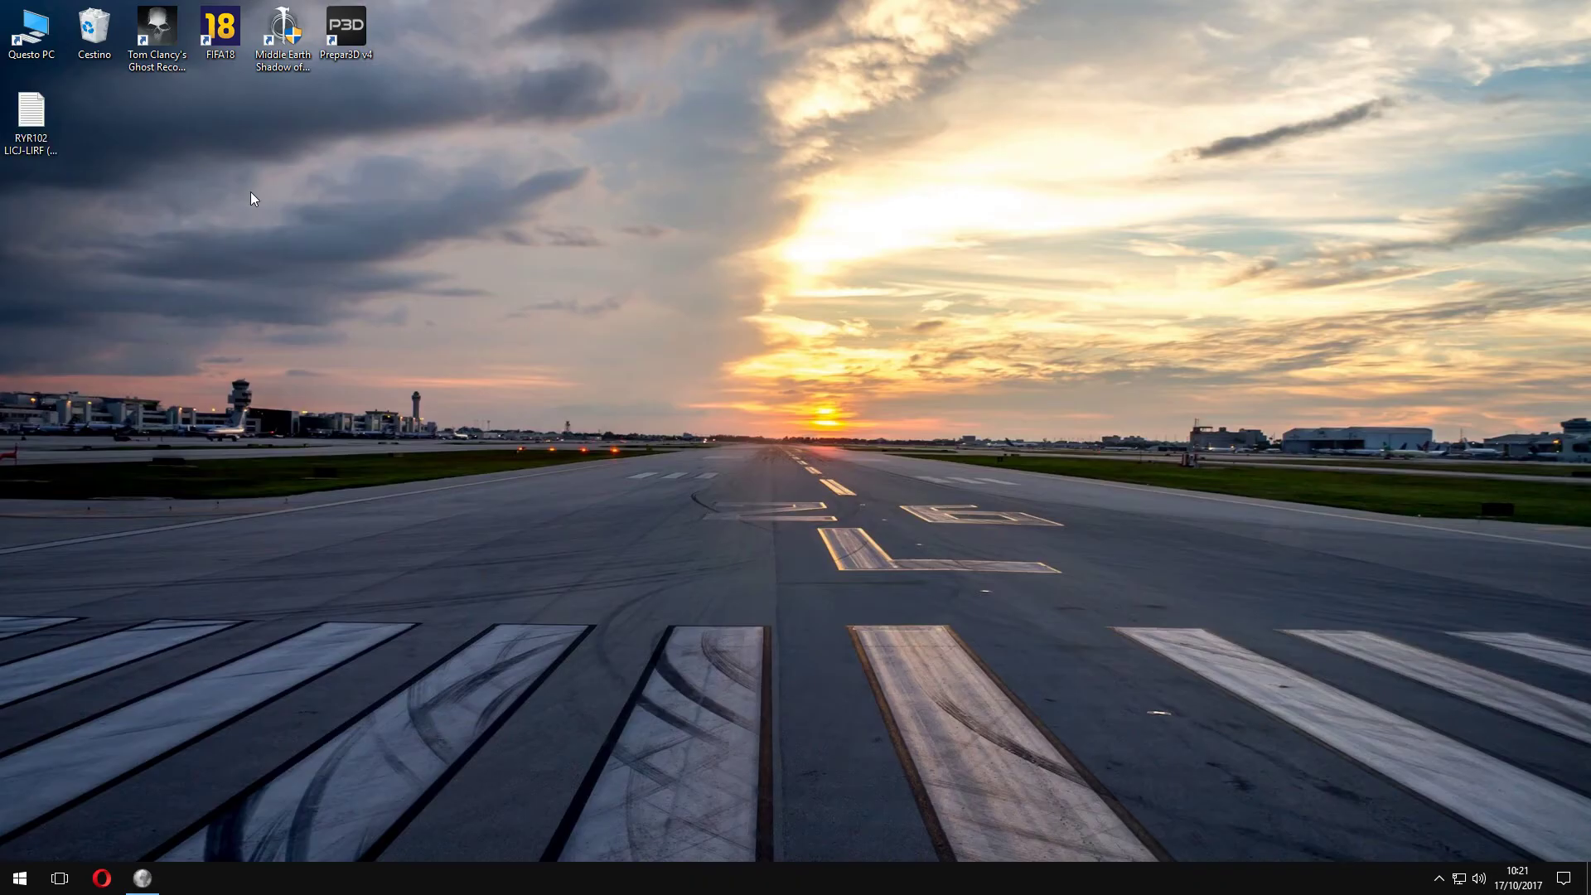
double_click(32, 120)
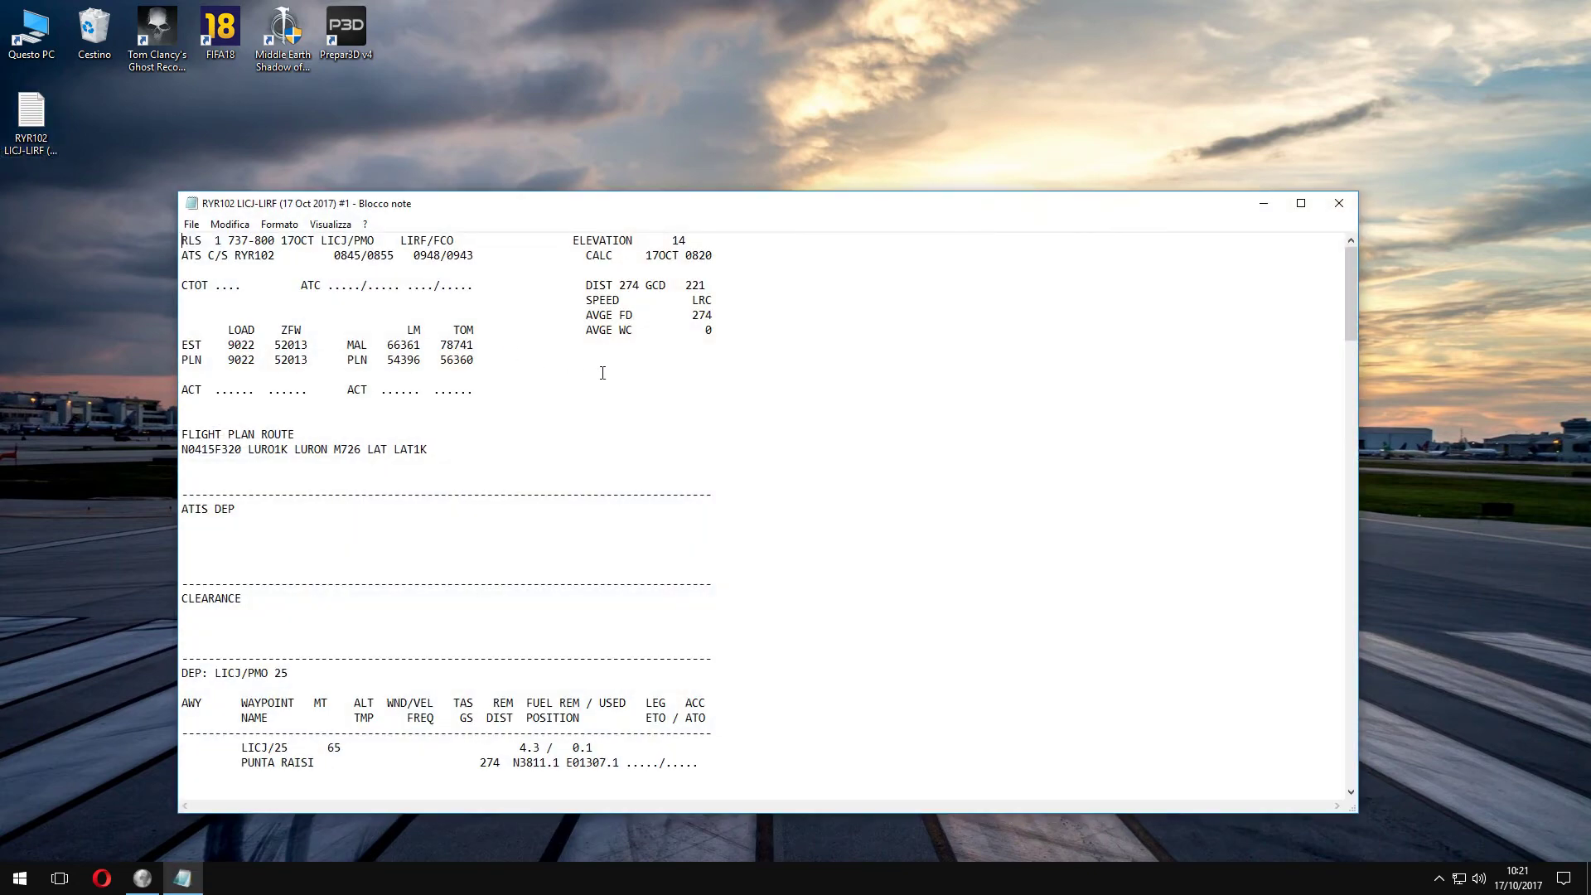
double_click(692, 207)
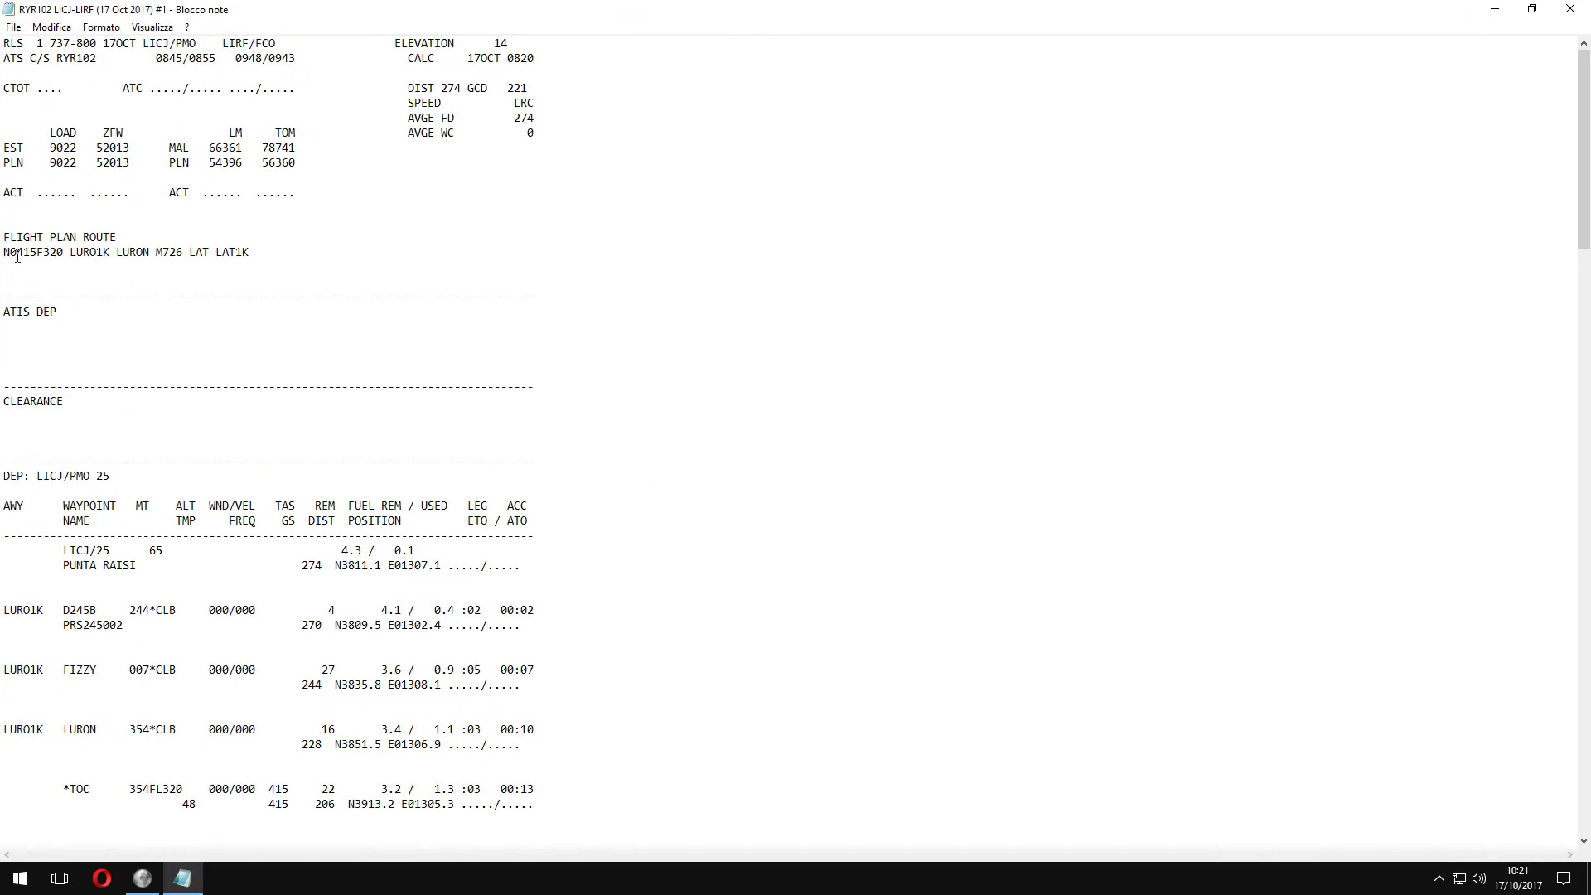
scroll(515, 254, down, 20)
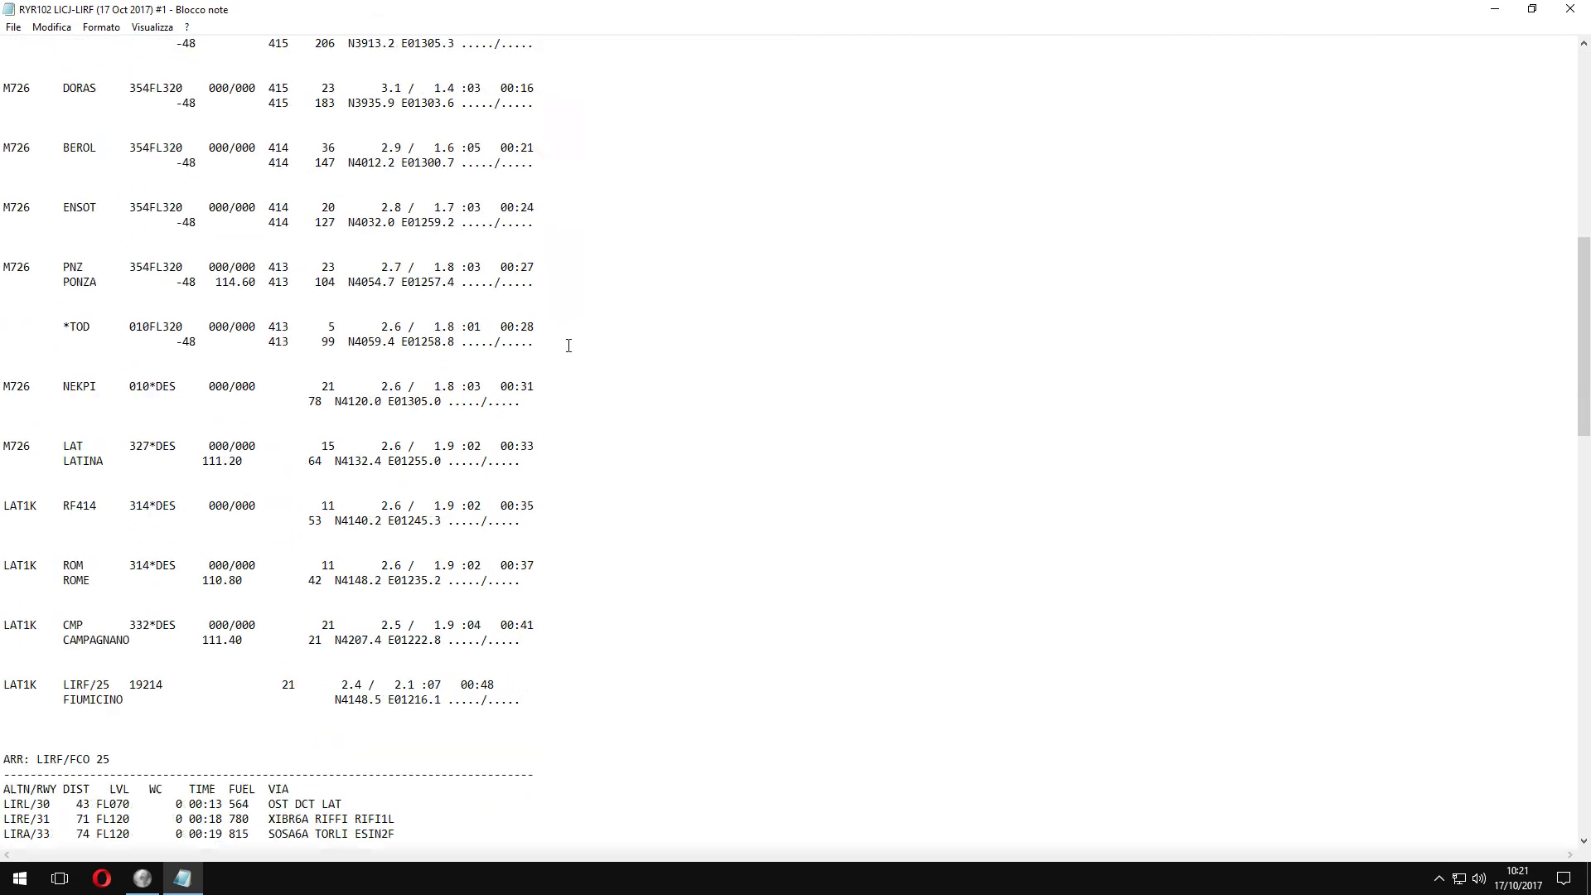
scroll(384, 401, down, 5)
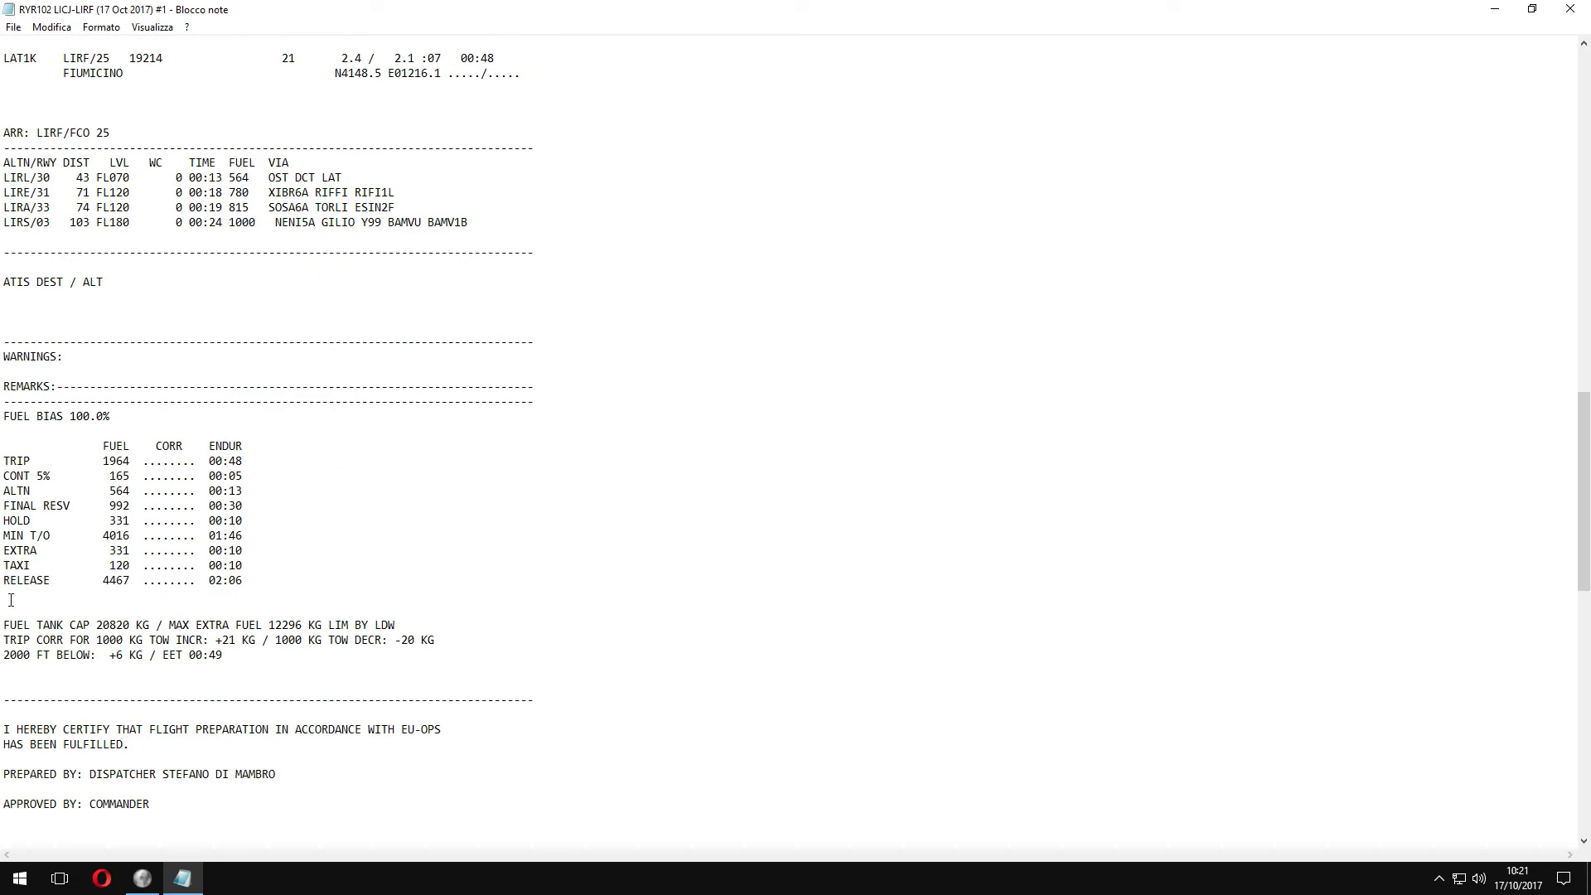
drag(14, 581, 278, 580)
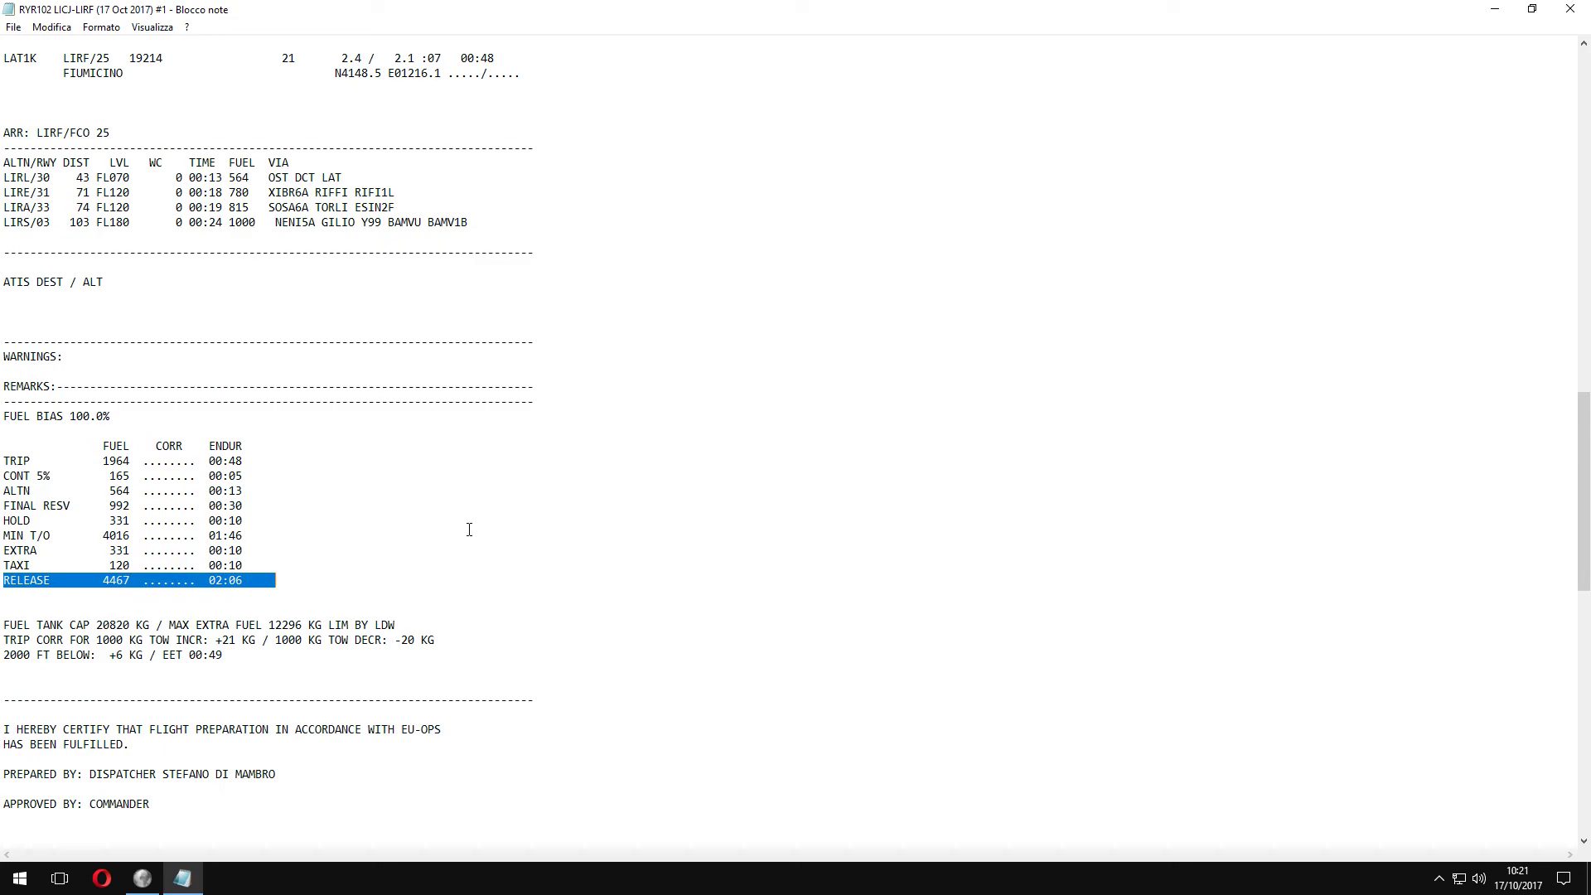
scroll(469, 530, down, 4)
click(1570, 8)
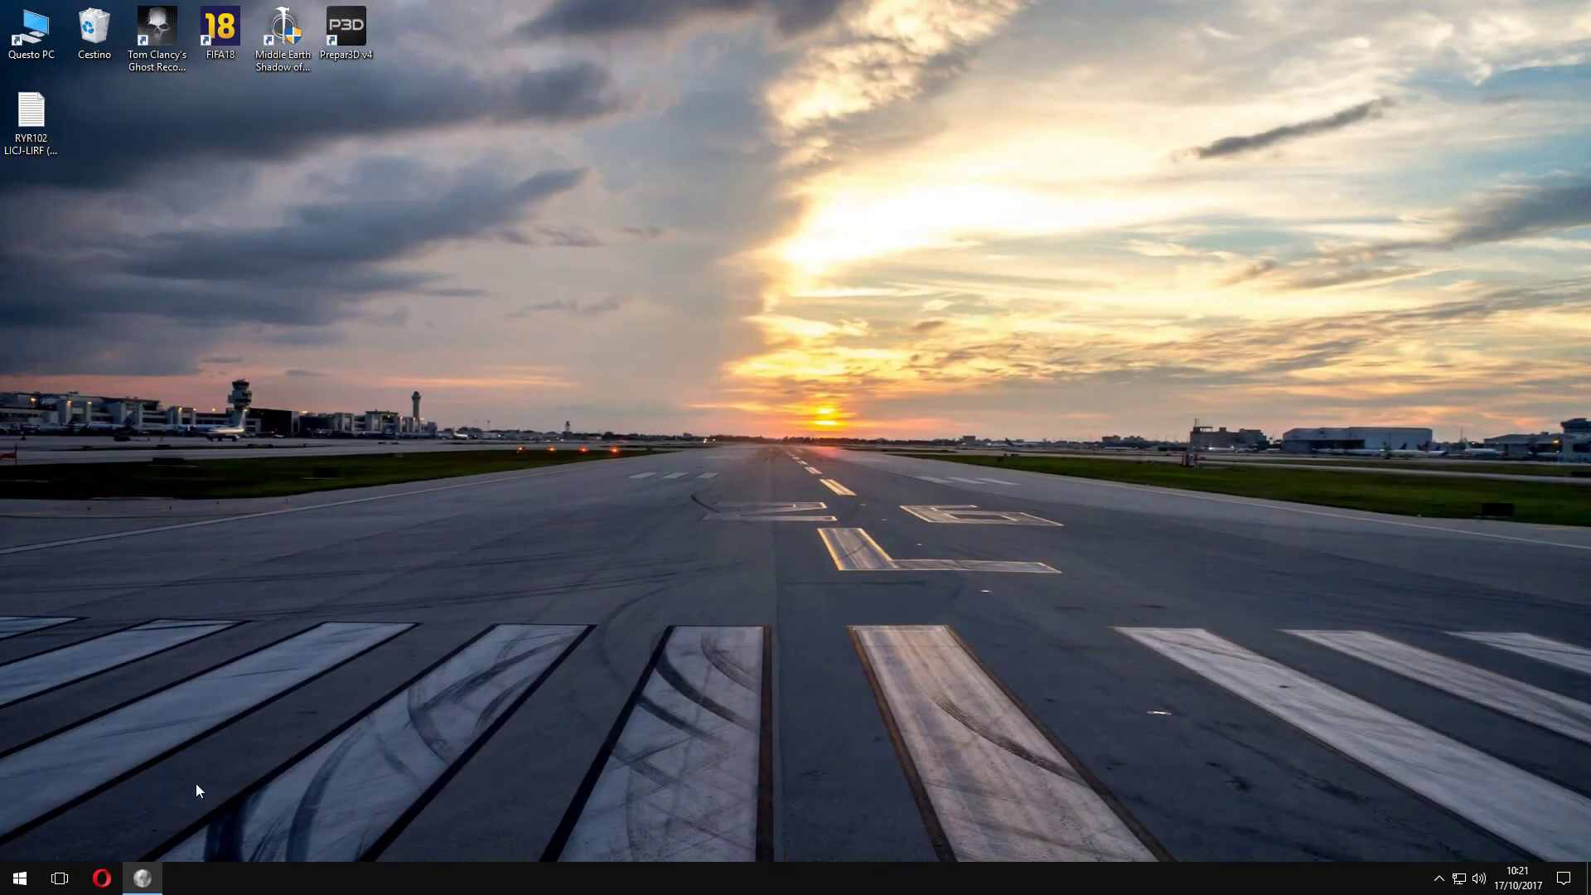
Switch back to Professional Flight Planner X and export the route as LICJLIRF01 for PMDG Simulations RTE (P3D) and Prepar3d v3.
click(143, 877)
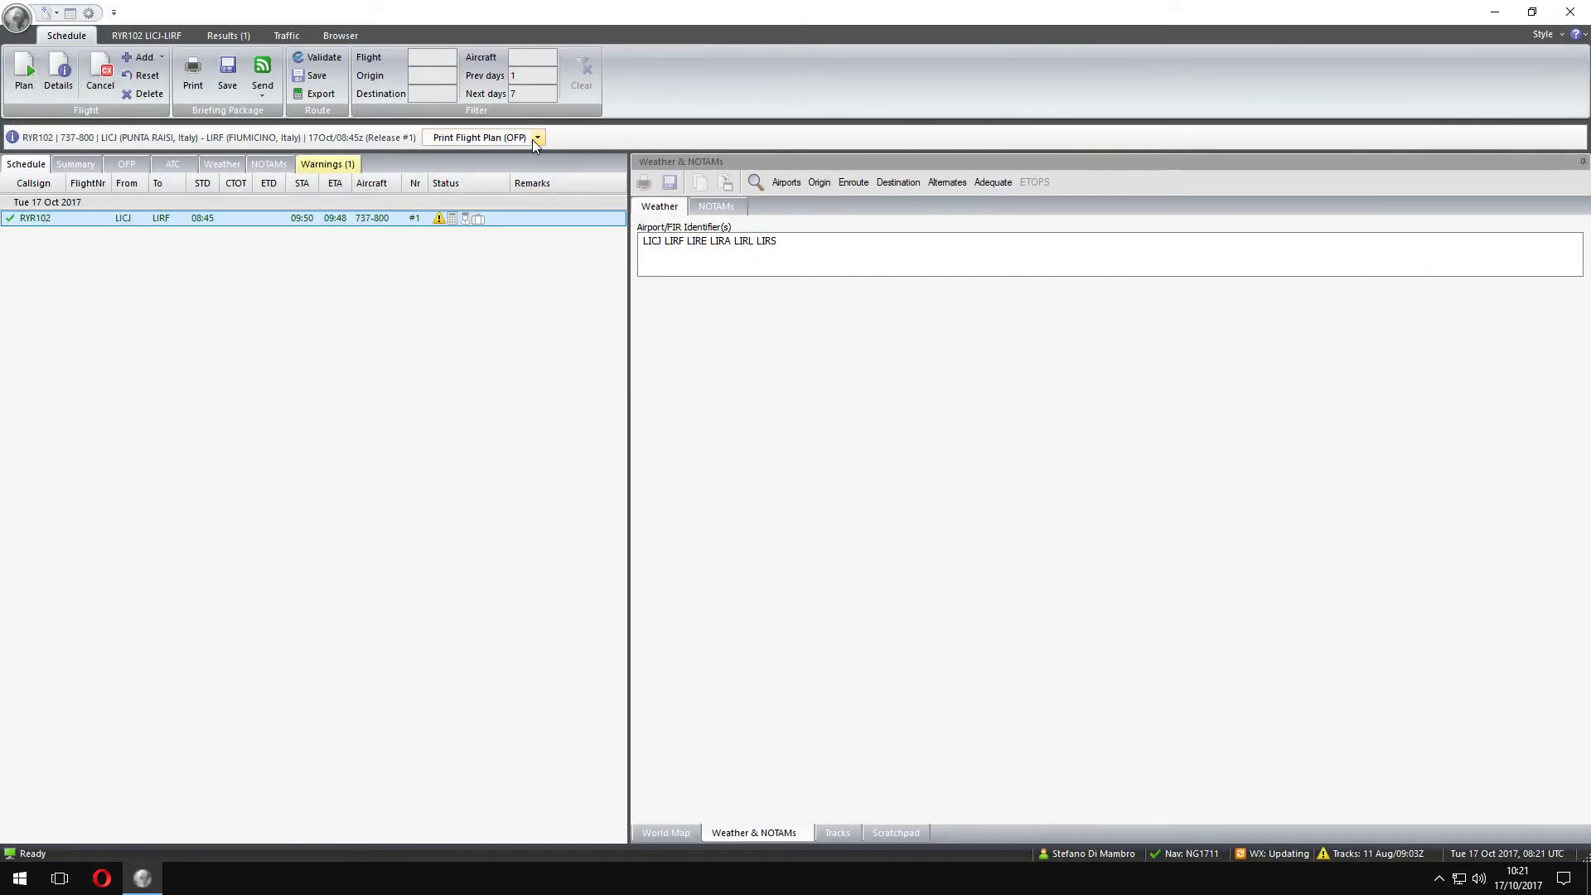
click(333, 97)
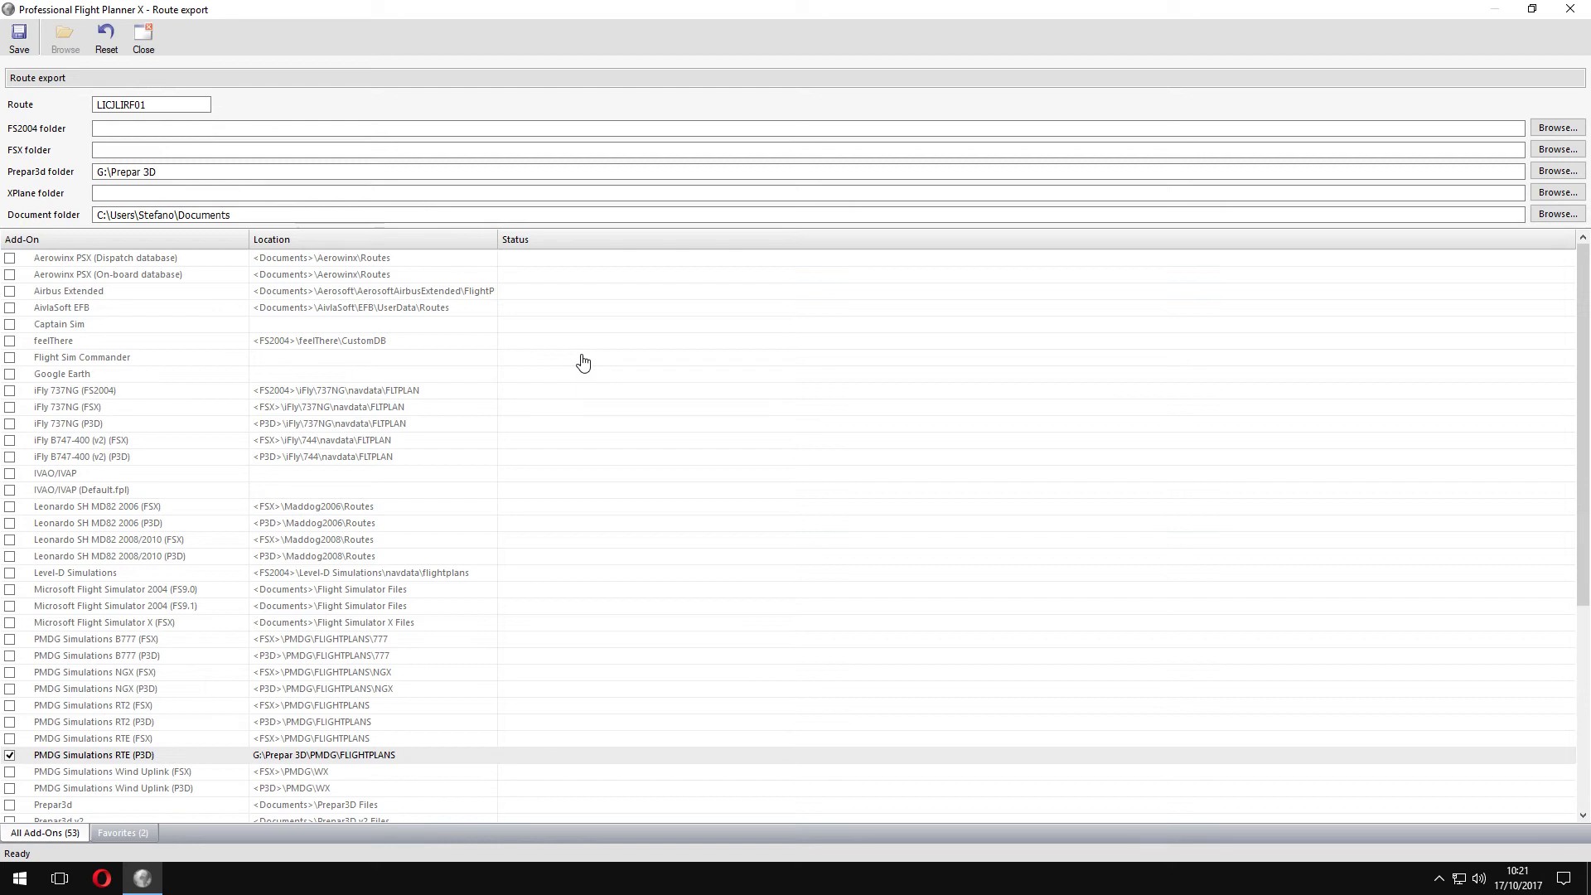
scroll(582, 383, down, 5)
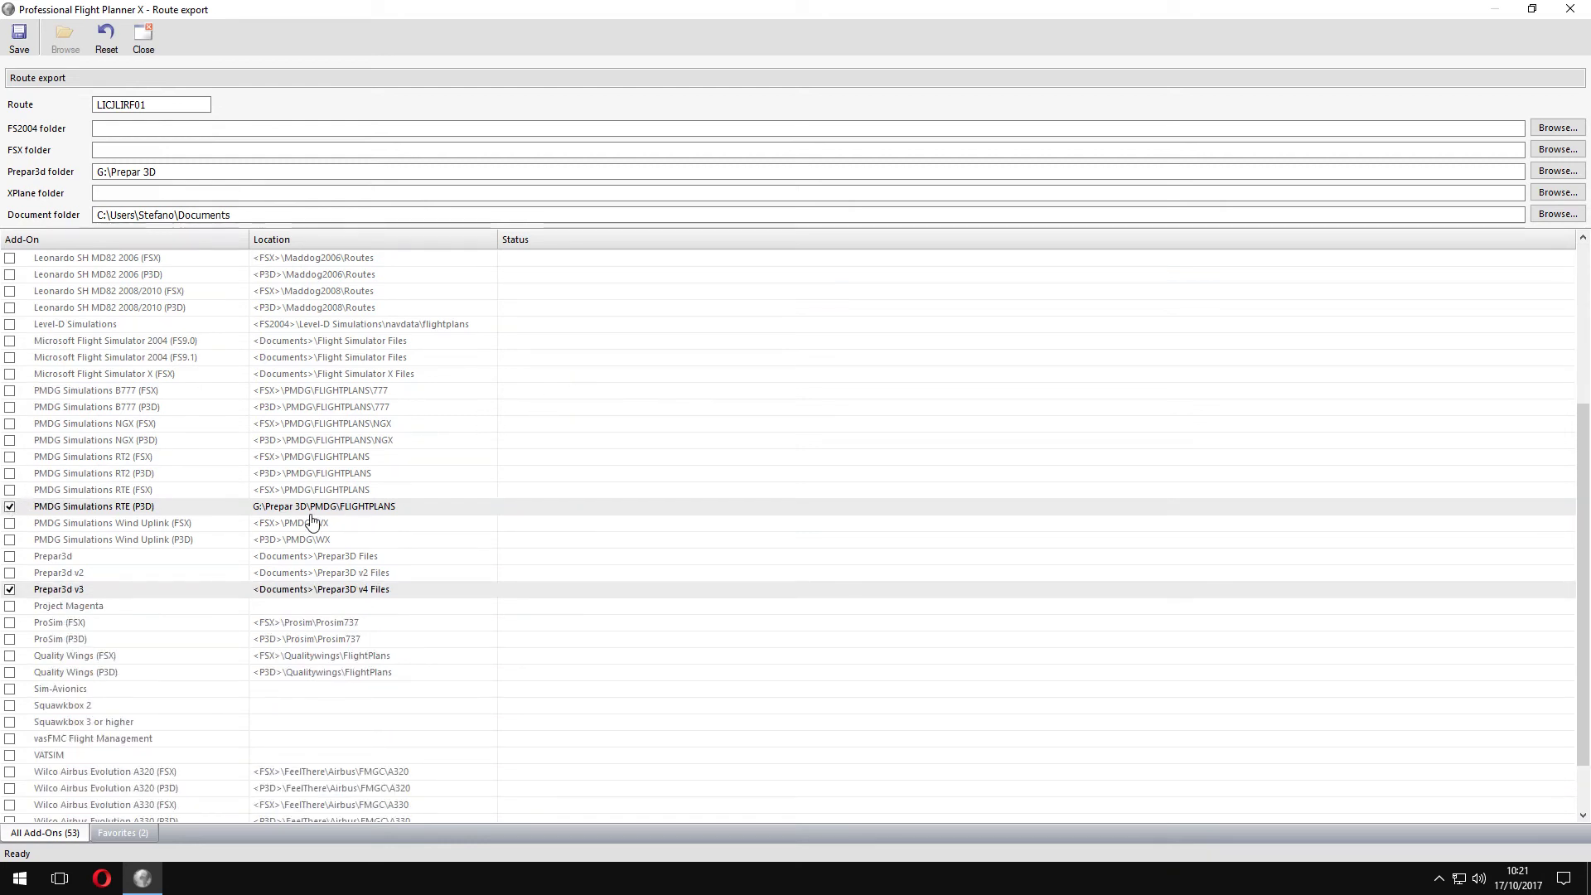
click(25, 37)
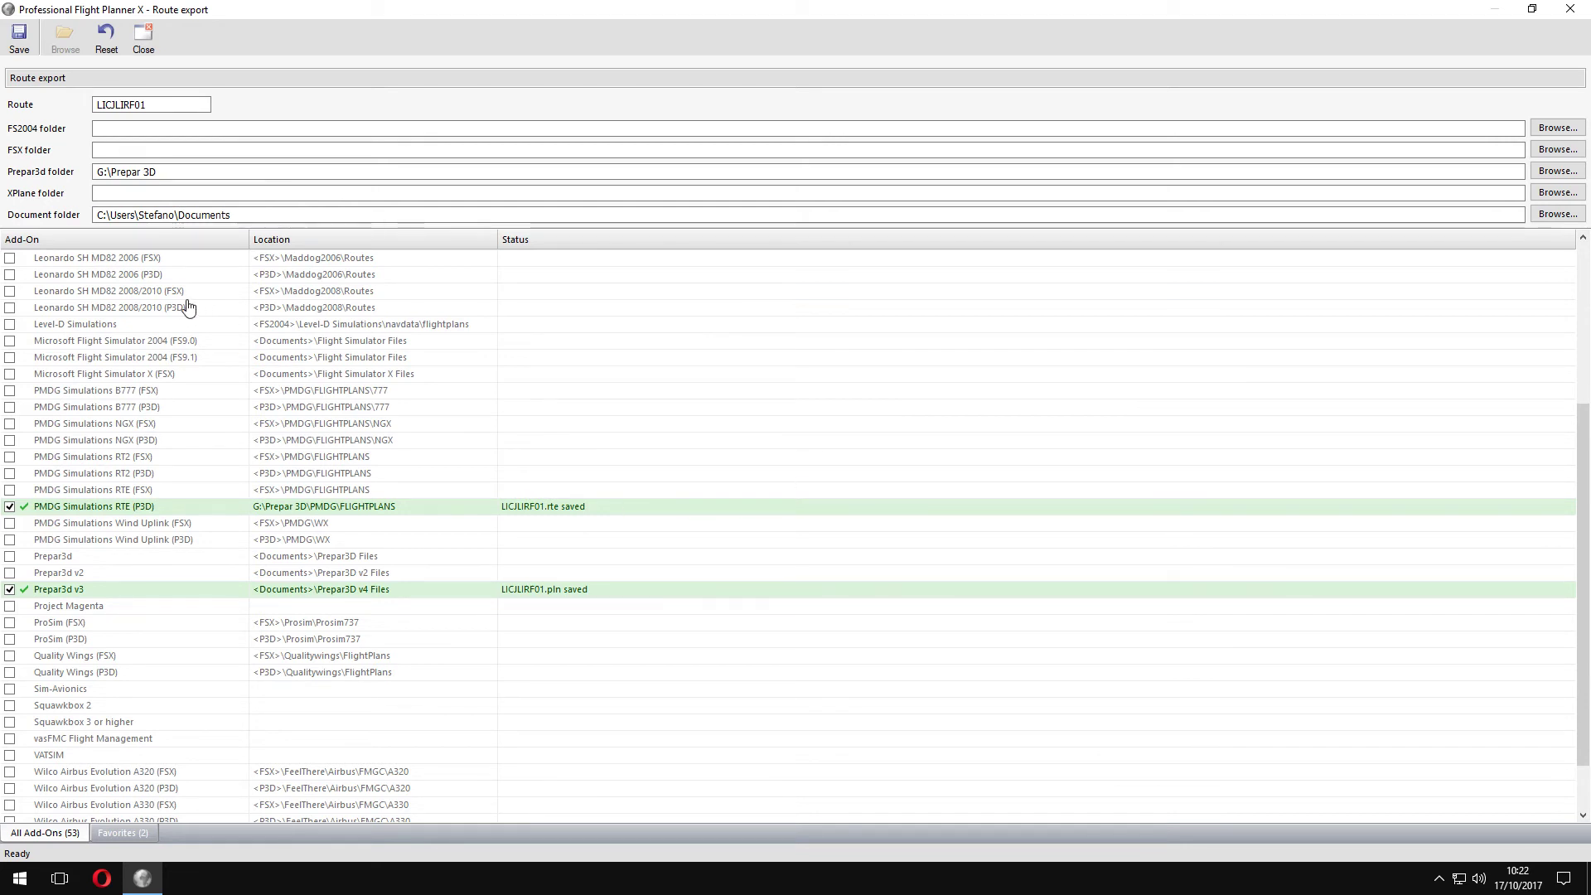
Browse to the Prepar3D v4 Files folder in Documenti as the Prepar3d v3 route location and cancel the folder selection.
click(74, 591)
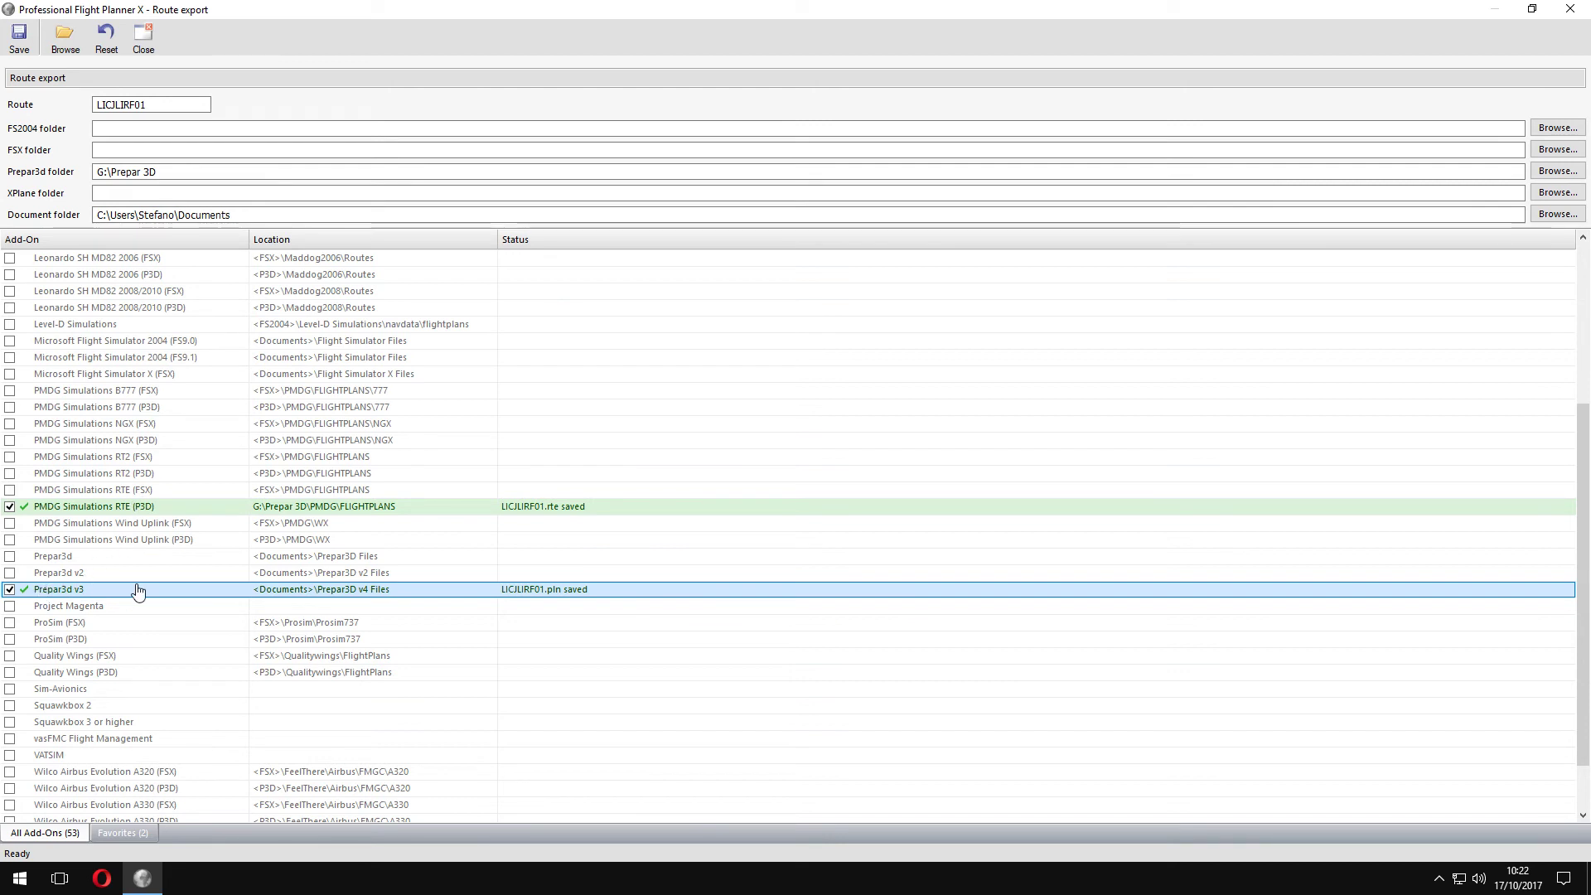
click(65, 37)
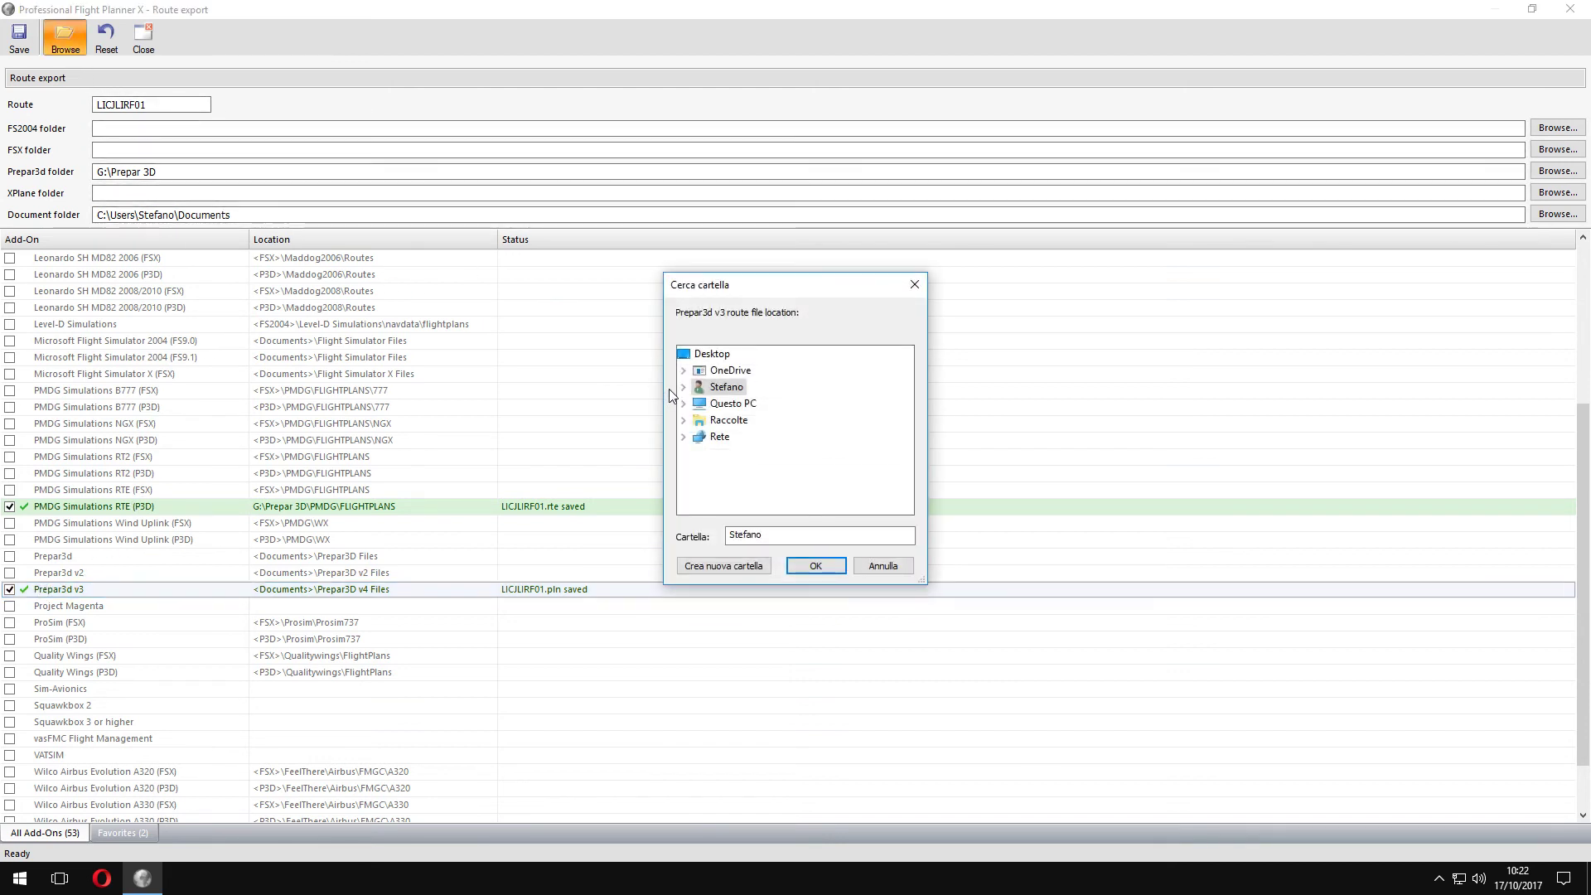
click(740, 404)
double_click(750, 387)
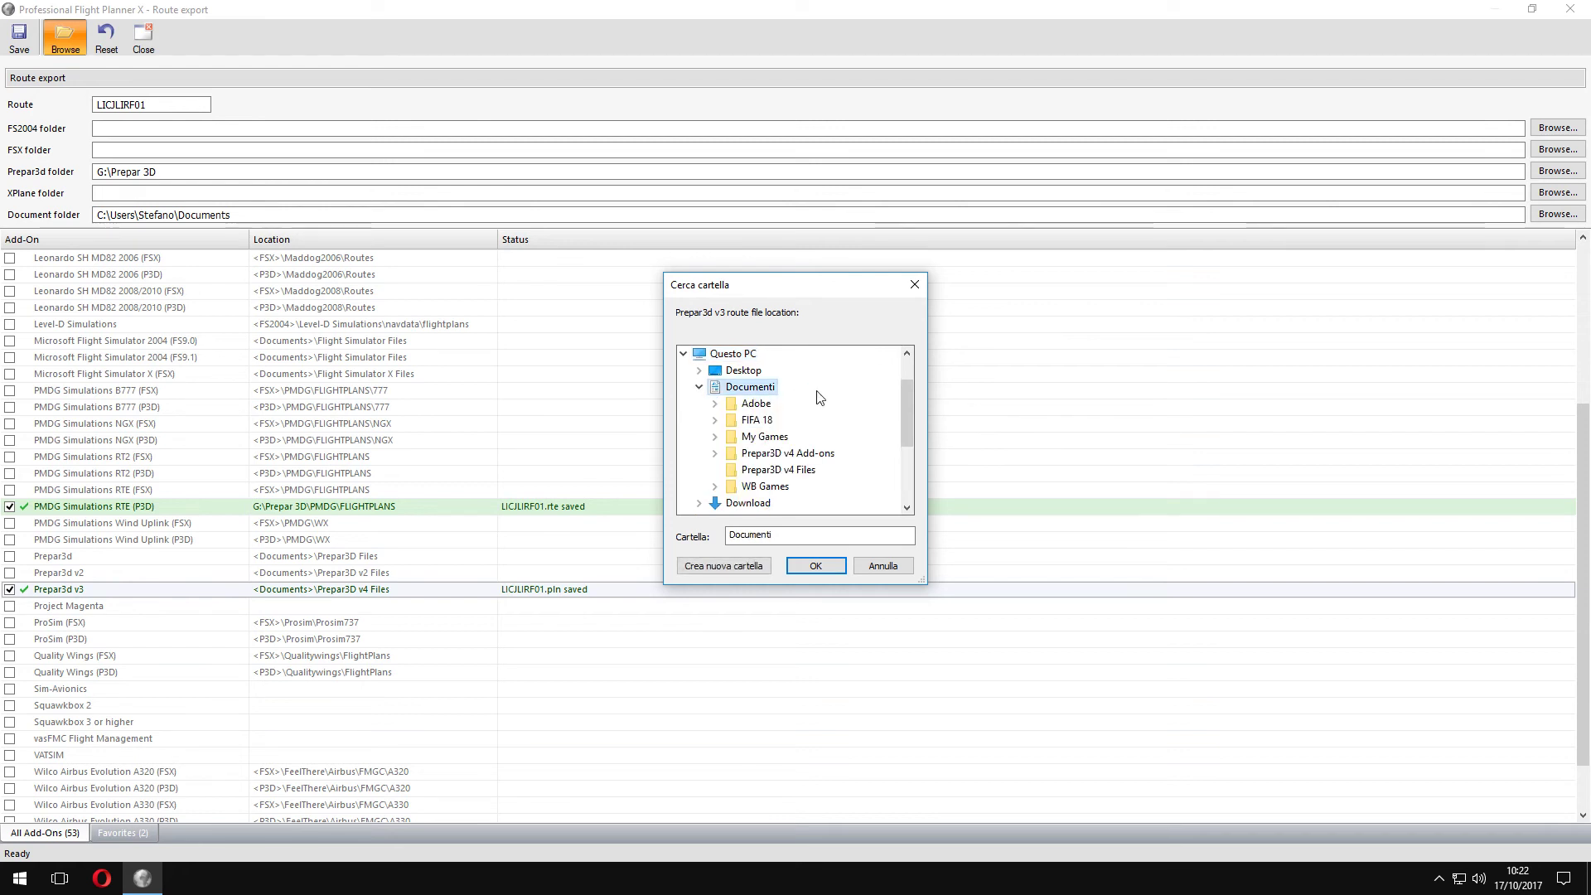
click(810, 472)
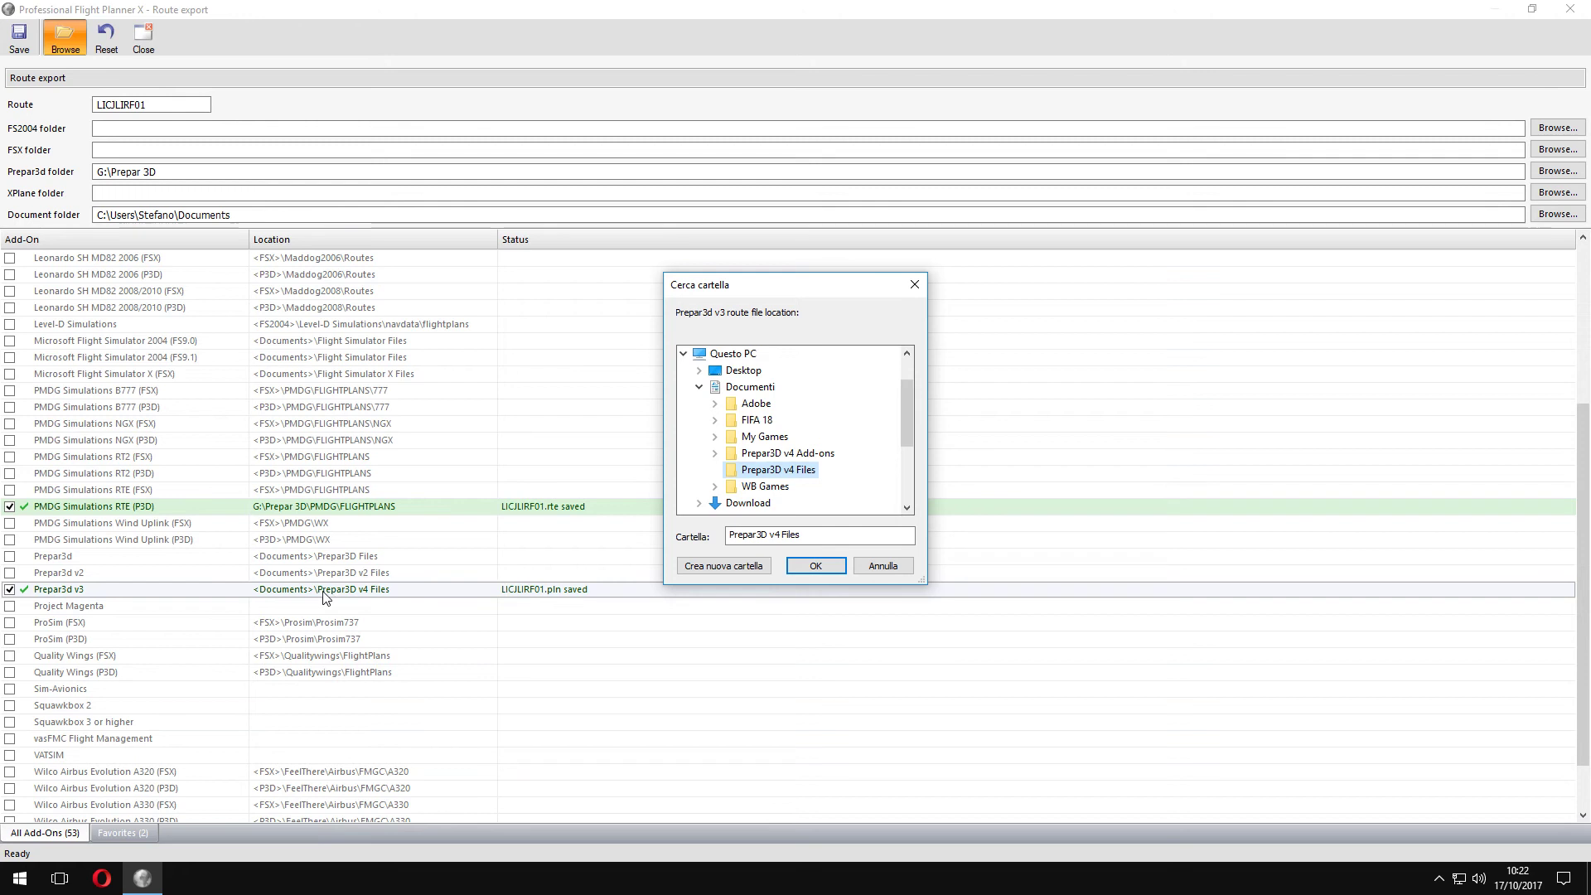
click(882, 566)
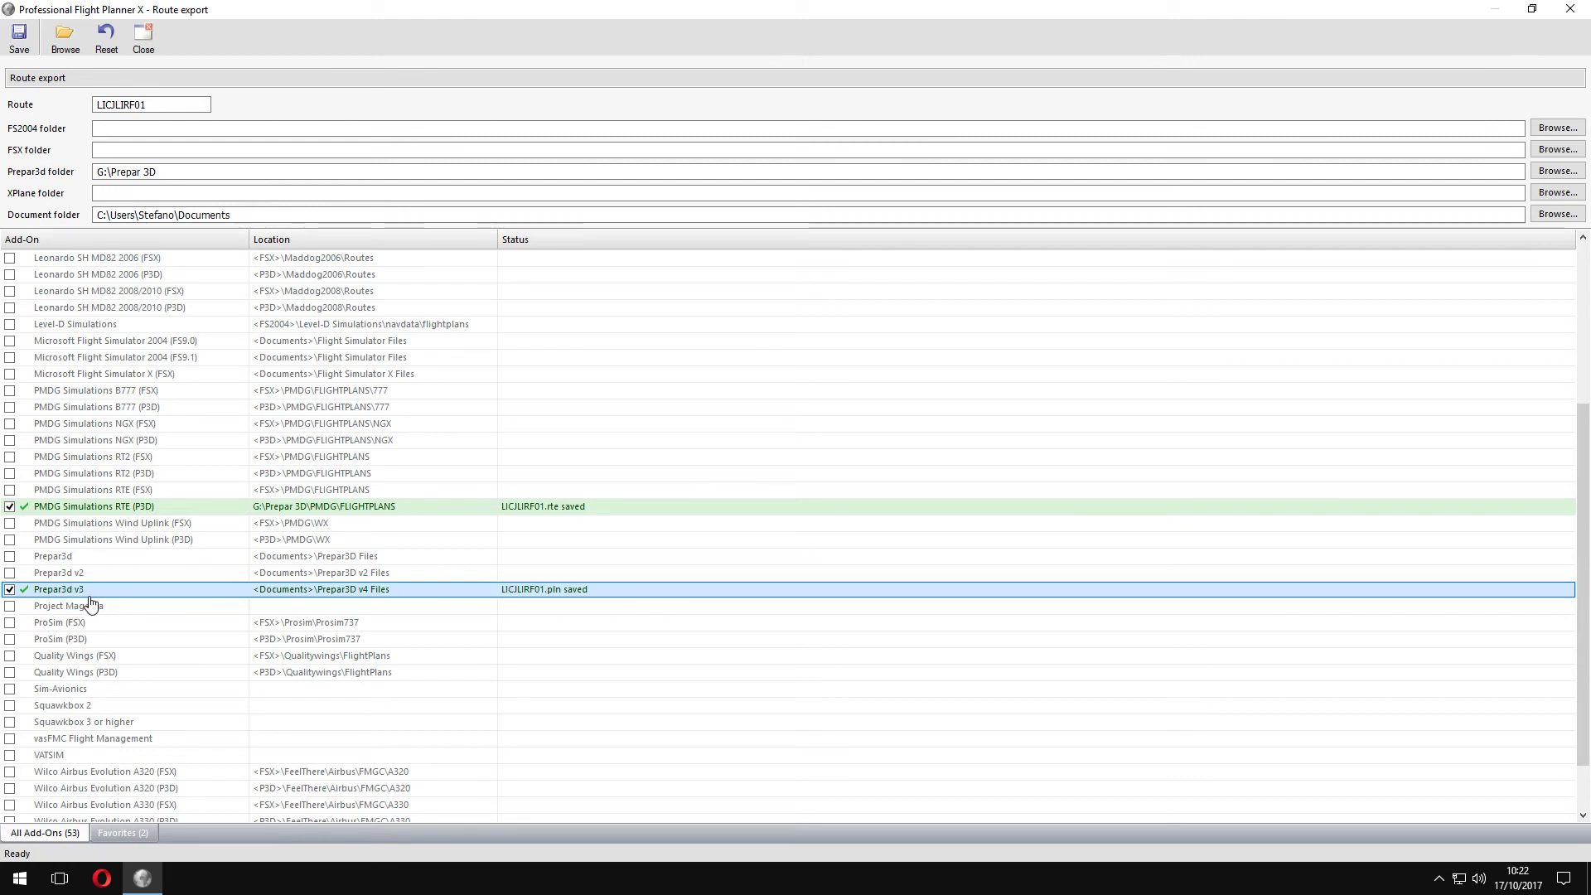
Close the route export and the flight planner, and switch to Active Sky for Prepar3D v4.
click(142, 42)
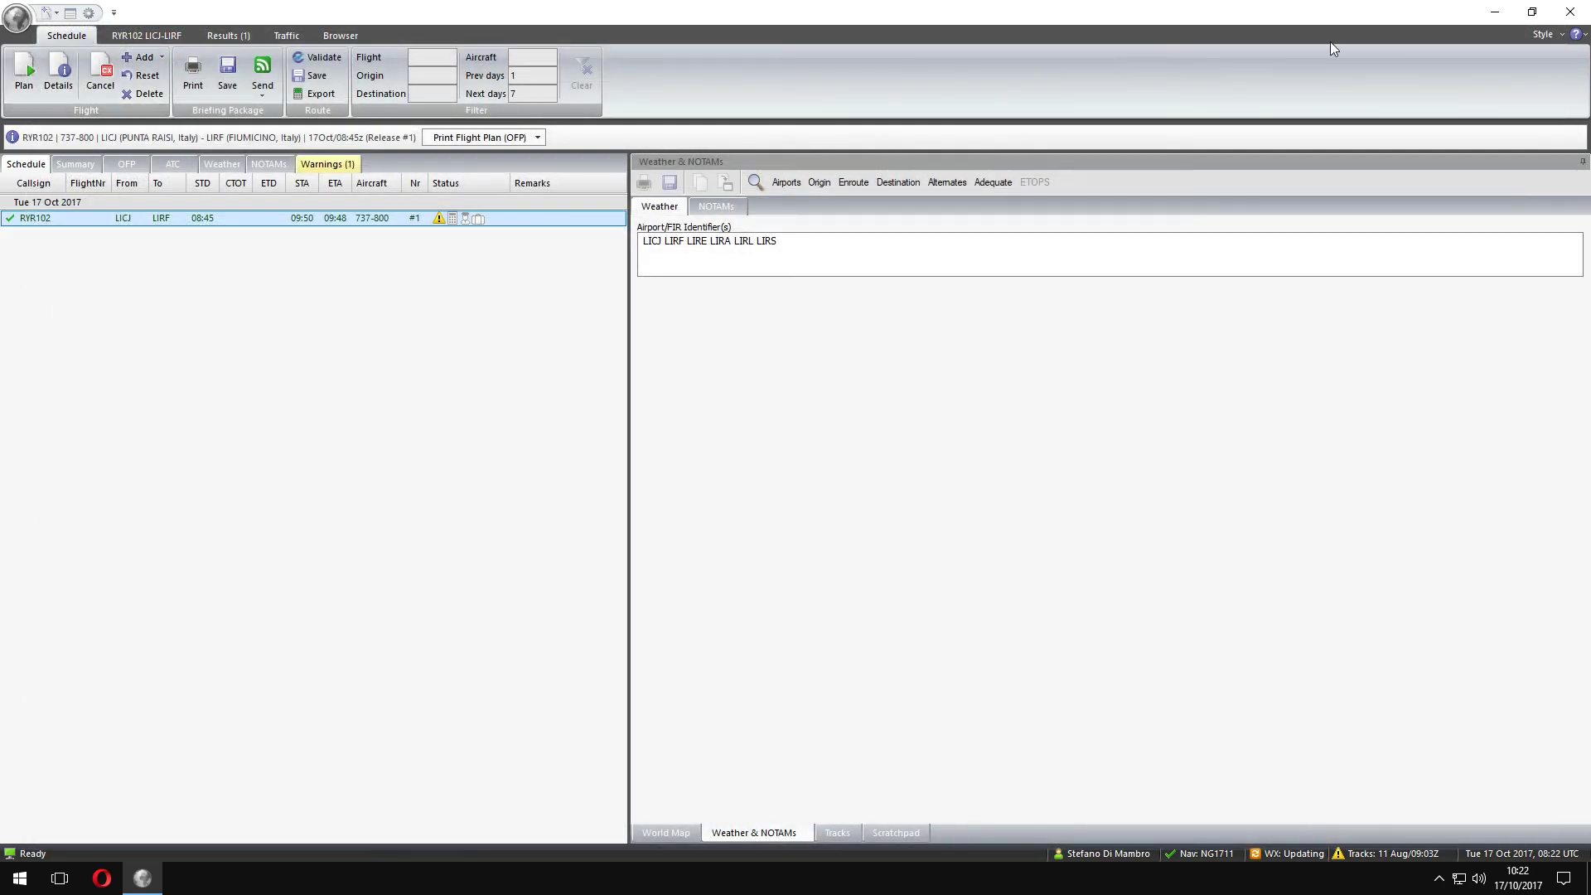
click(1585, 11)
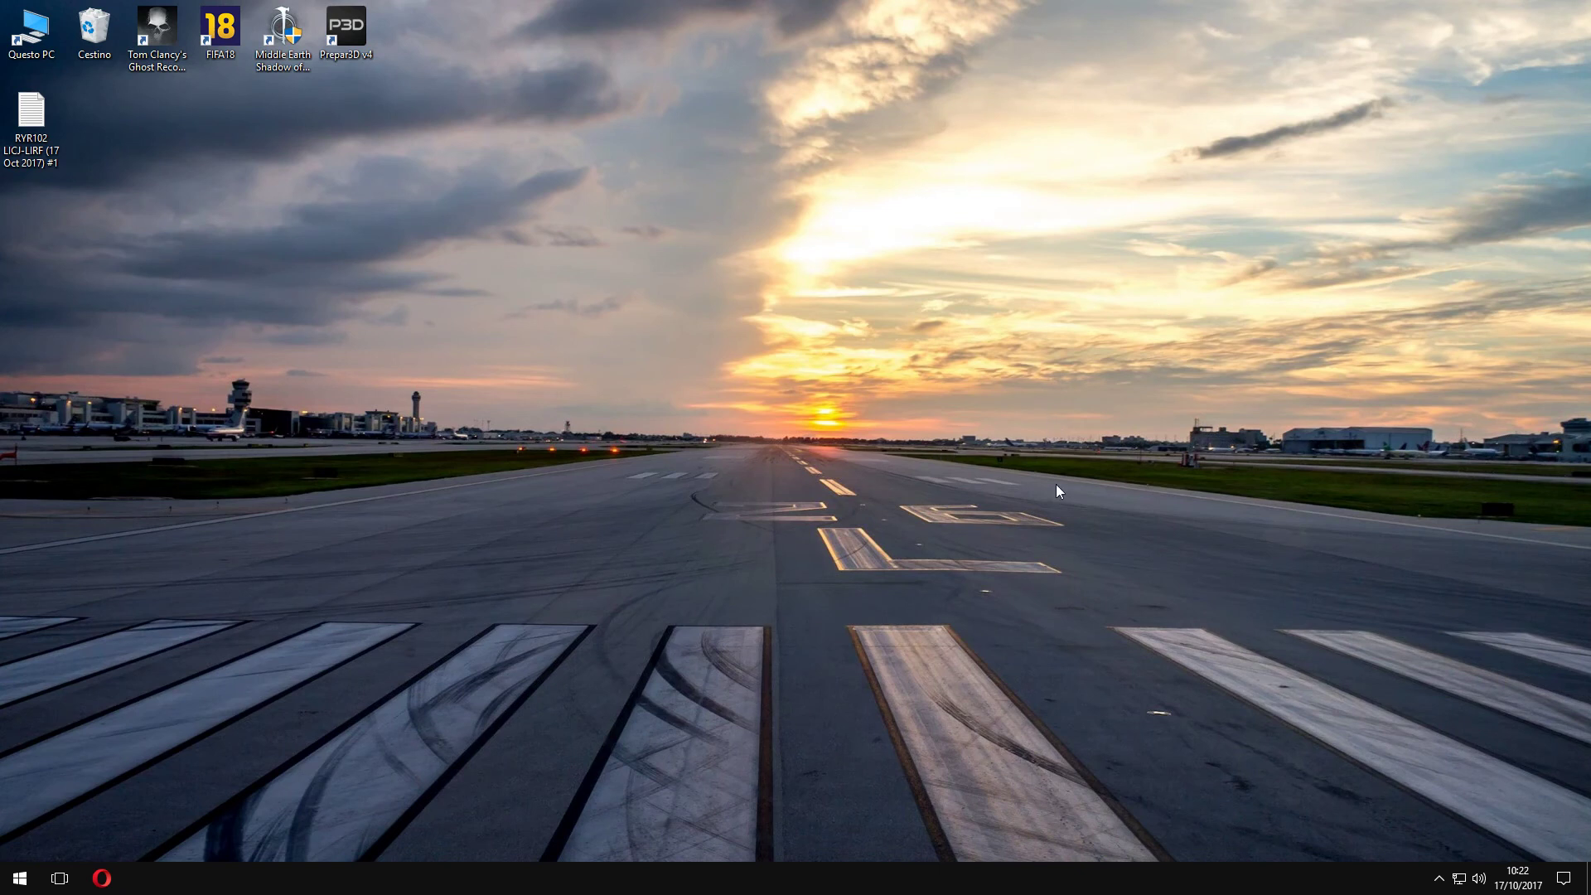
click(1439, 879)
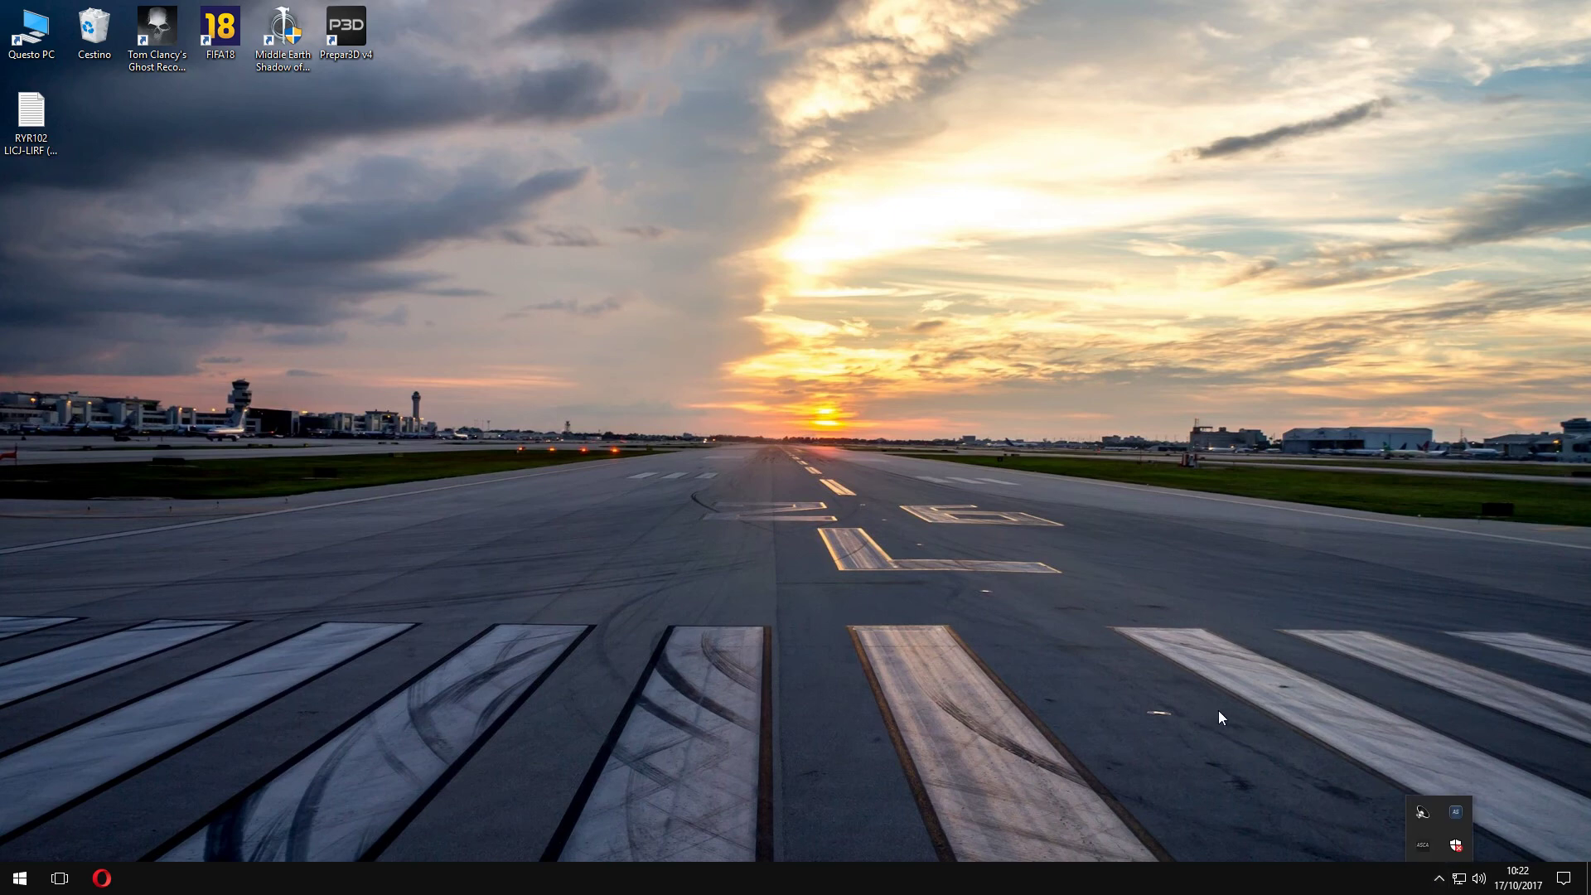
click(1457, 814)
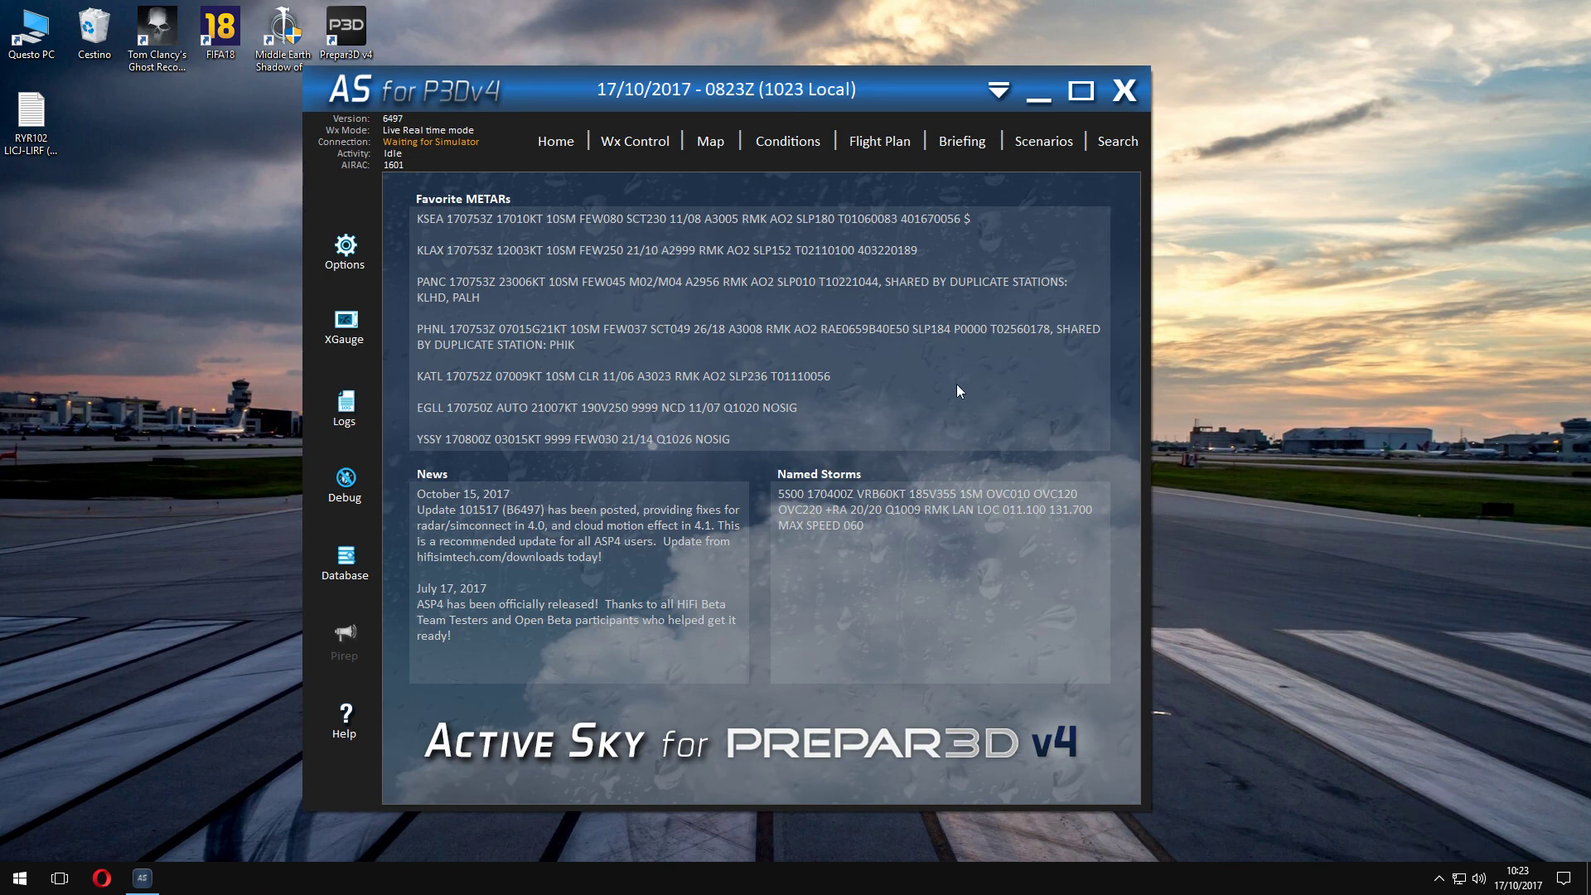
Load the flight plan LICJLIRF01.pln from the Prepar3D v4 Files folder, with the files sorted by modification date.
click(870, 149)
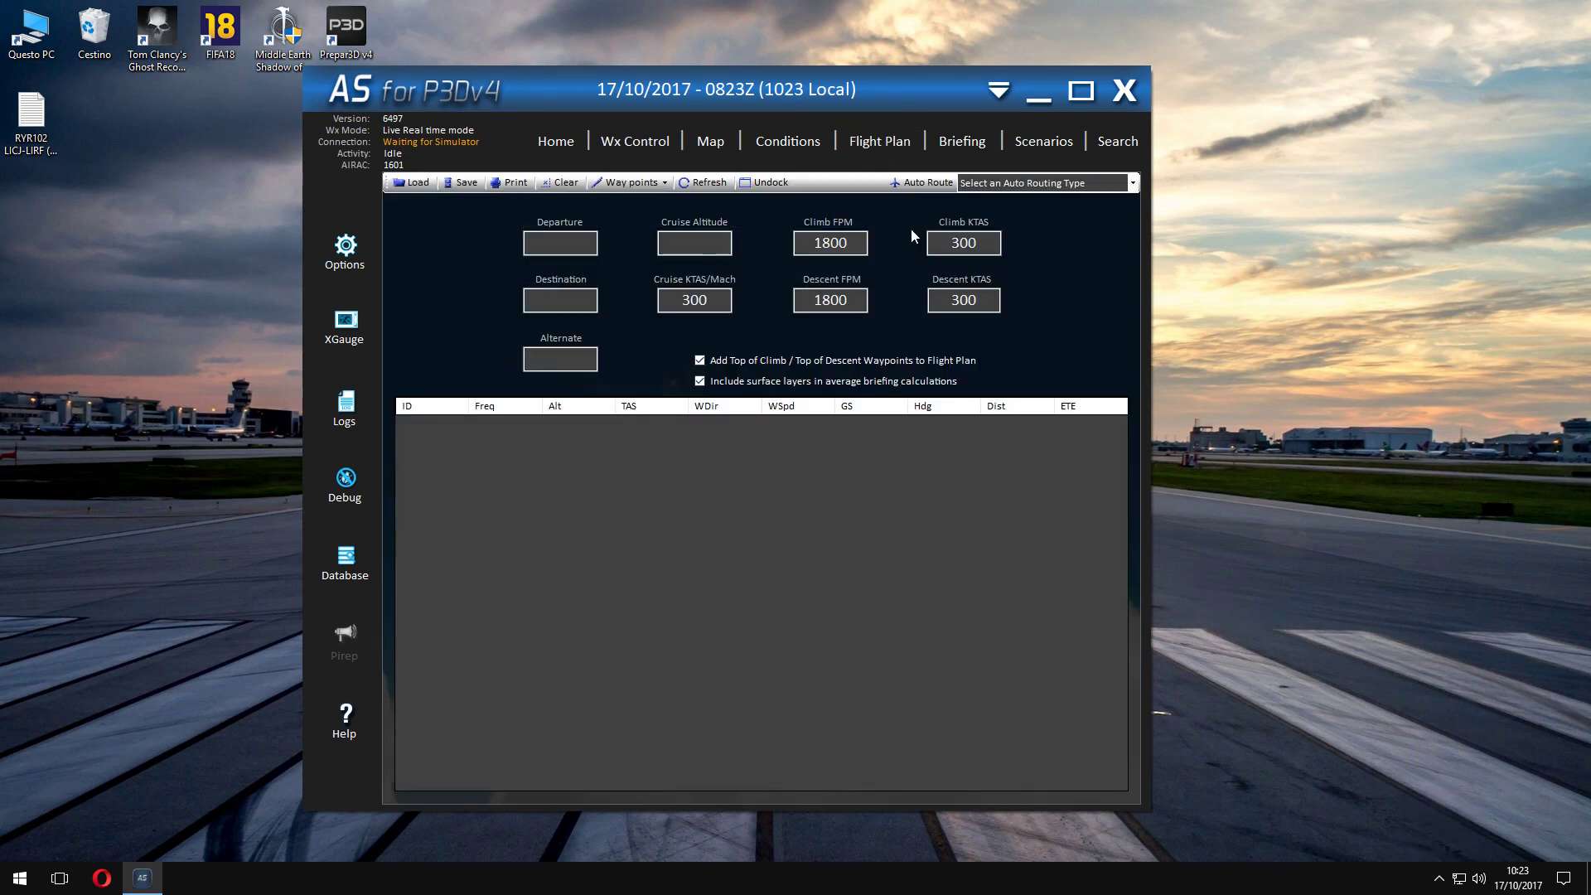
click(411, 183)
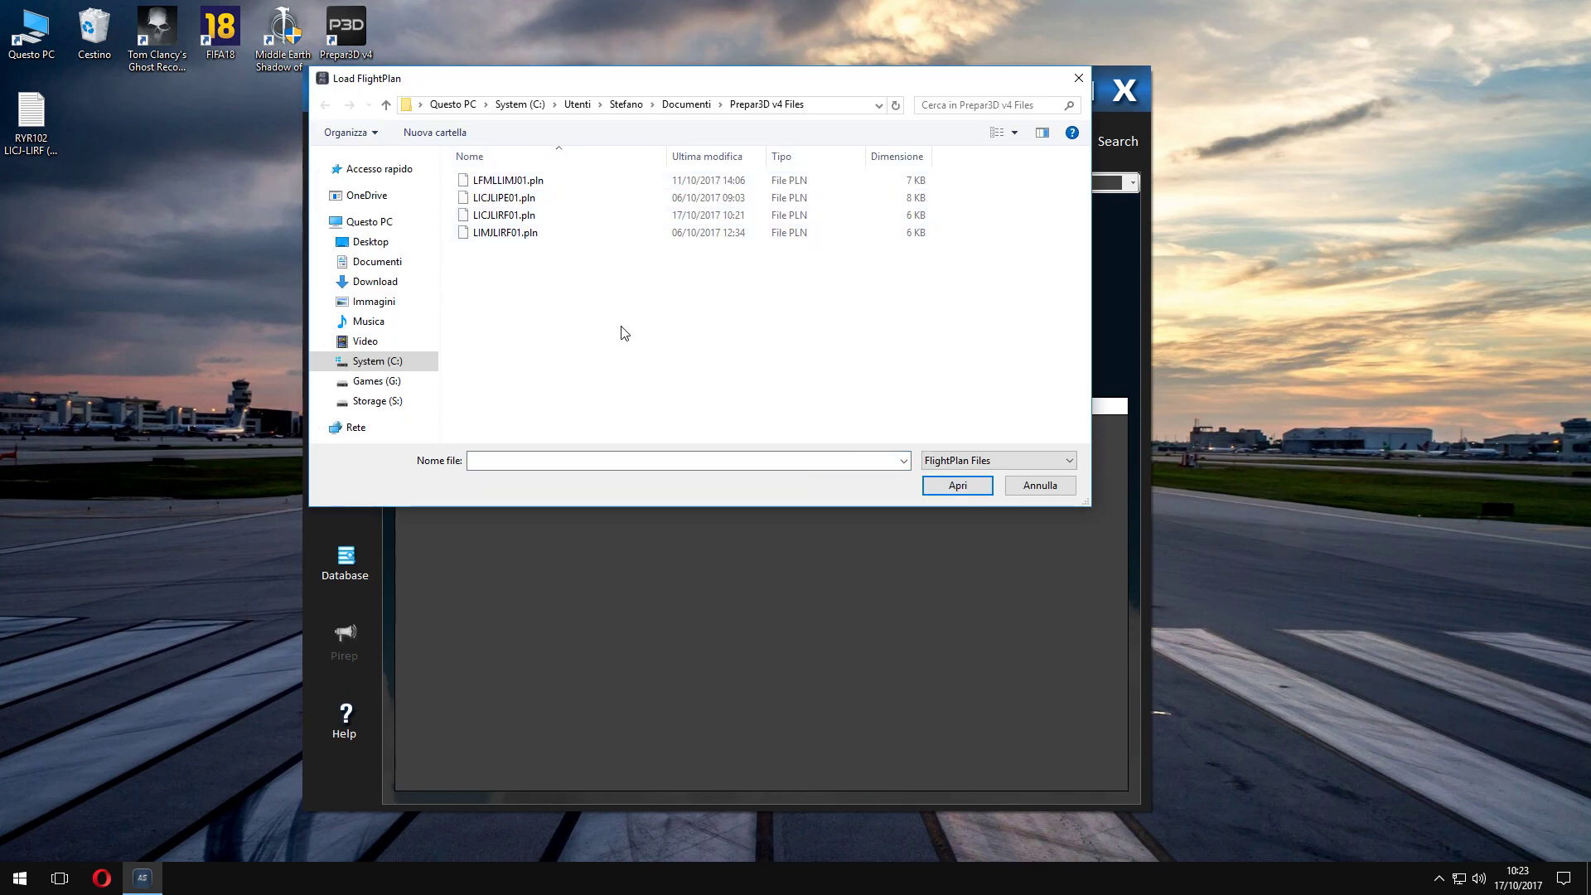
click(724, 163)
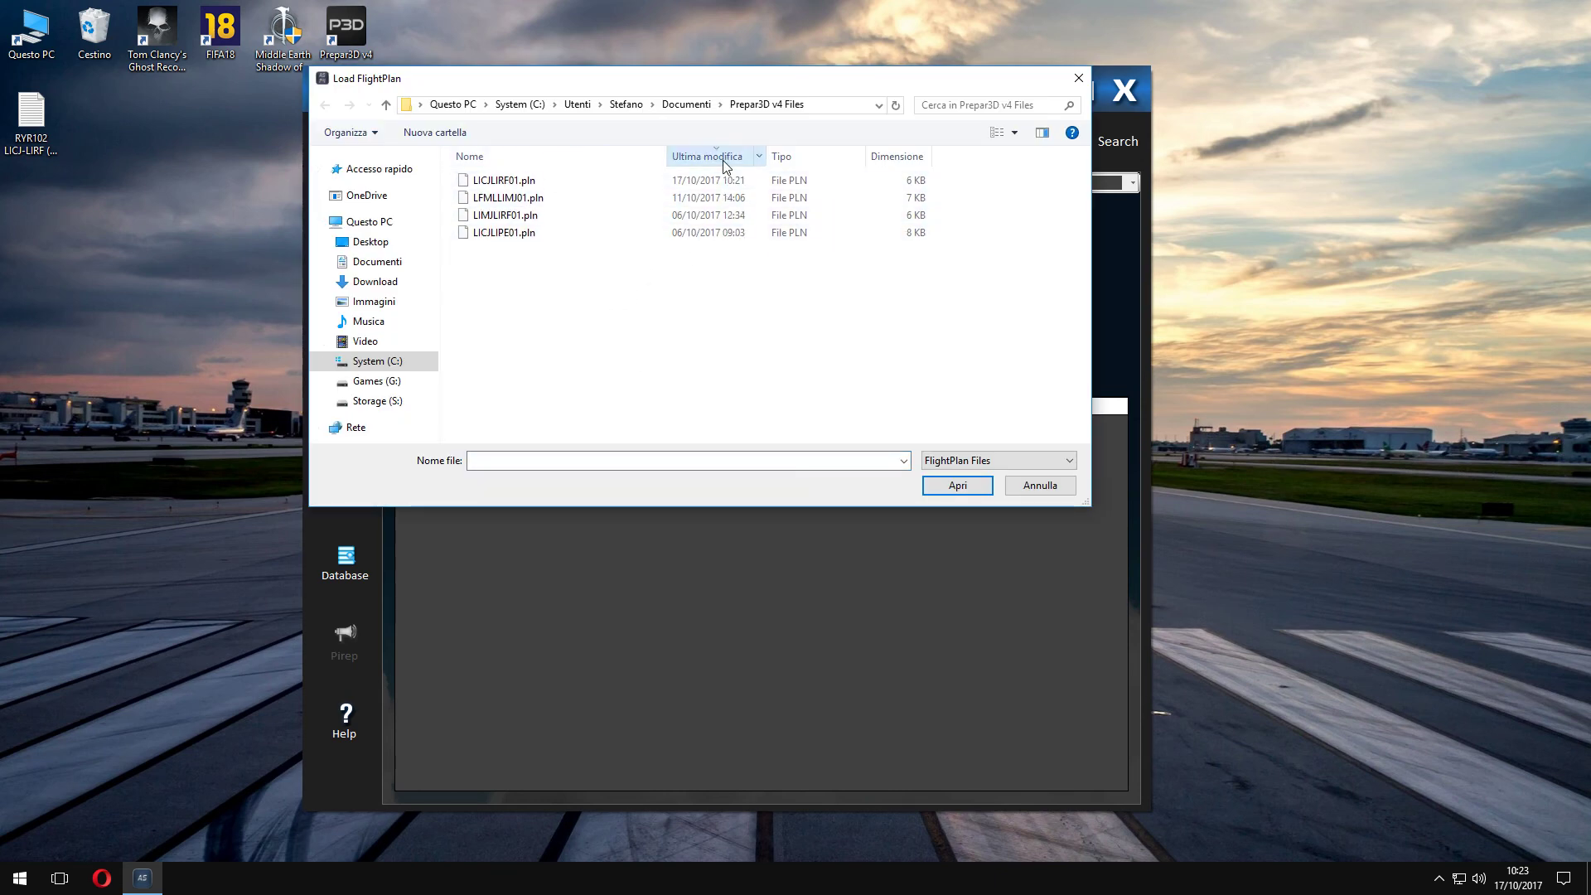
double_click(535, 183)
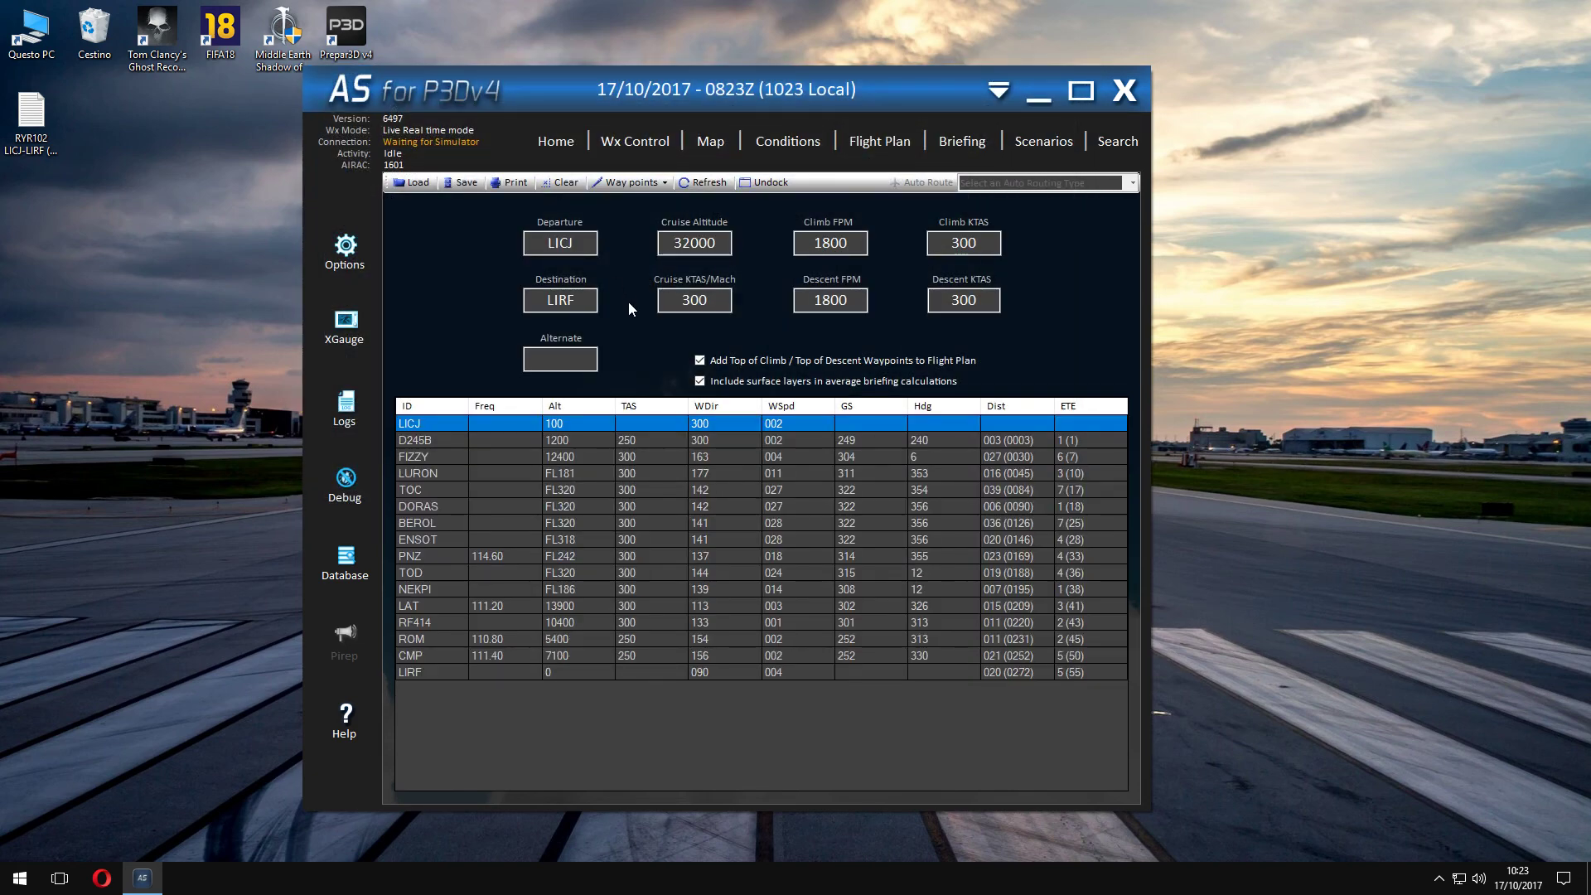